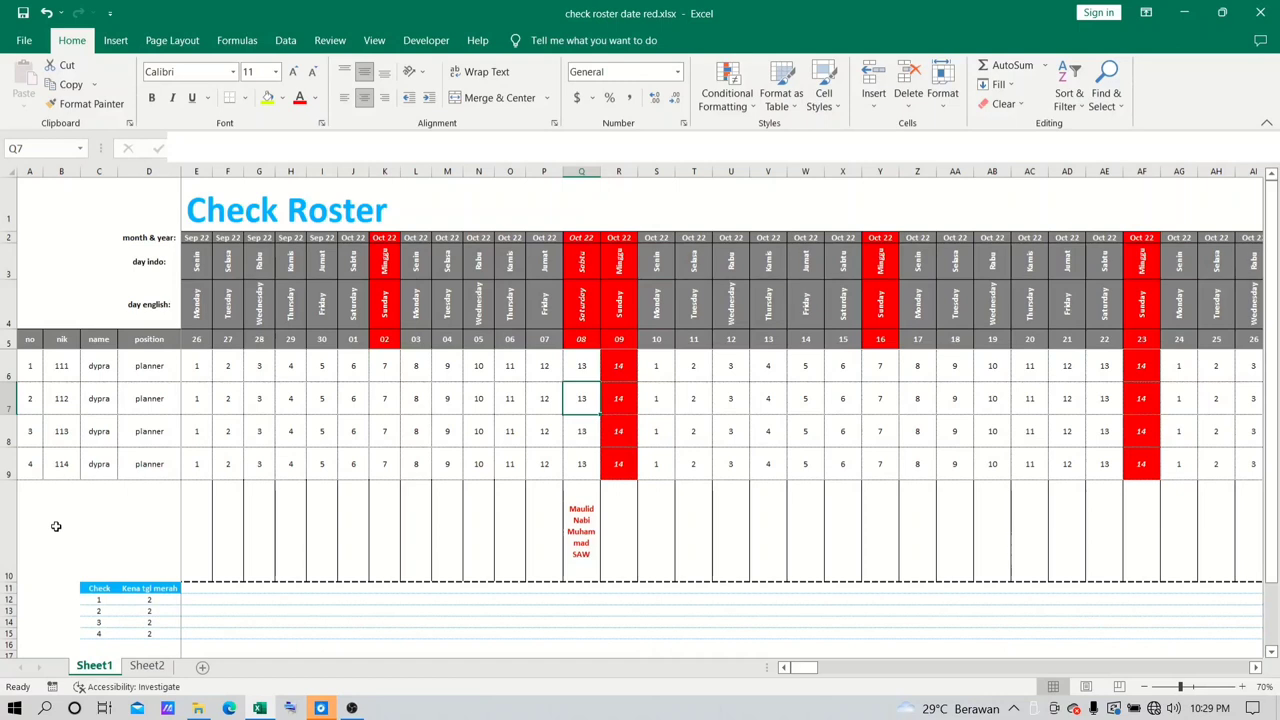
Examine the month and year row of the roster through to its last date column, and return to the first date column
key(Left)
key(Left)
key(Left)
key(Left)
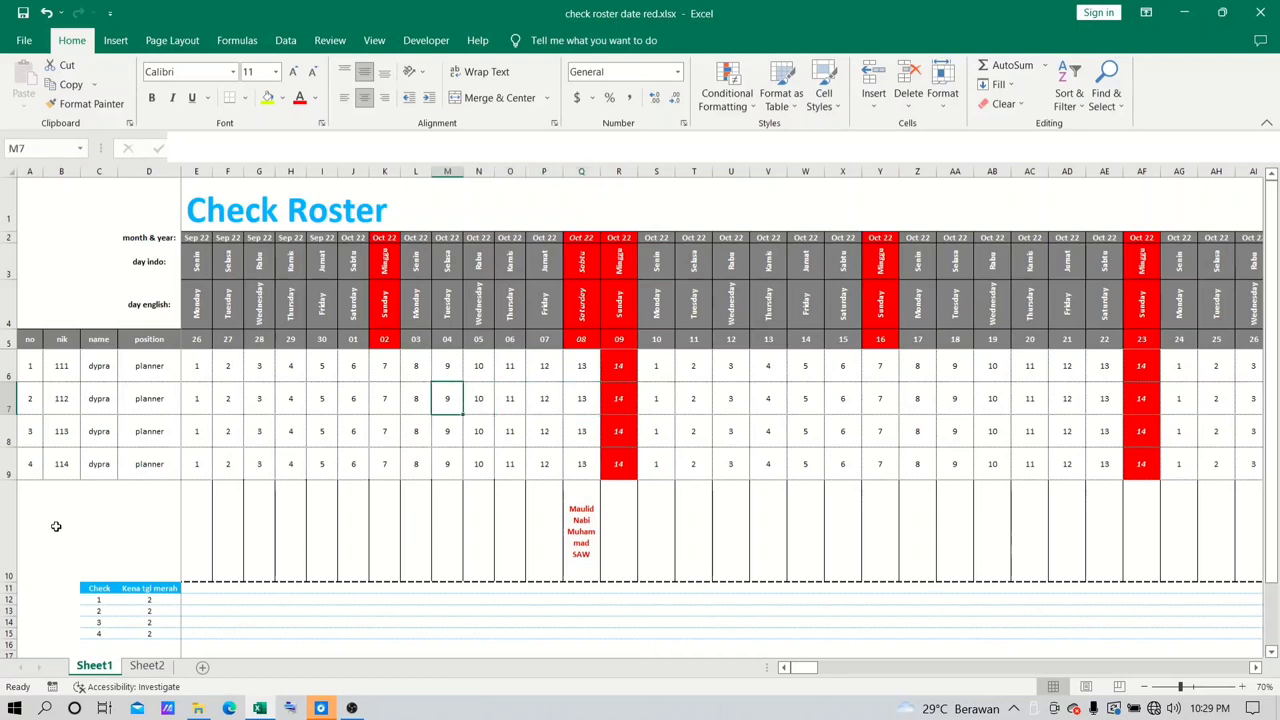
key(Up)
key(Up)
key(Up)
key(Up)
key(Up)
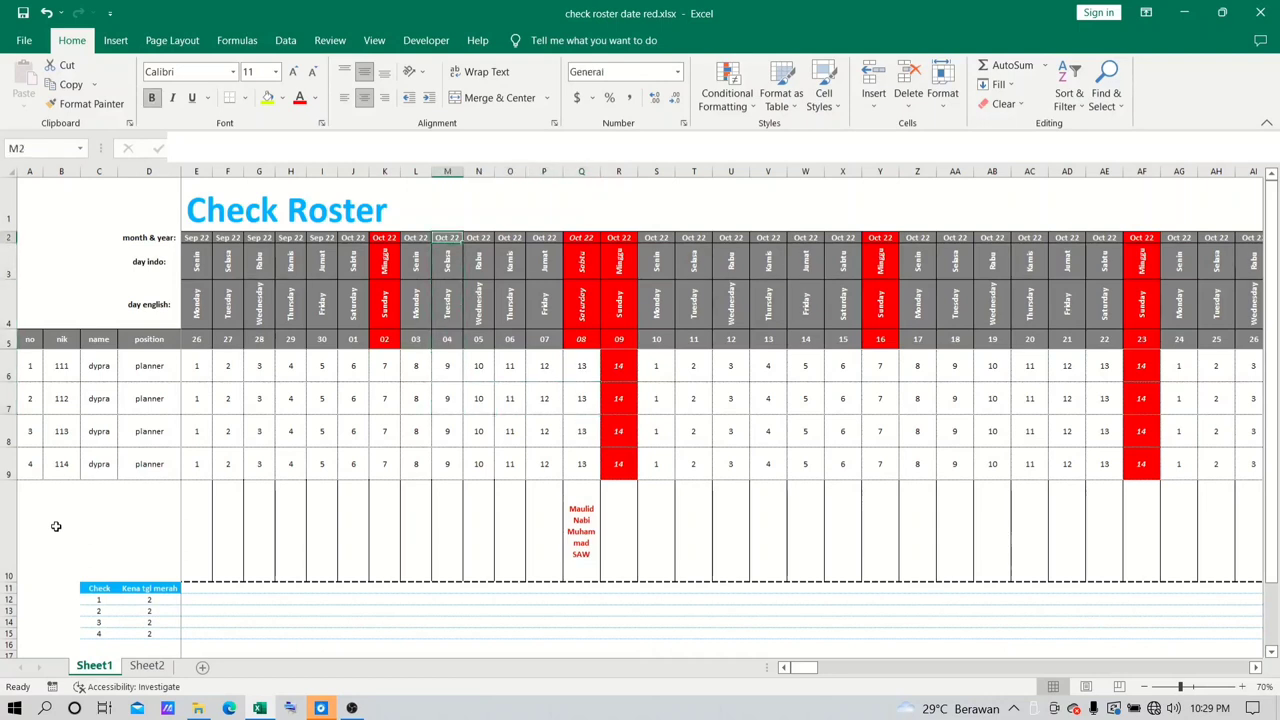
key(ctrl+Right)
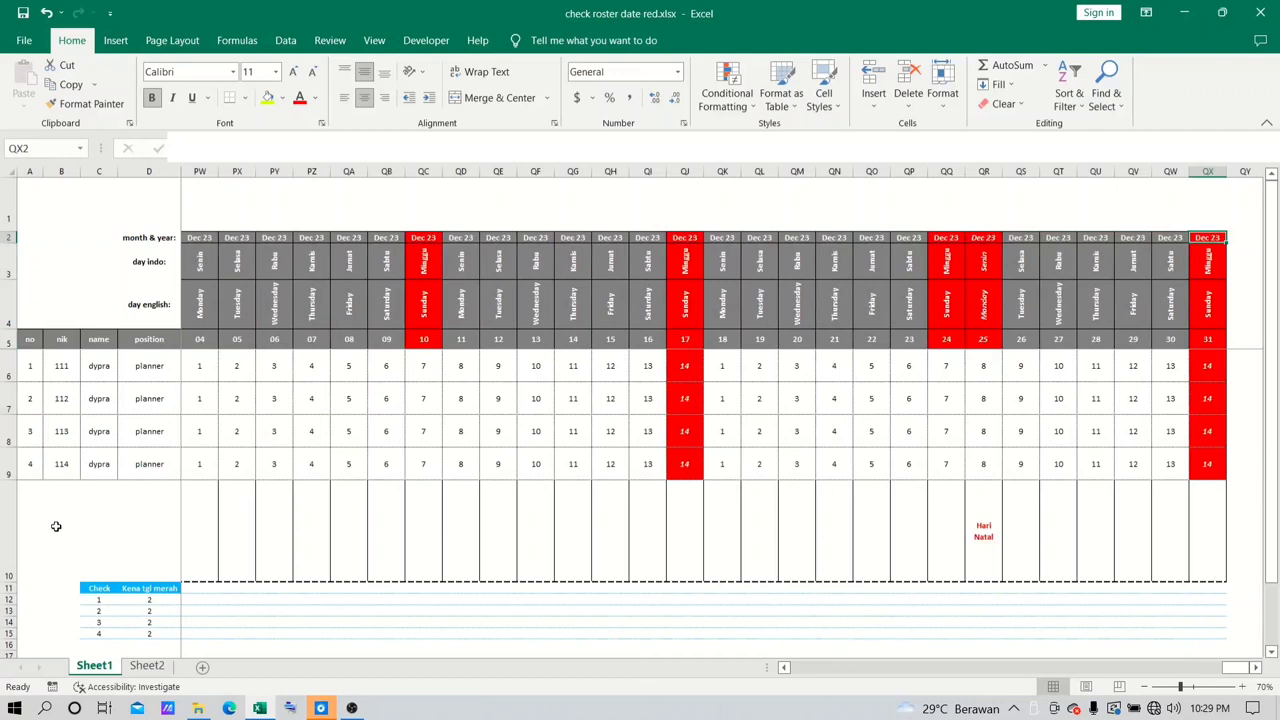
key(Left)
key(Left)
key(Left)
key(Left)
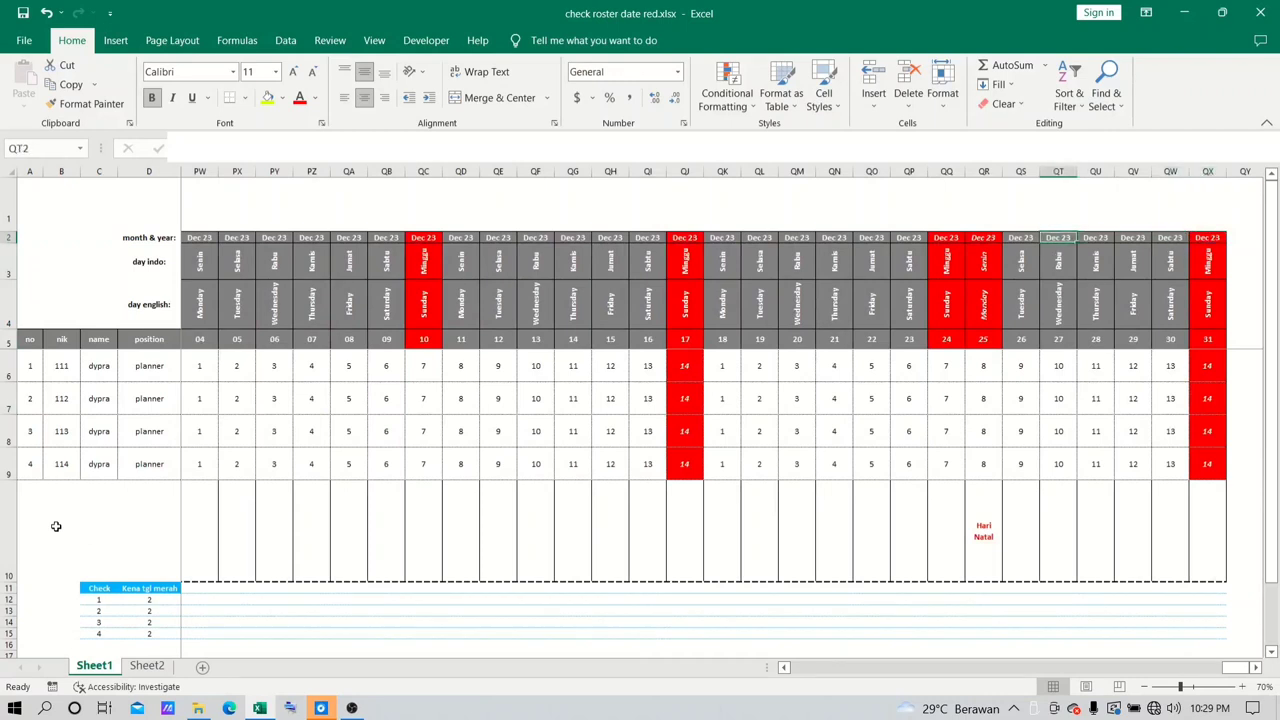
key(ctrl+Left)
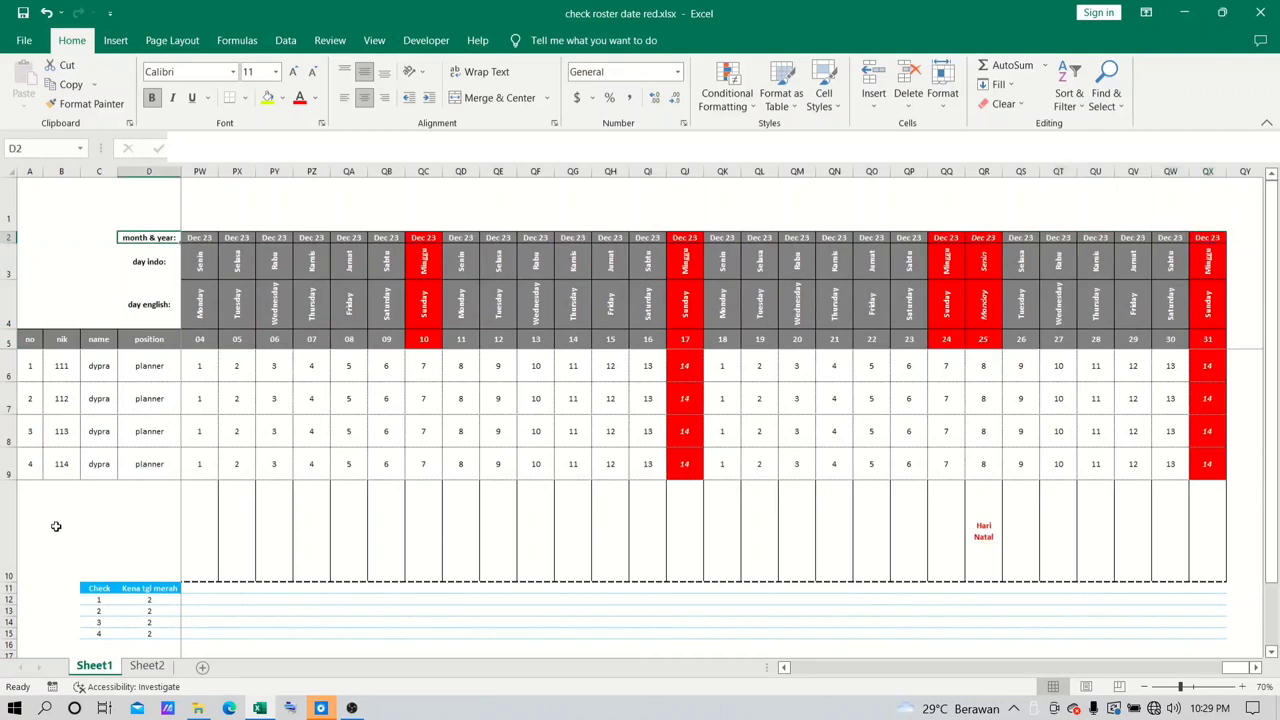
key(Right)
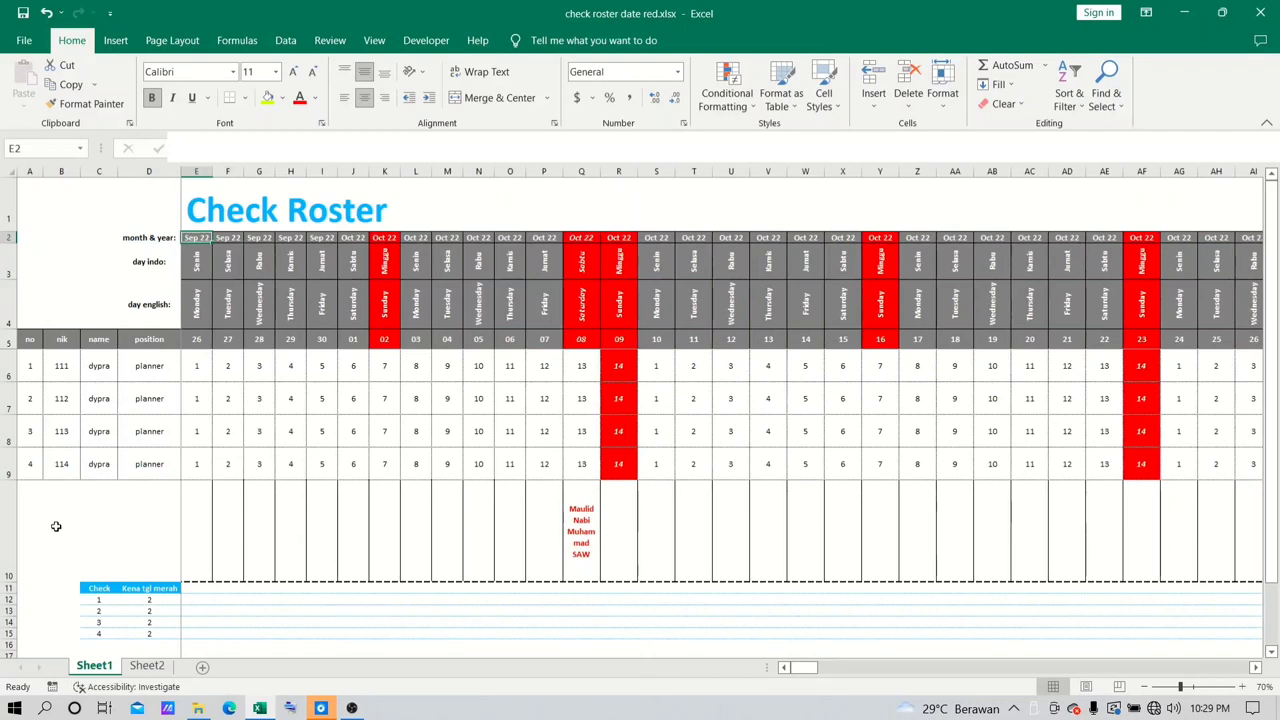
Examine the day-number row, the employee column headings, and the Indonesian and English weekday rows at the first roster date
key(Down)
key(Down)
key(Down)
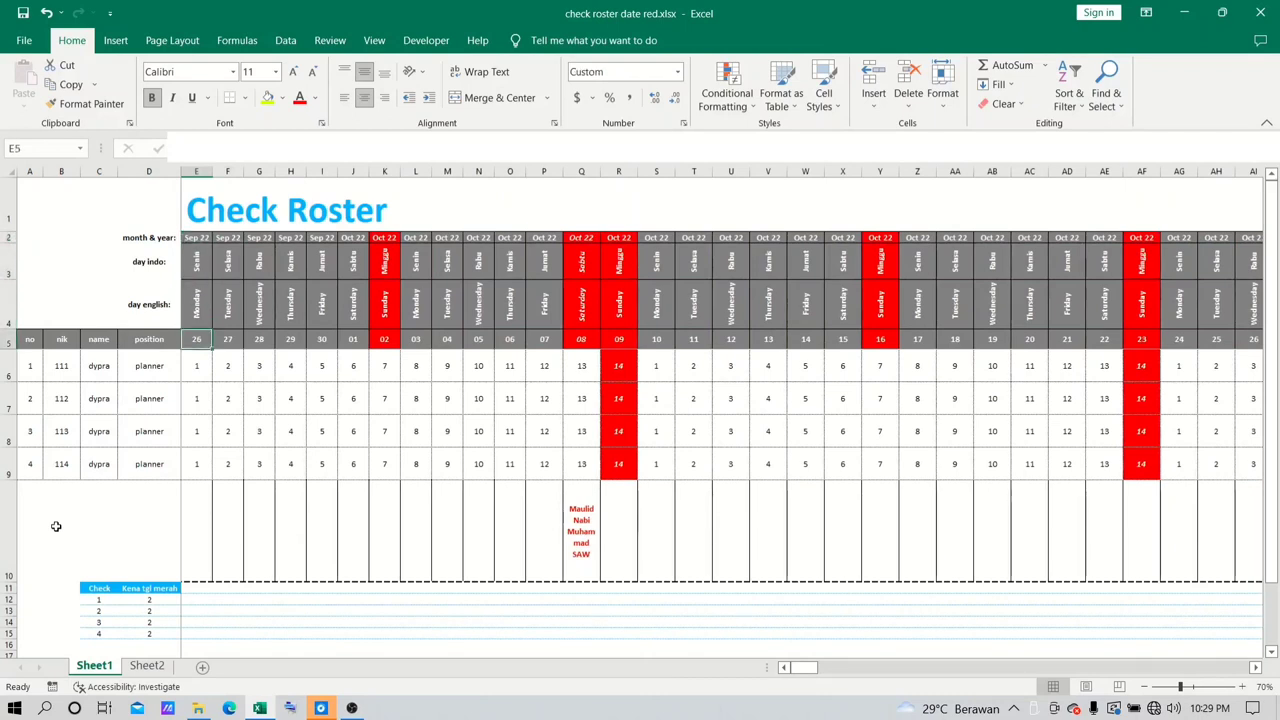
key(Right)
key(Left)
key(Left)
key(Left)
key(Left)
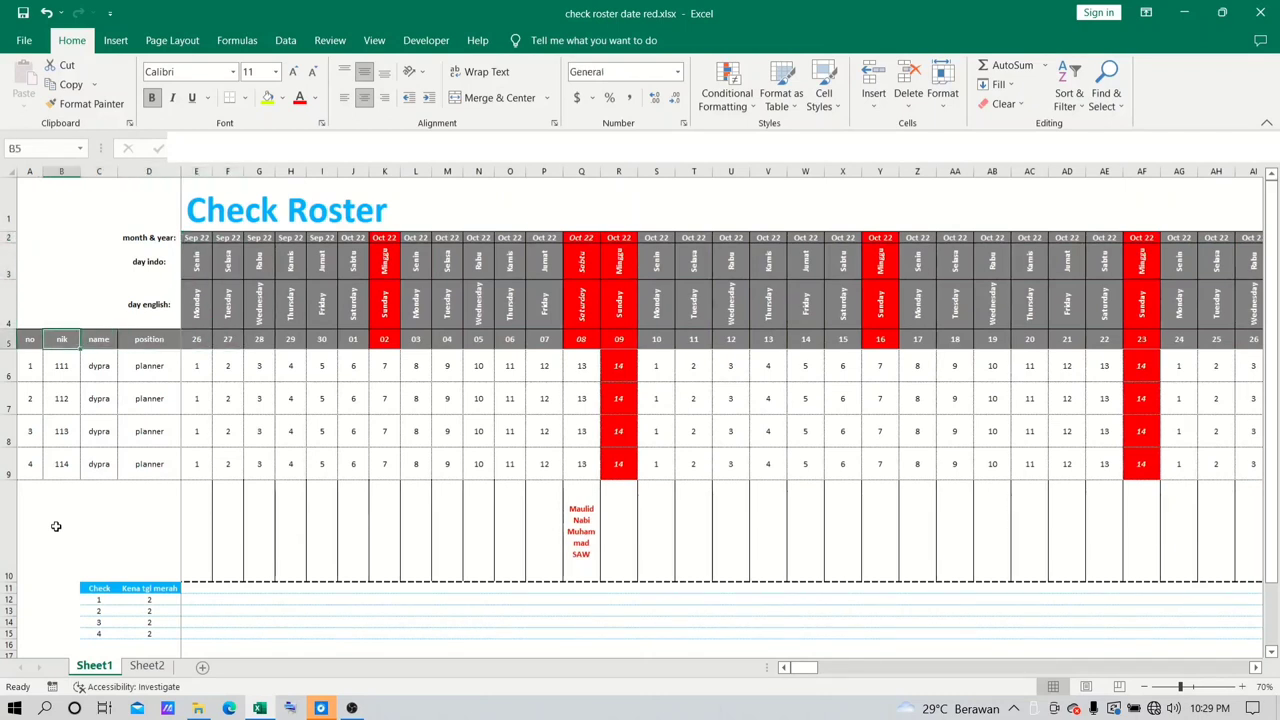
key(Right)
key(Right)
key(Right)
key(Up)
key(Up)
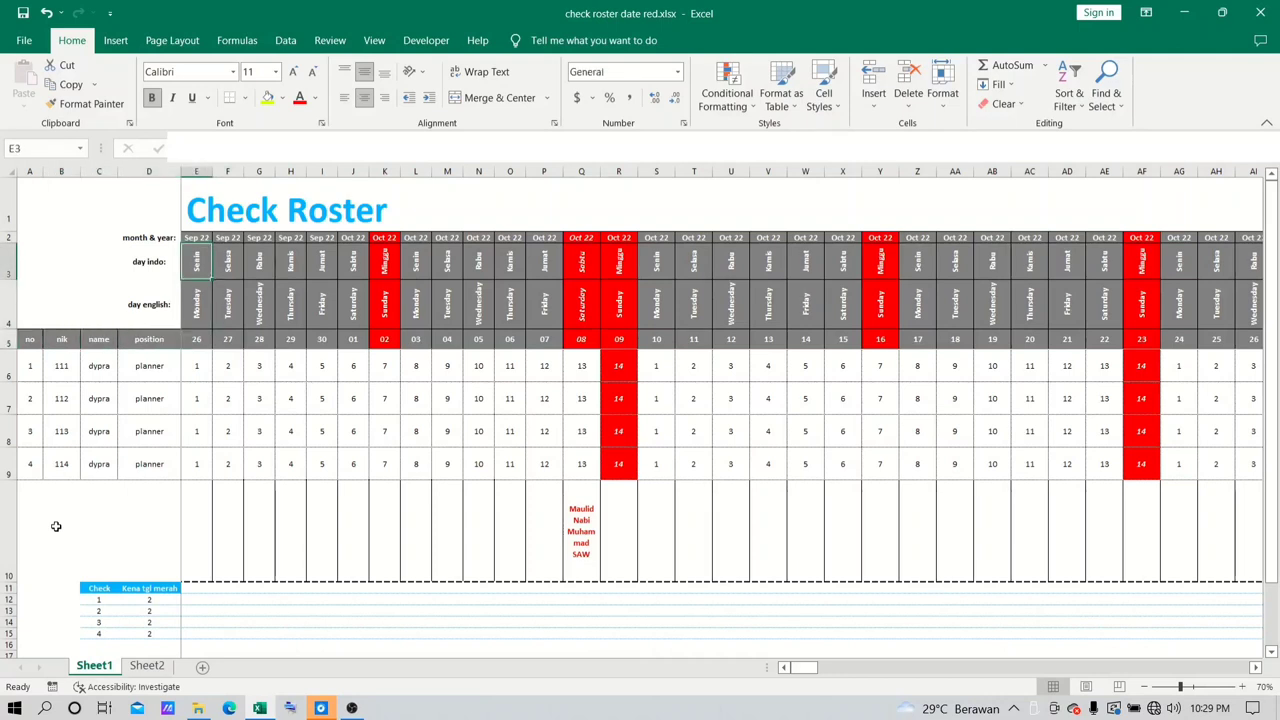
key(Down)
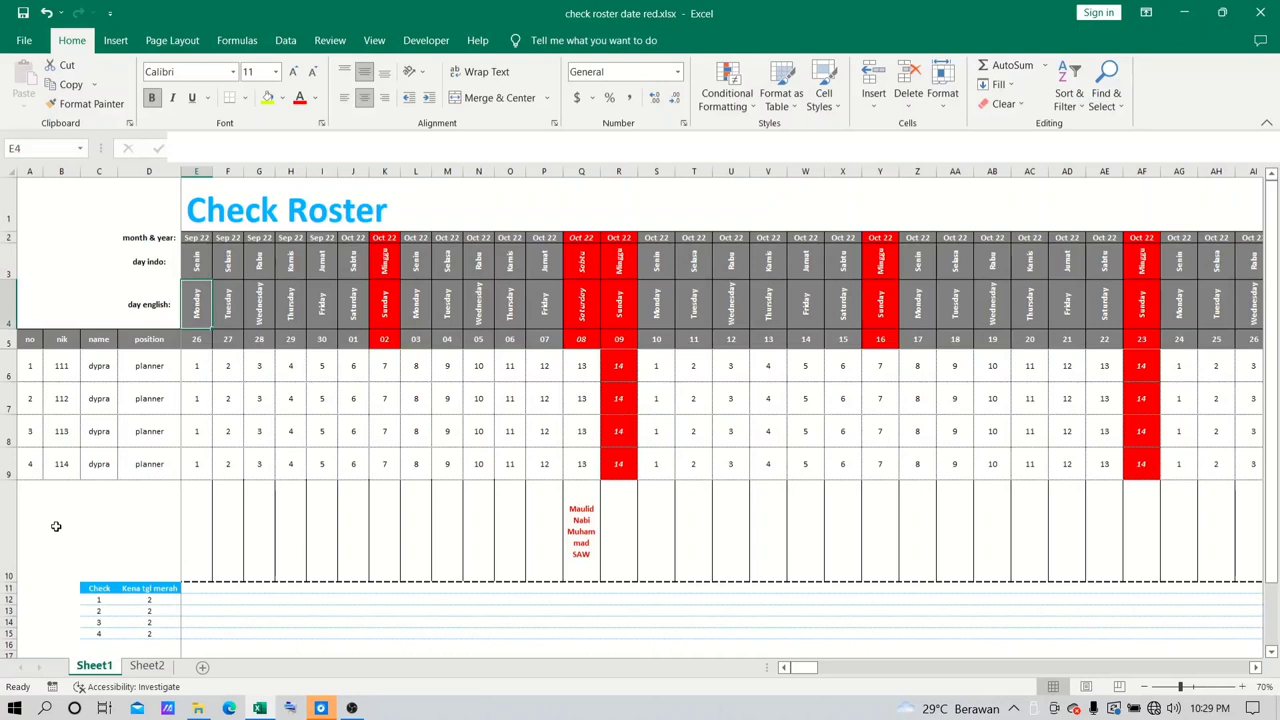
key(Down)
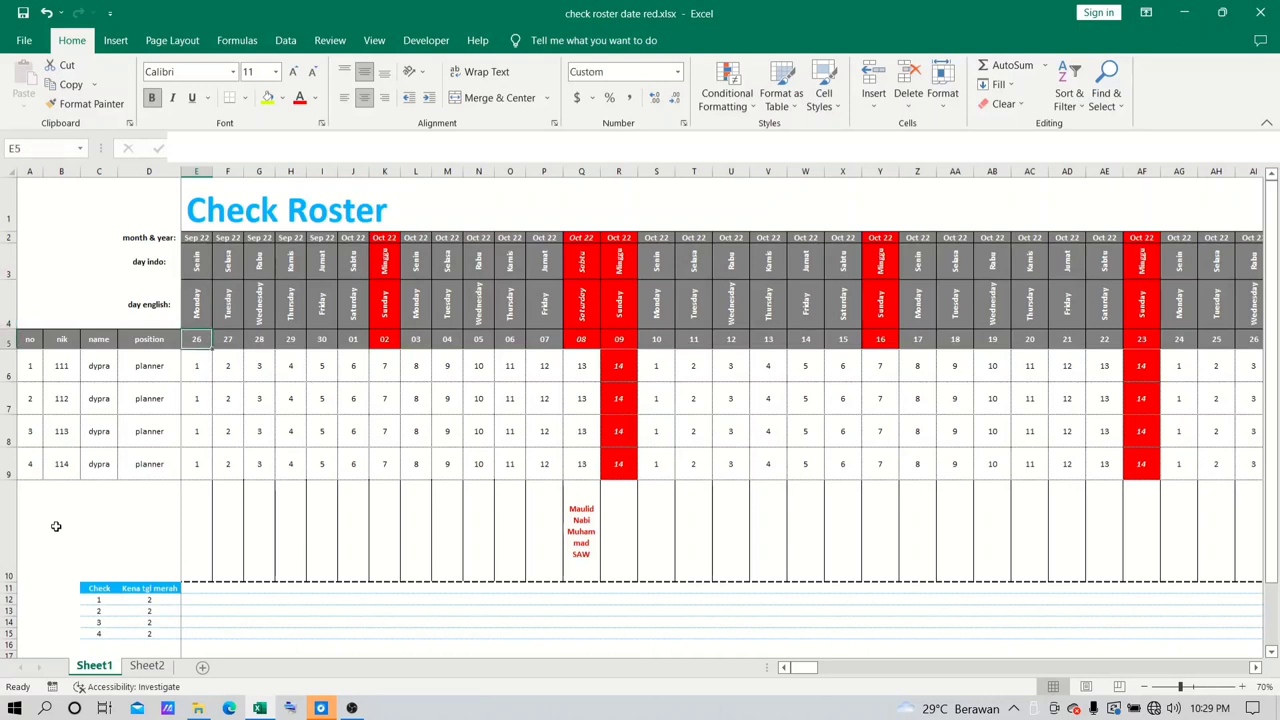
Examine the day-number row up to the first Saturday and the roster numbers in the four employee rows
key(Right)
key(Right)
key(Right)
key(Right)
key(Right)
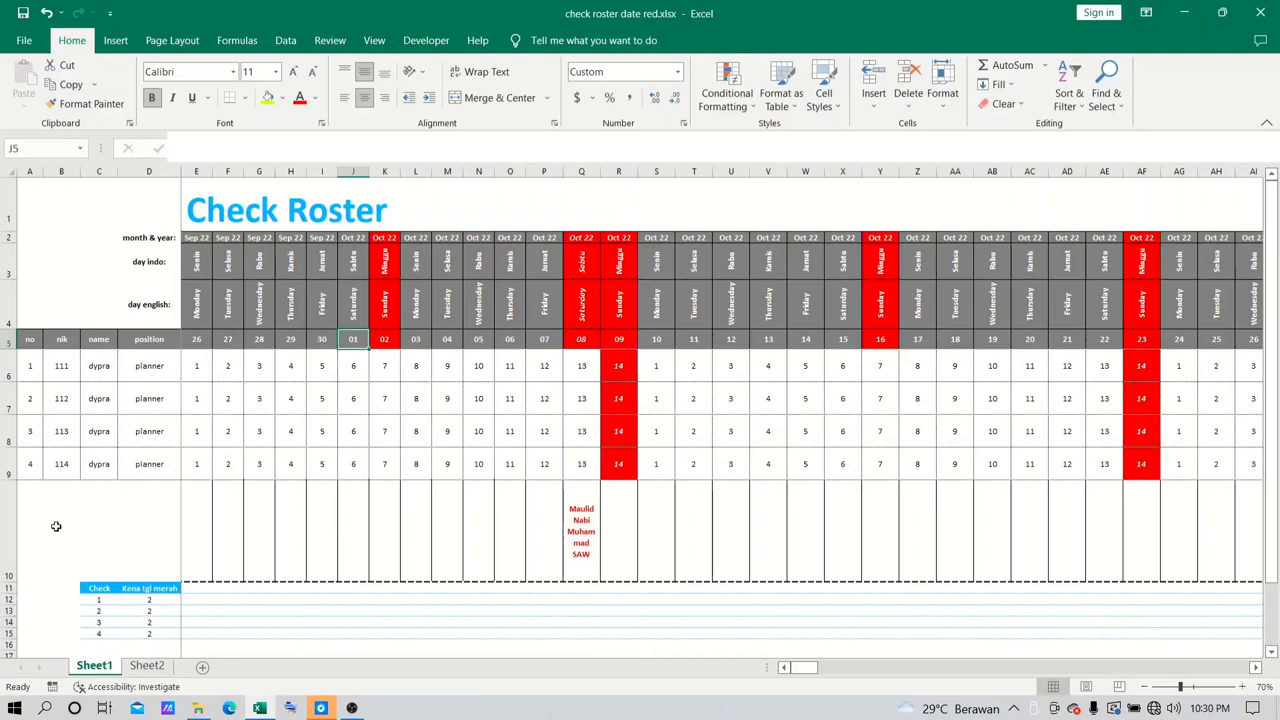
click(255, 366)
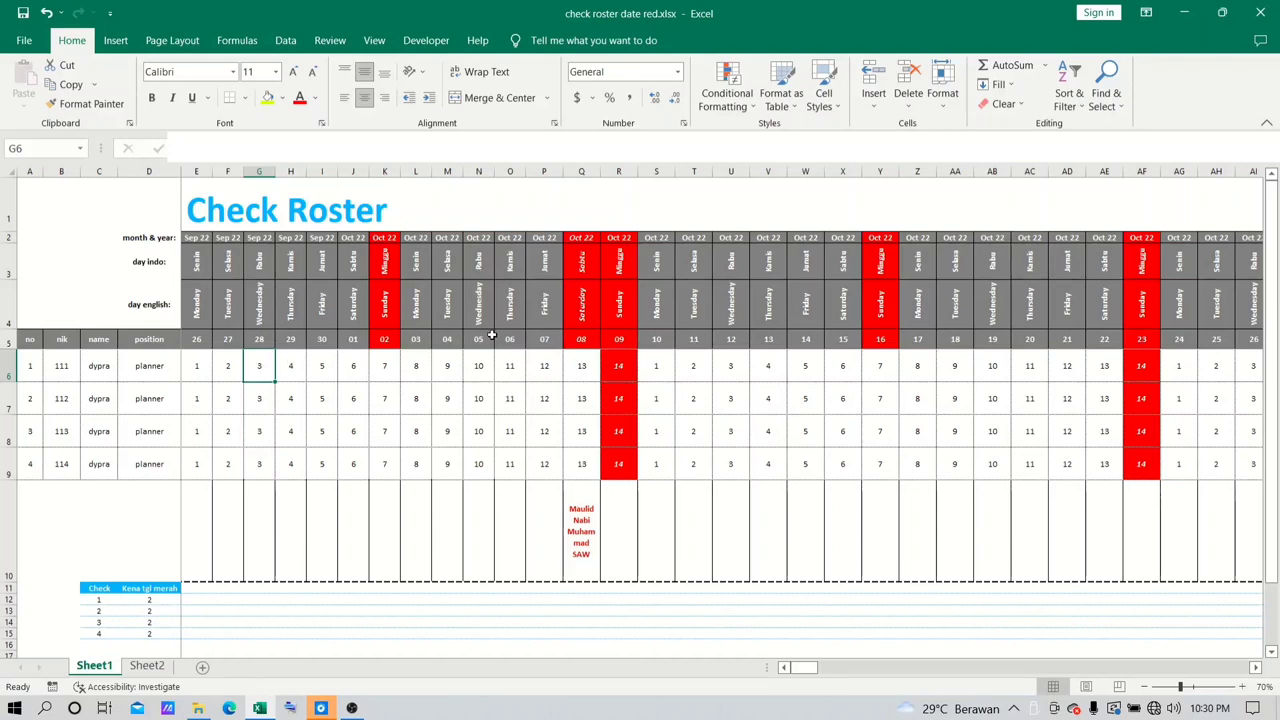
click(478, 362)
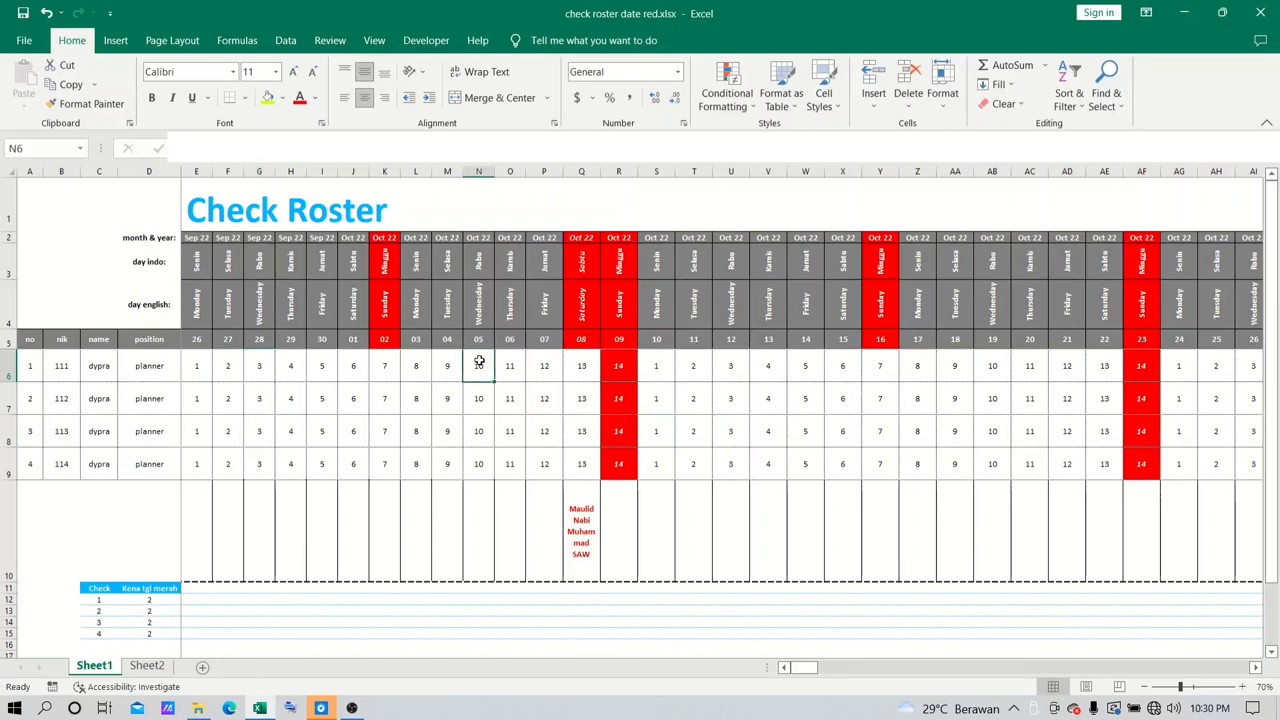
click(234, 360)
click(250, 364)
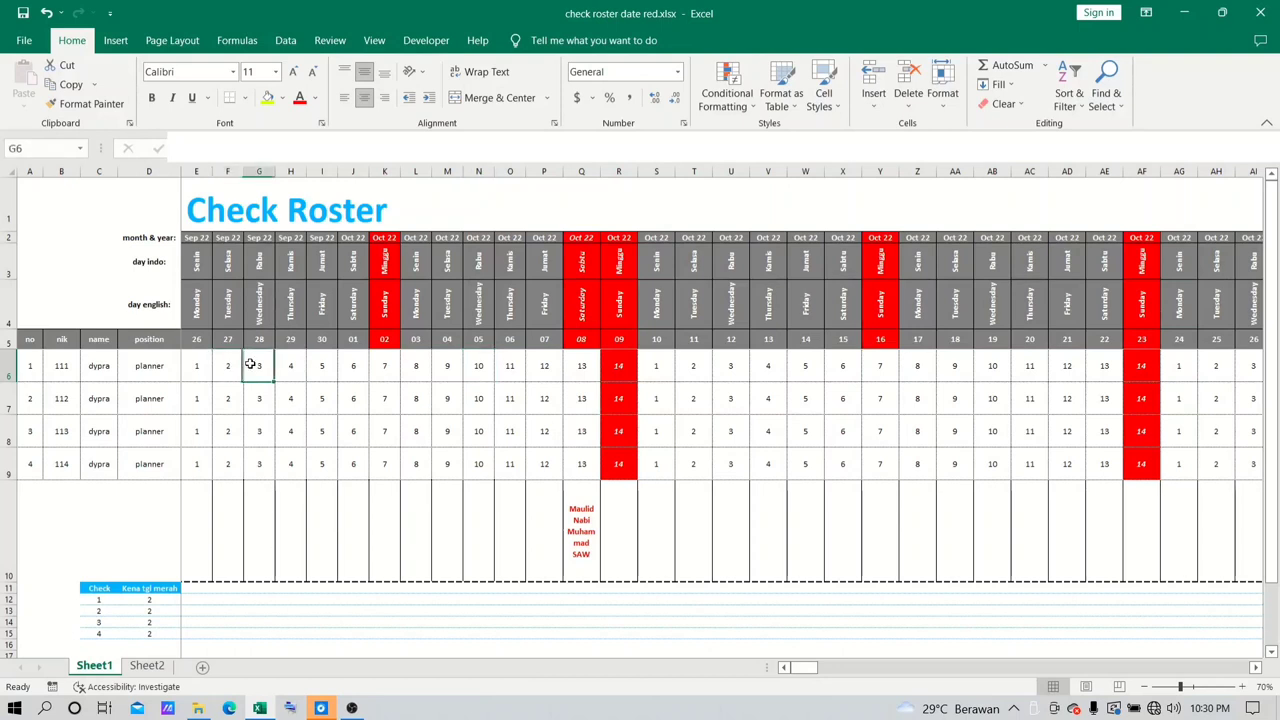
click(478, 407)
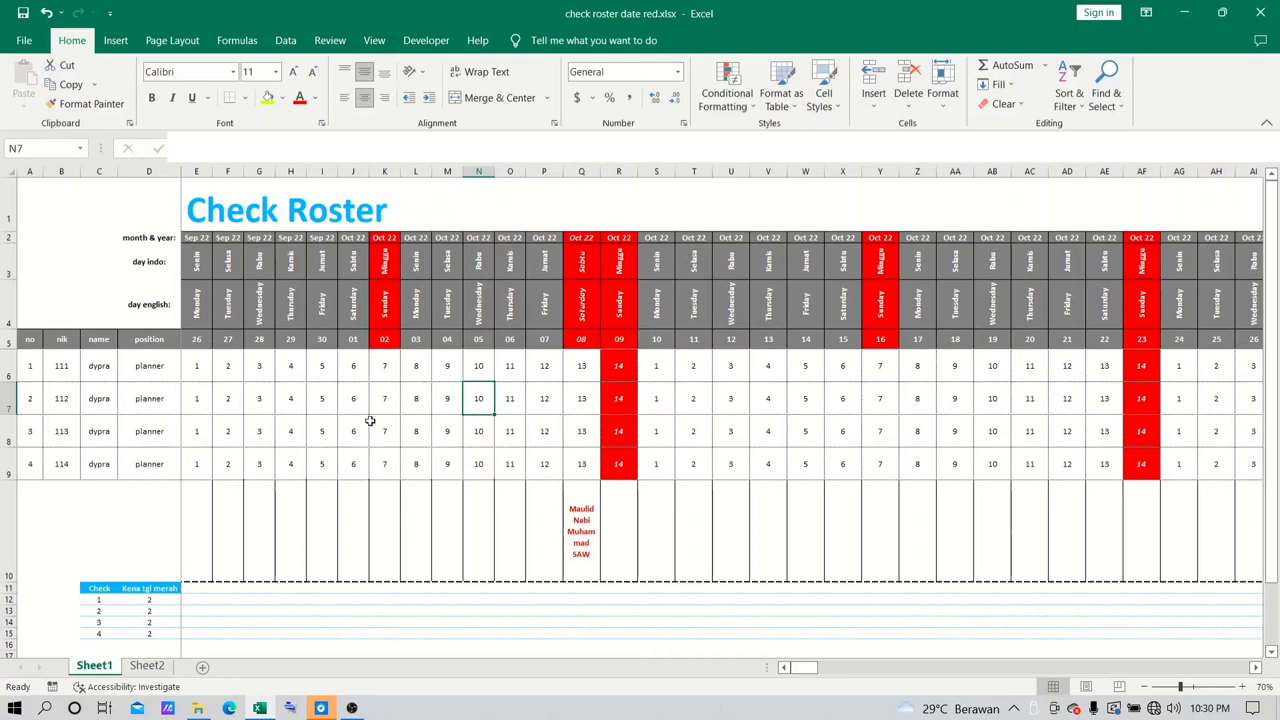
click(293, 431)
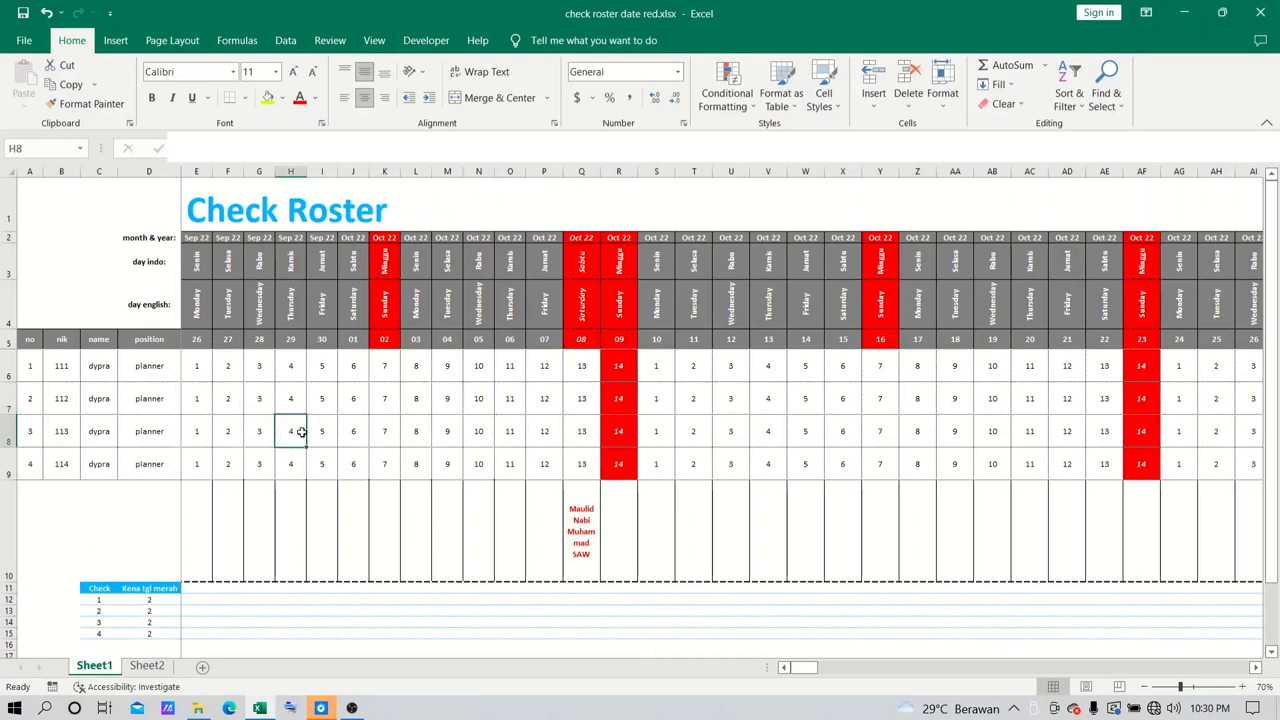
click(518, 465)
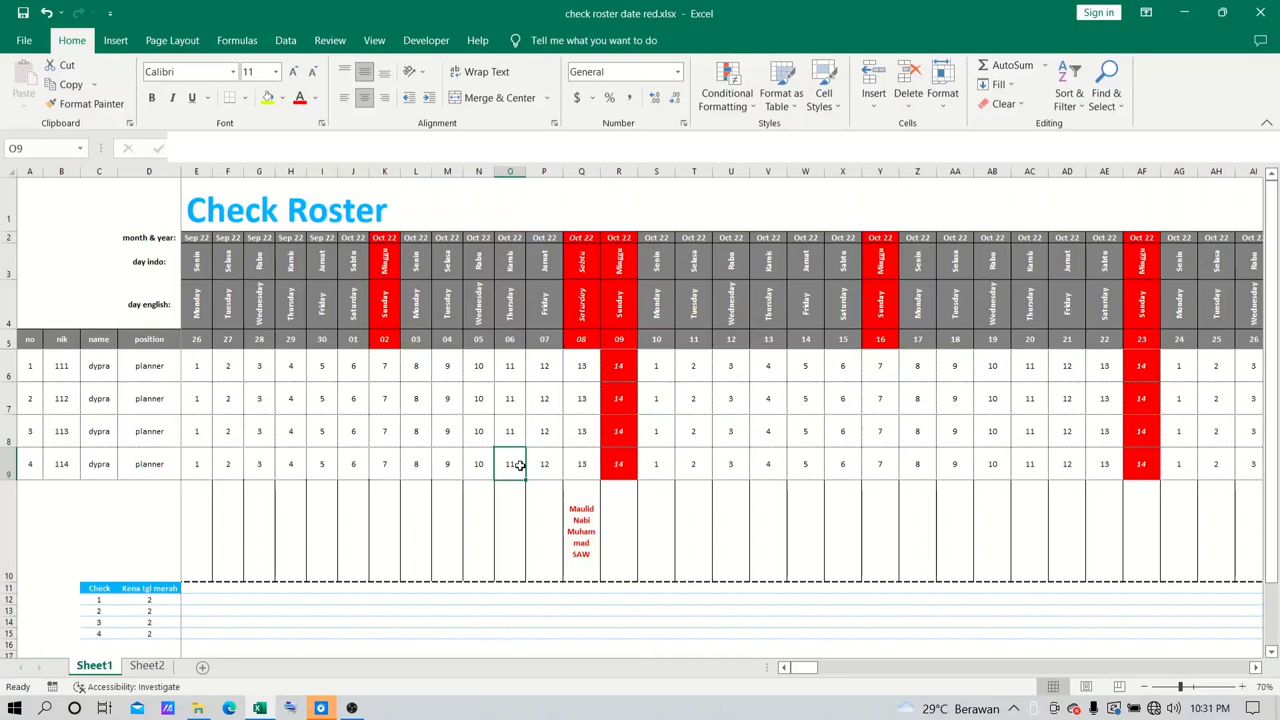
Look along the holiday-name row below the employee rows, from the September dates to the Maulid Nabi Muhammad SAW entry
key(Down)
key(Left)
key(Left)
key(Left)
key(Left)
key(Left)
key(Left)
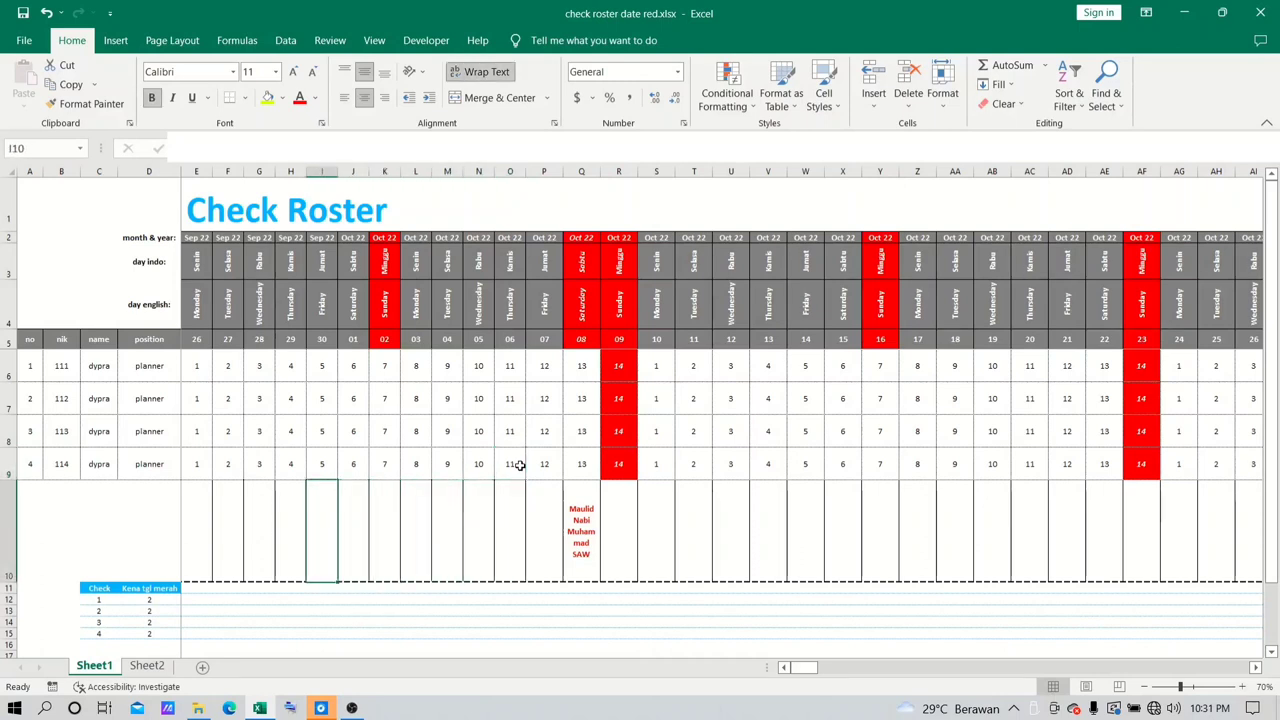
key(Left)
key(Left)
key(shift+Right)
key(shift+Right)
key(shift+Right)
key(shift+Right)
key(shift+Right)
key(shift+Right)
key(shift+Right)
key(shift+Right)
key(shift+Right)
key(shift+Right)
key(shift+Right)
key(shift+Right)
key(shift+Right)
key(shift+Right)
key(shift+Right)
key(shift+Right)
key(shift+Left)
key(shift+Left)
key(shift+Left)
key(shift+Left)
key(shift+Left)
key(shift+Left)
key(shift+Left)
key(shift+Left)
key(shift+Left)
key(shift+Left)
key(shift+Left)
key(shift+Left)
key(shift+Left)
key(shift+Left)
key(shift+Left)
key(shift+Left)
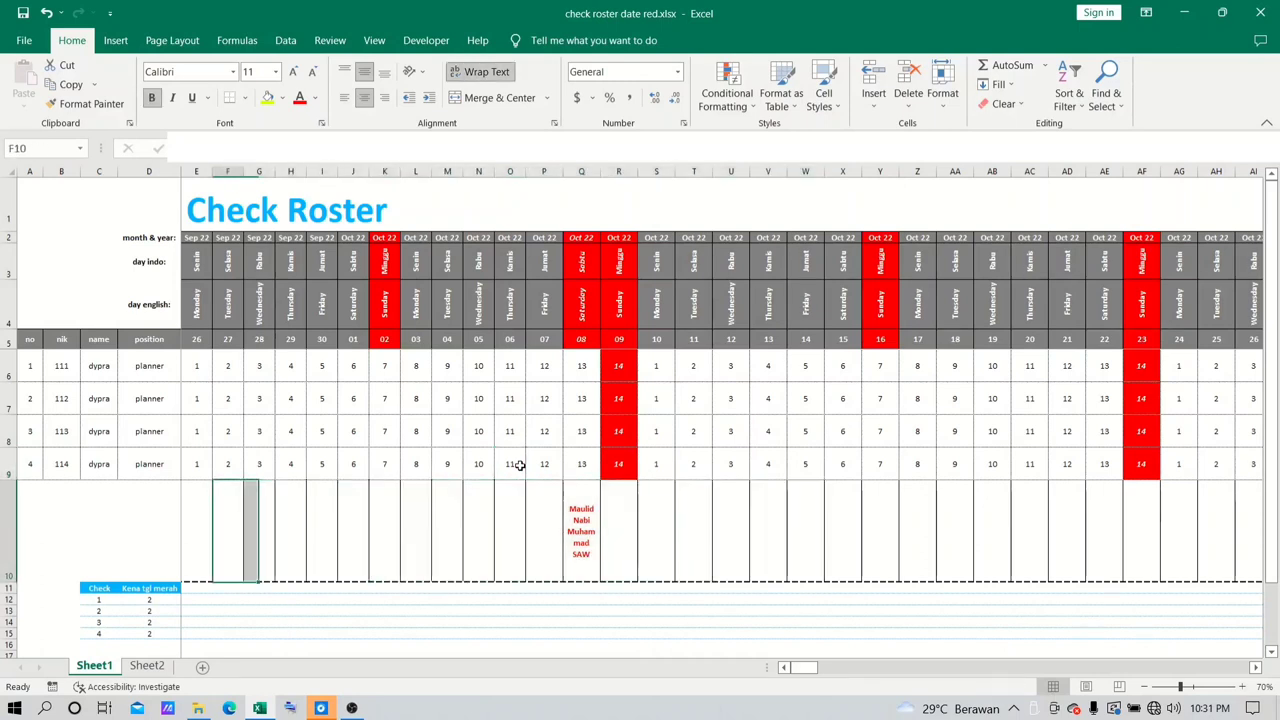
key(Left)
key(Right)
key(Right)
key(Right)
key(Right)
key(Right)
key(Right)
key(Right)
key(Right)
key(Right)
key(Right)
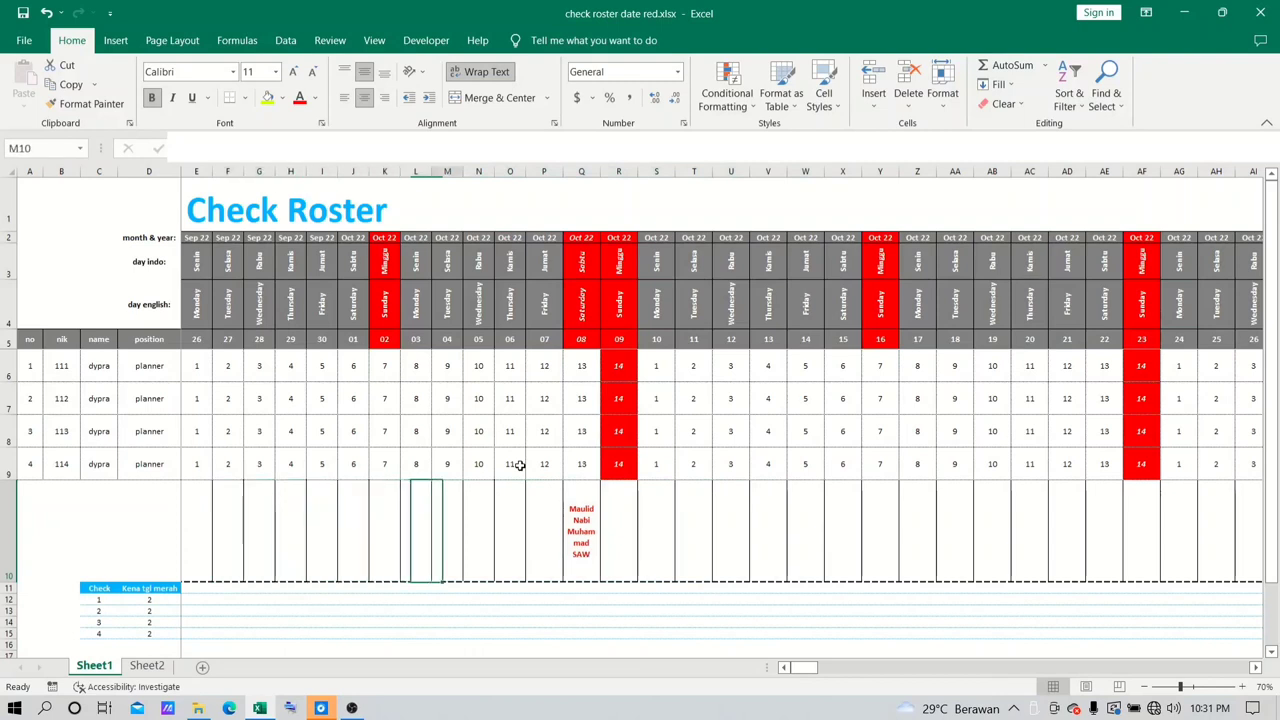
key(Right)
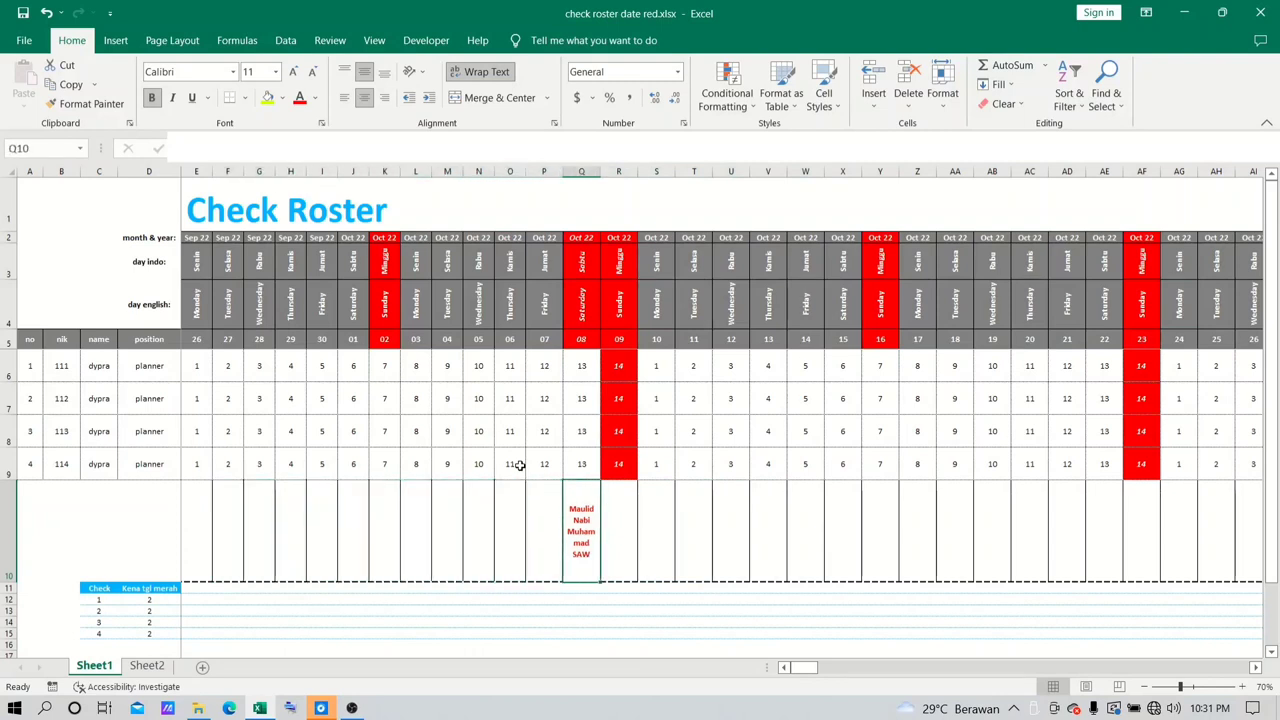
Inspect the month, weekday and date header cells above the Maulid Nabi holiday by selecting Q2:Q5
key(Up)
key(Up)
key(Up)
key(Up)
key(Up)
key(Up)
key(Up)
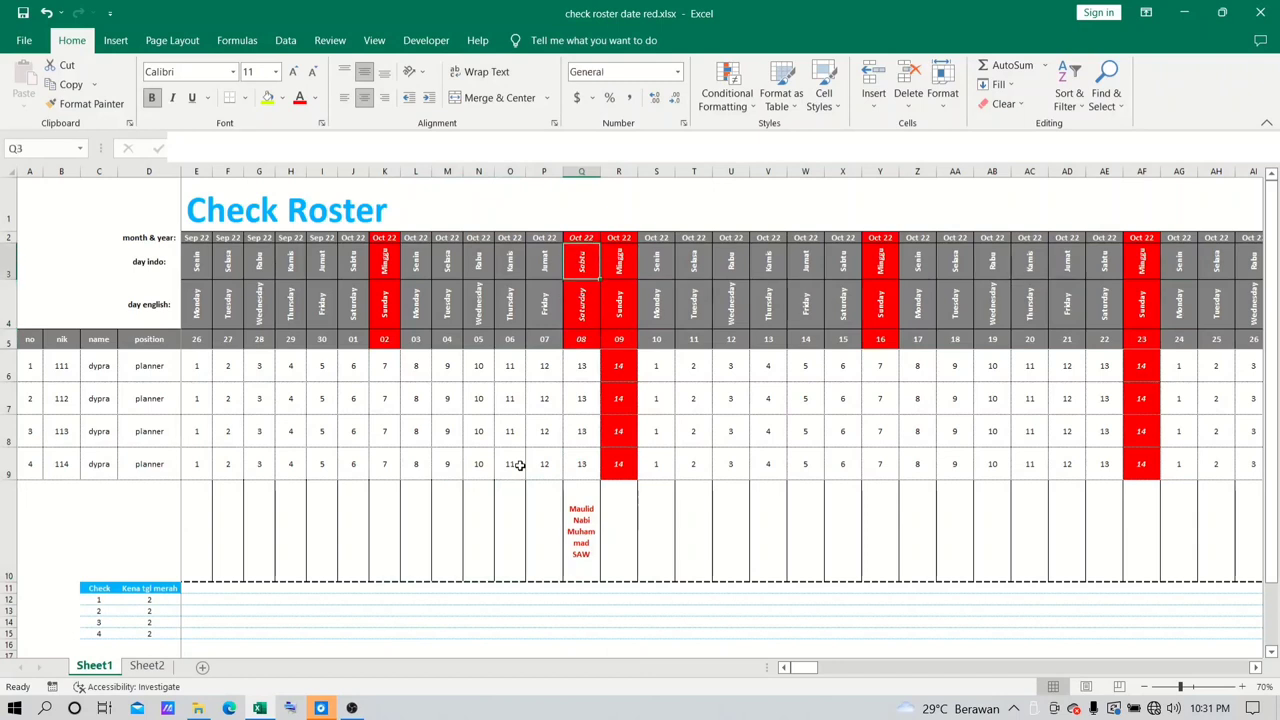
key(Up)
key(shift+Down)
key(shift+Down)
key(shift+Down)
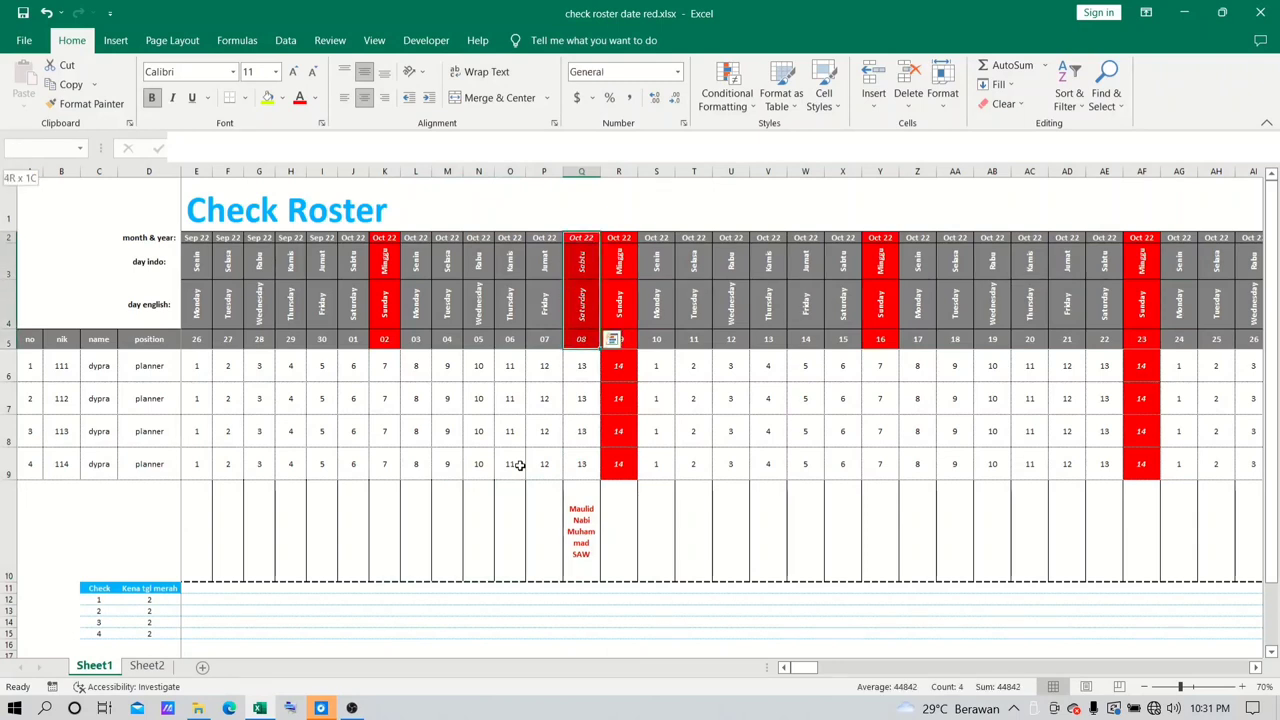
Examine the four employees' roster numbers in the Maulid Nabi Muhammad SAW column, down to the holiday-name cell
key(Down)
key(Down)
key(Down)
key(Down)
key(Down)
key(Down)
key(Down)
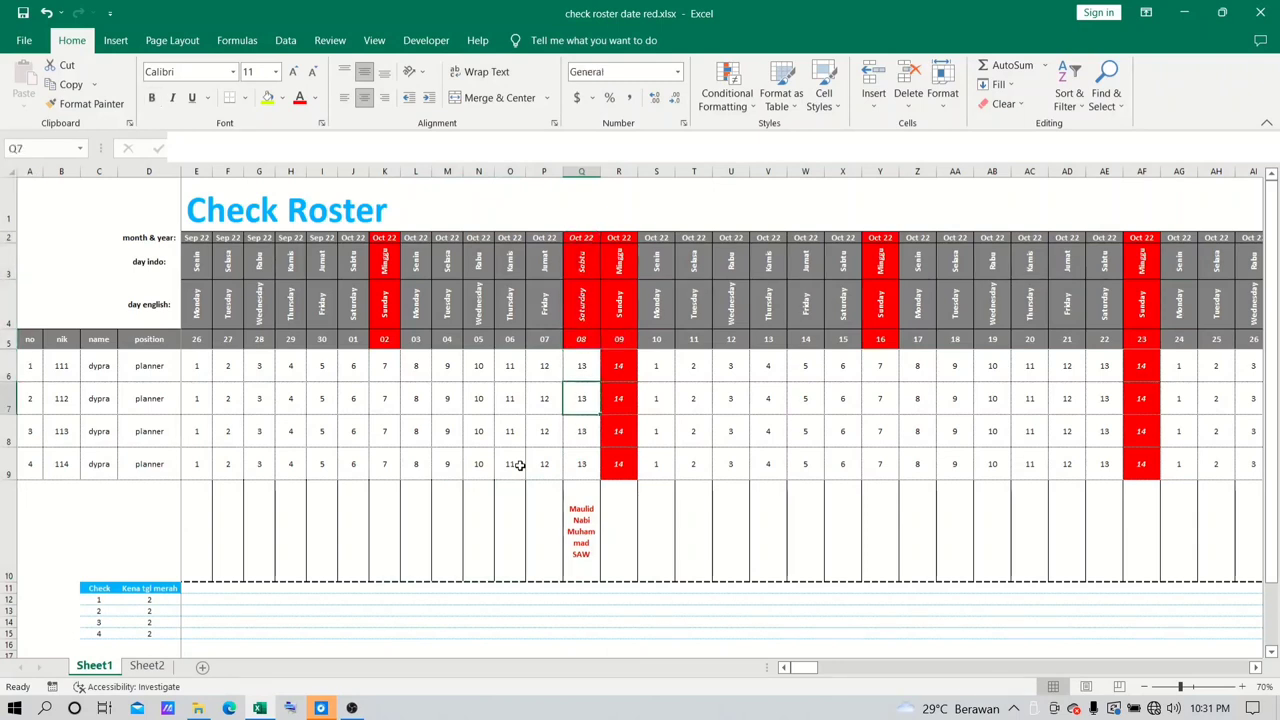
key(Down)
Look along the holiday-name row from the Maulid Nabi Muhammad SAW entry to the Hari Raya Natal entry in December
key(Right)
key(Right)
key(Right)
key(Right)
key(Right)
key(Right)
key(Right)
key(Right)
key(Right)
key(Right)
key(Right)
key(Right)
key(Right)
key(Right)
key(Right)
key(Right)
key(Right)
key(Right)
key(Right)
key(Right)
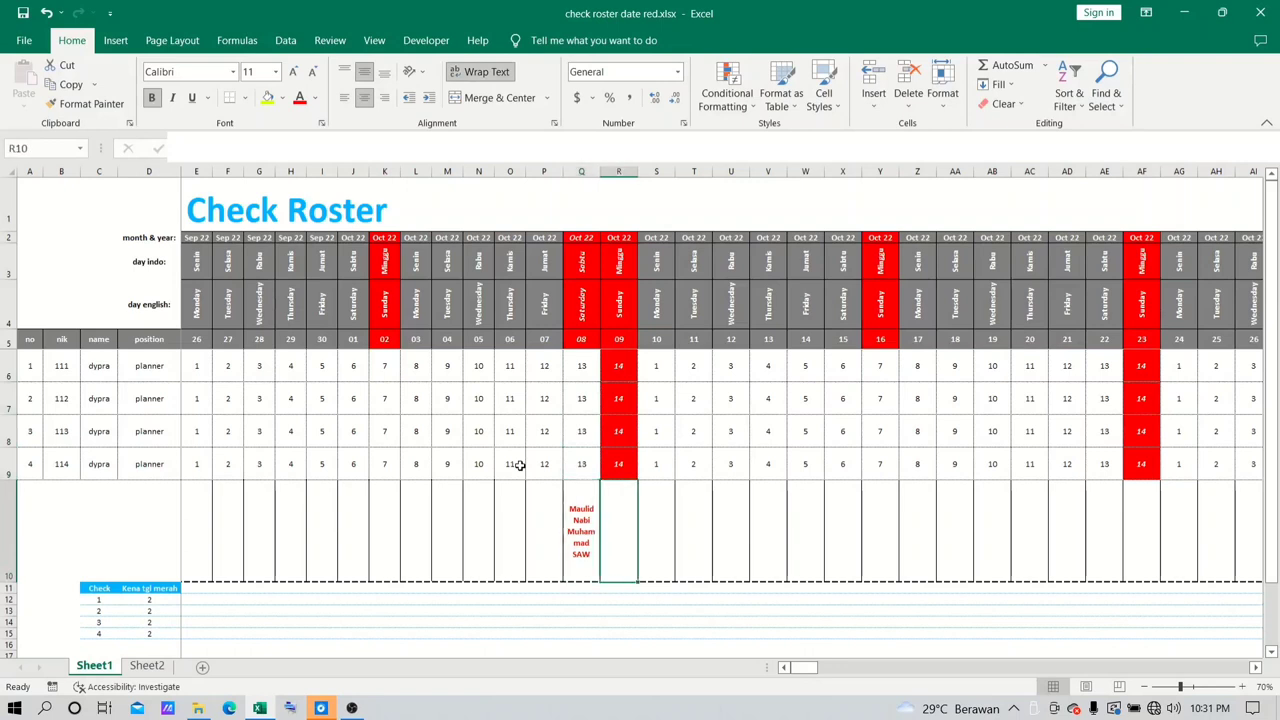
key(Right)
key(Right)
key(Right)
key(Right)
key(Right)
key(Right)
key(Right)
key(Right)
key(Right)
key(Right)
key(Right)
key(Right)
key(Right)
key(Right)
key(Right)
key(Right)
key(Right)
key(Right)
key(Right)
key(Right)
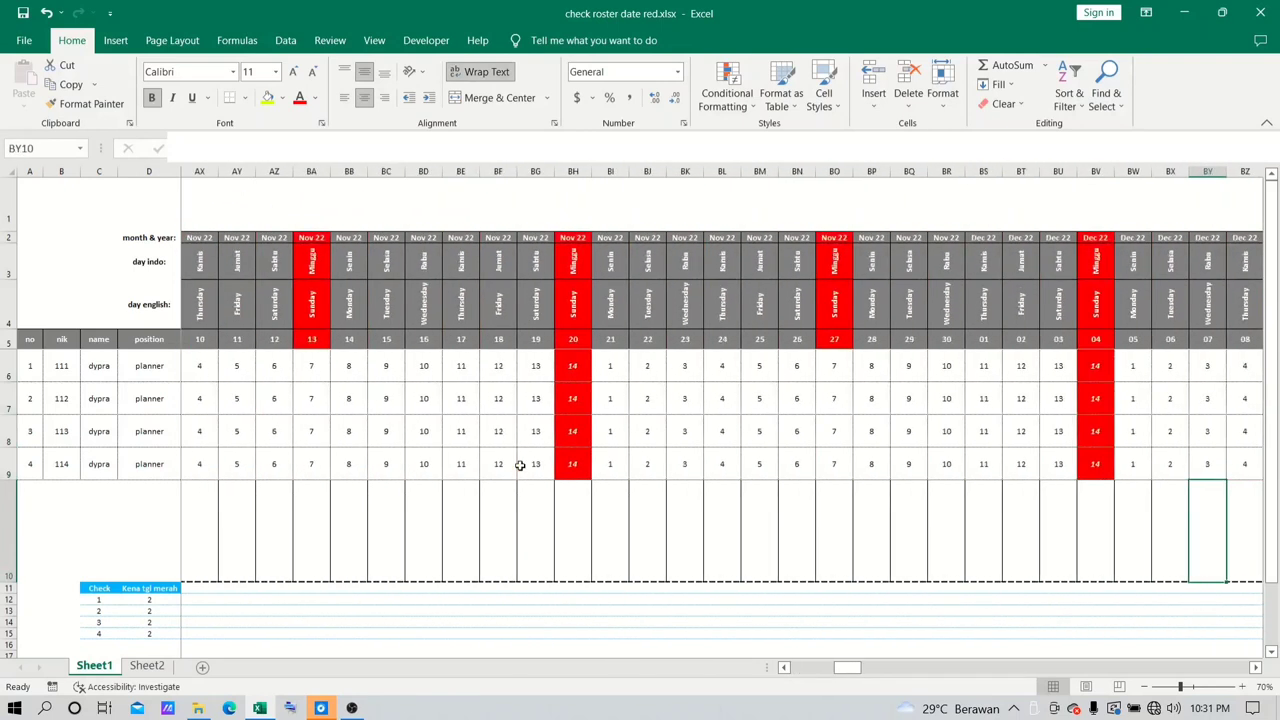
key(Left)
key(Left)
key(Left)
key(Left)
key(Left)
key(Left)
key(Left)
key(Left)
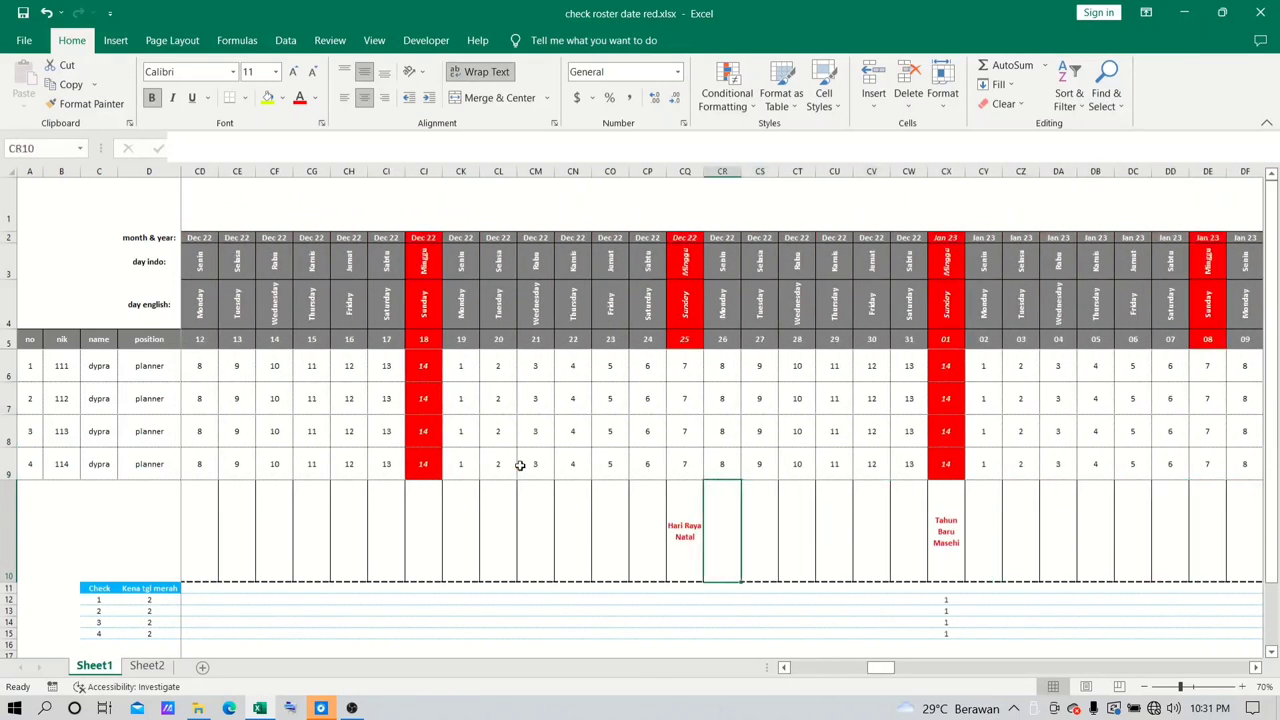
Inspect the date header, employee roster numbers and check rows in the Hari Raya Natal column
key(Up)
key(Up)
key(Up)
key(Up)
key(Up)
key(Up)
key(Up)
key(Up)
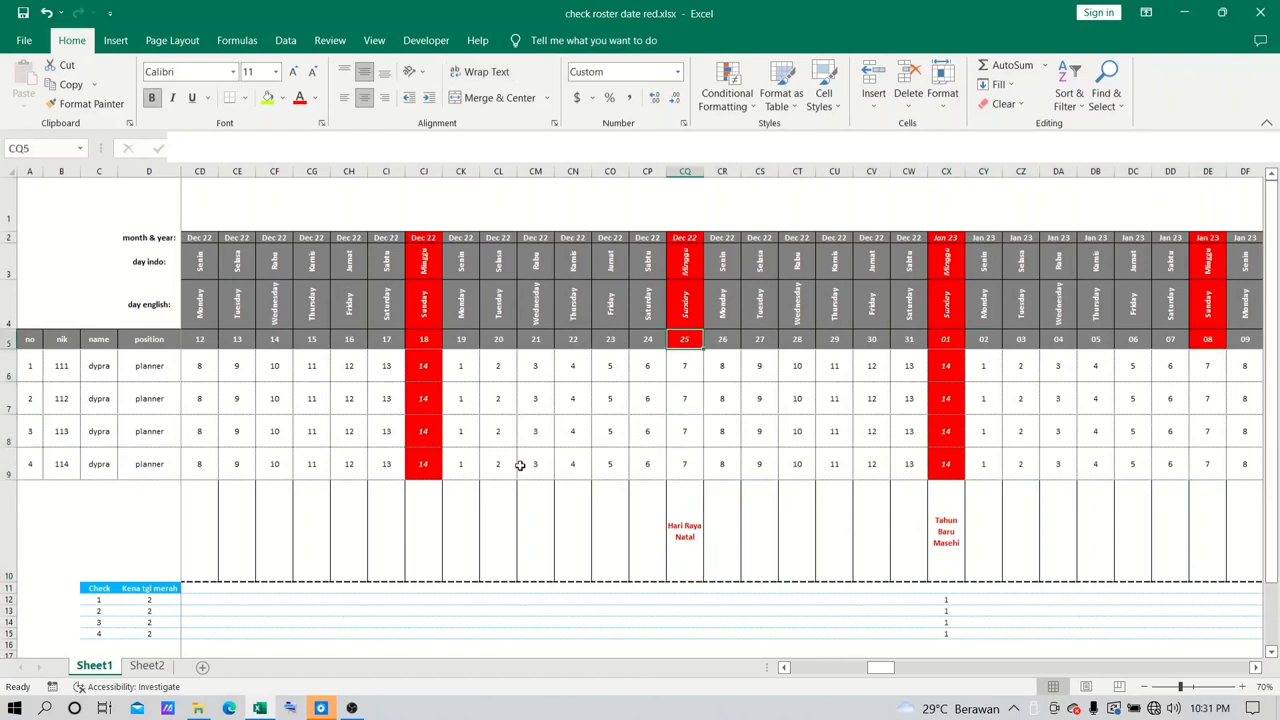
key(Down)
key(Down)
key(Down)
key(Down)
key(Down)
key(Down)
key(Down)
key(Down)
key(Down)
key(Down)
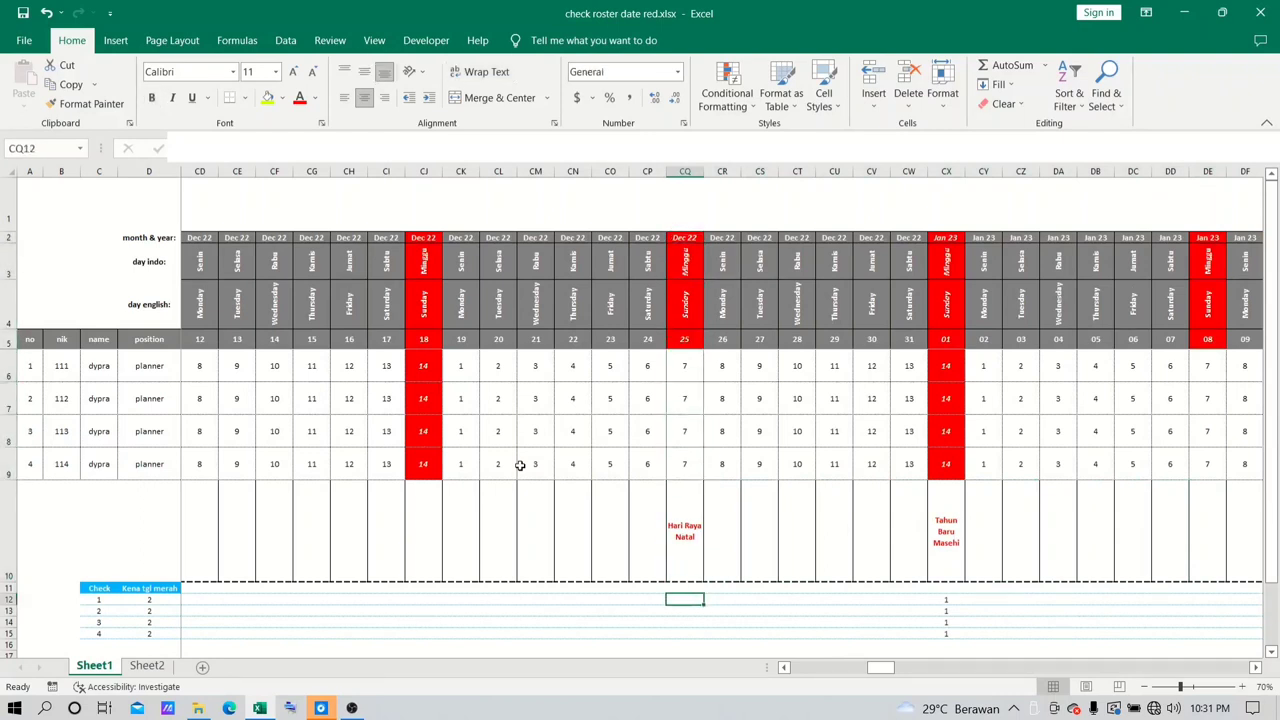
key(Up)
key(Up)
Inspect the holiday-name cell, employee roster numbers and weekday headers in the Tahun Baru Masehi column
key(Right)
key(Right)
key(Right)
key(Right)
key(Right)
key(Right)
key(Right)
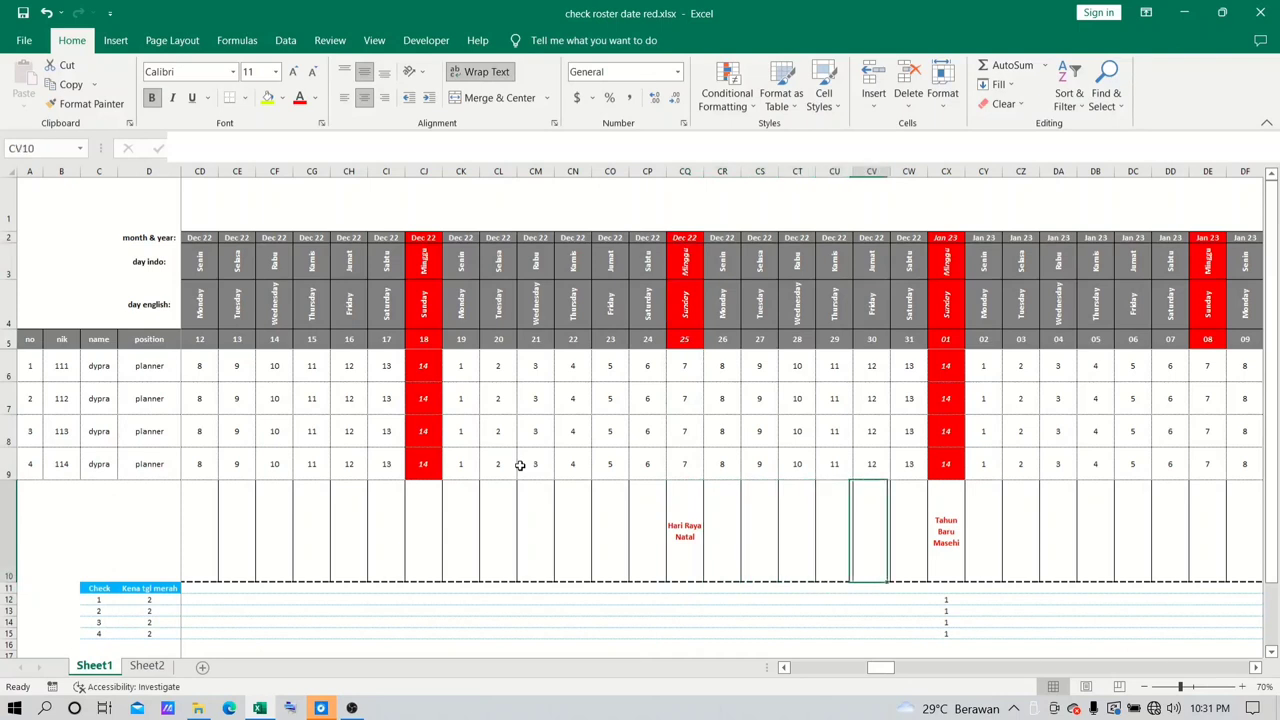
key(Up)
key(Up)
key(Up)
key(Up)
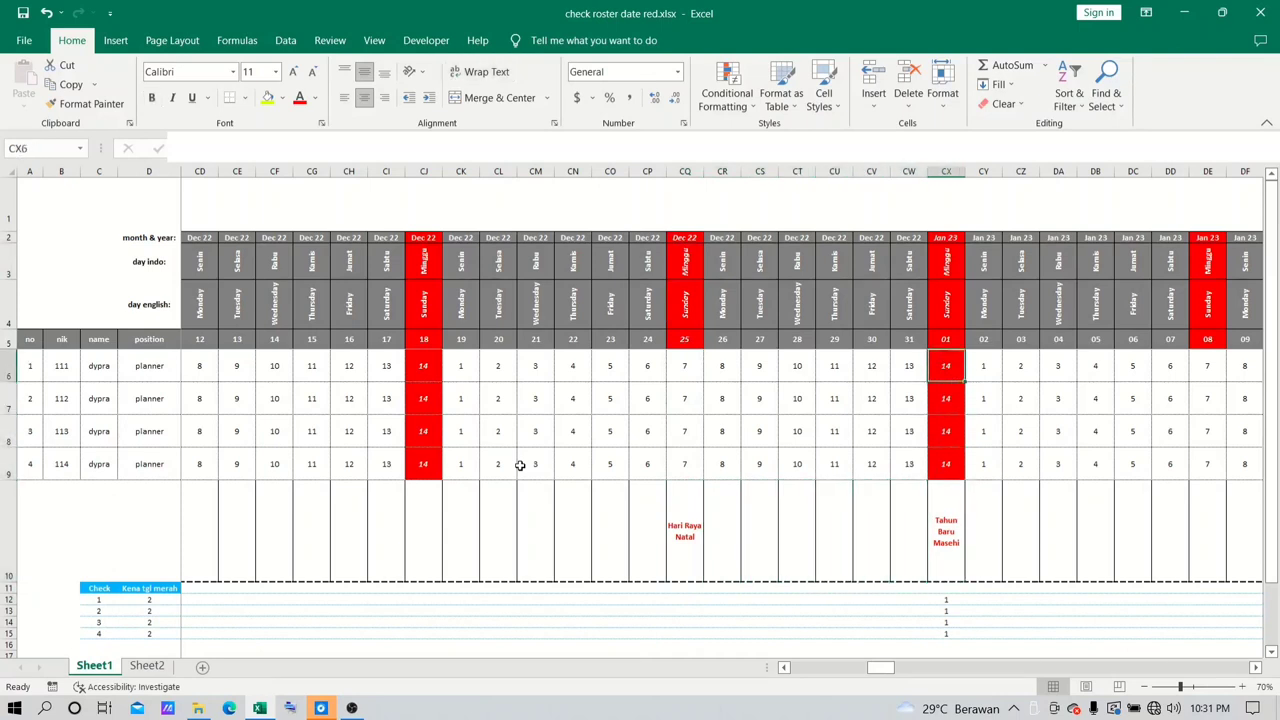
key(Up)
key(Up)
key(Up)
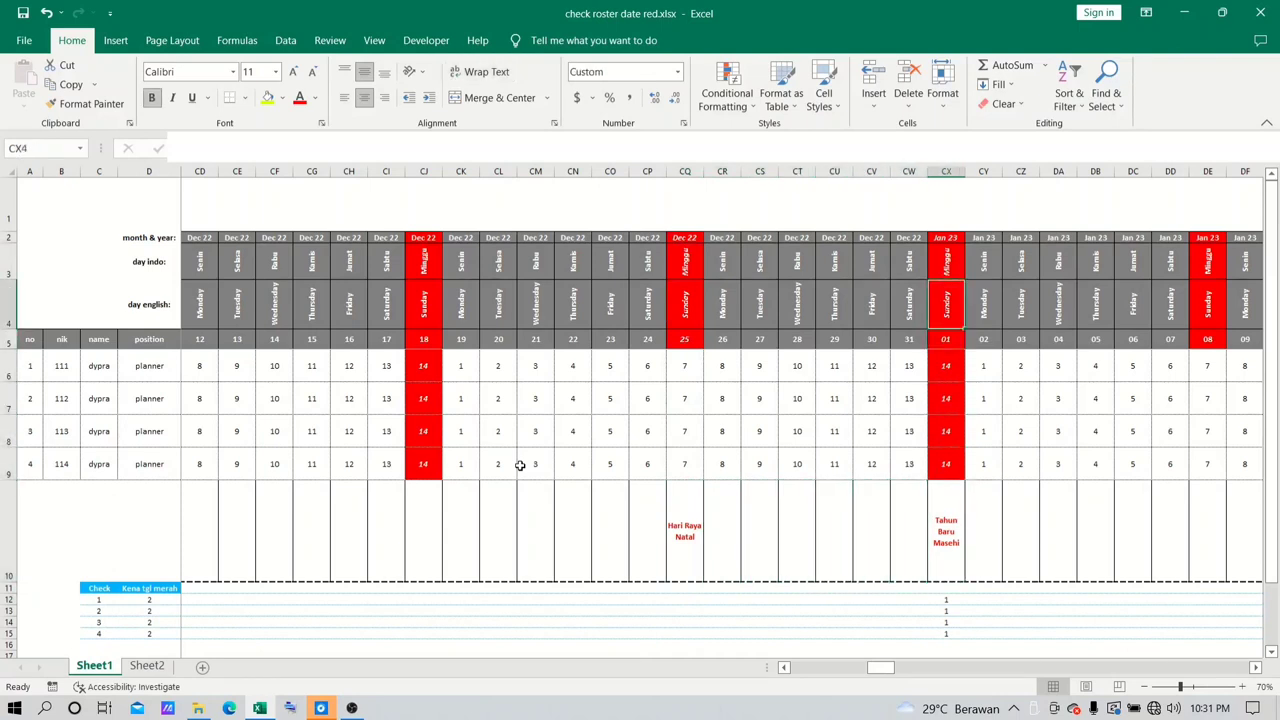
key(Down)
key(Down)
key(Down)
key(Down)
key(Down)
key(Down)
key(Down)
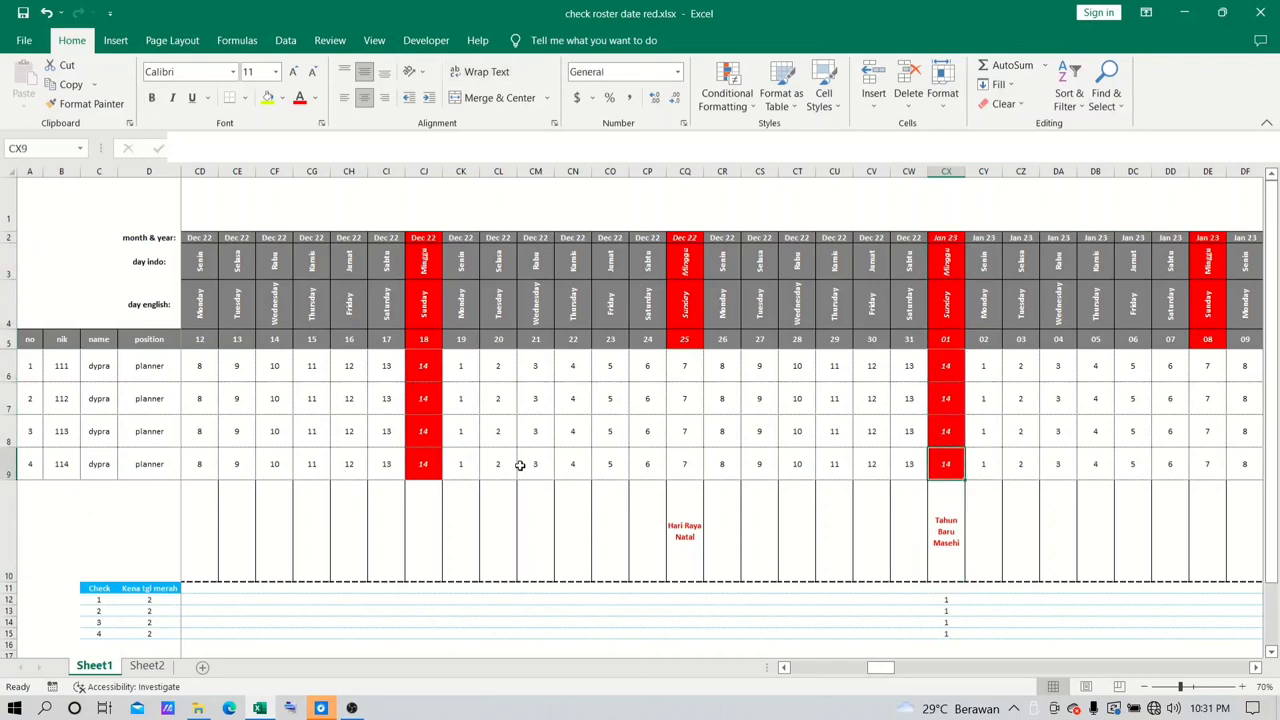
Look back along the holiday-name row from the Tahun Baru Masehi entry to the start of the roster
key(Left)
key(Left)
key(Left)
key(Left)
key(Left)
key(Left)
key(Left)
key(Left)
key(Left)
key(Left)
key(Left)
key(Left)
key(Left)
key(Left)
key(Left)
key(Left)
key(Left)
key(Left)
key(Left)
key(Left)
key(Left)
key(Left)
key(Left)
key(Left)
key(Left)
key(Left)
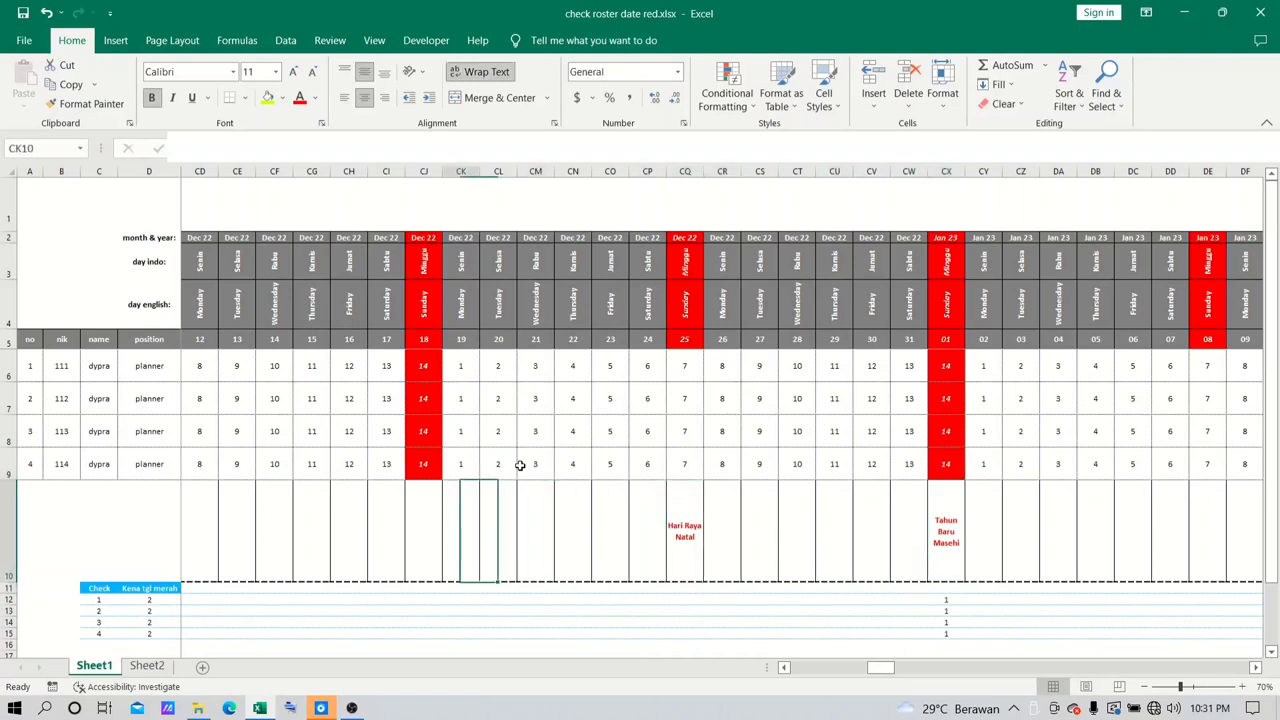
key(Left)
key(Left)
key(Left)
key(Left)
key(Left)
key(Left)
key(Left)
key(Left)
key(Left)
key(Left)
key(Left)
key(Left)
key(Left)
key(Left)
key(Left)
key(Left)
key(Left)
key(Left)
key(Left)
key(Left)
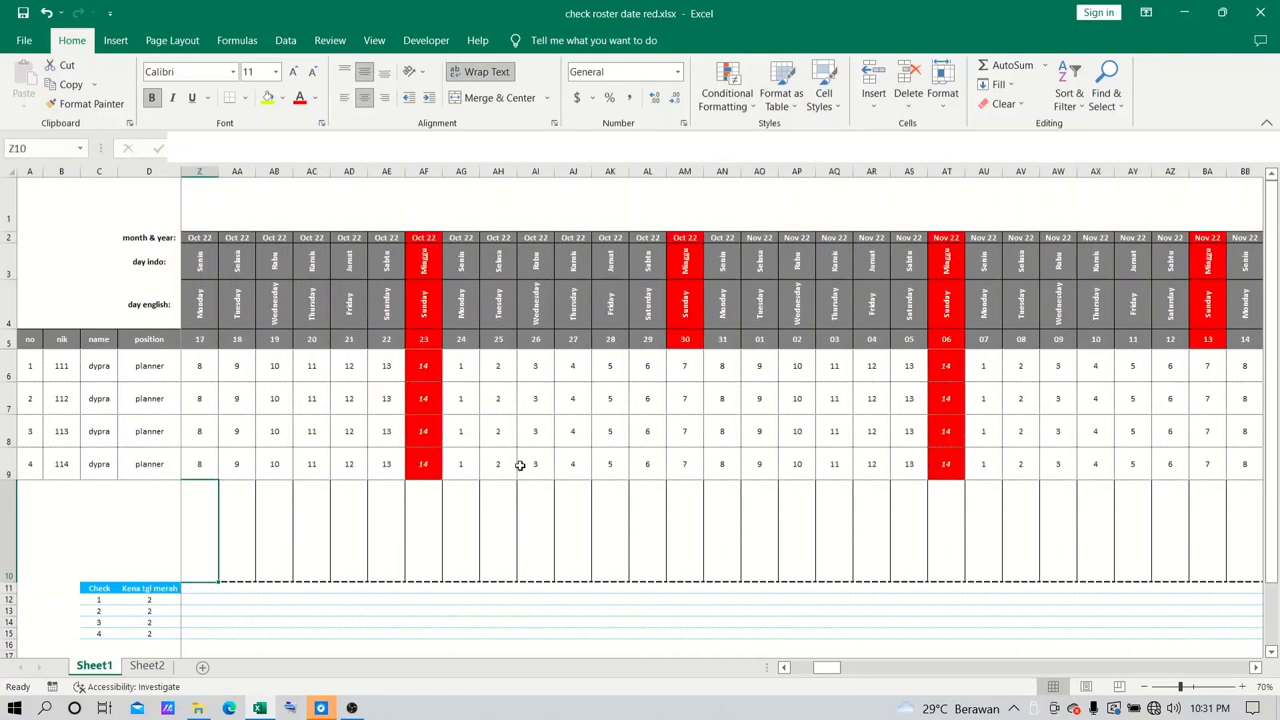
key(Right)
key(Right)
key(Right)
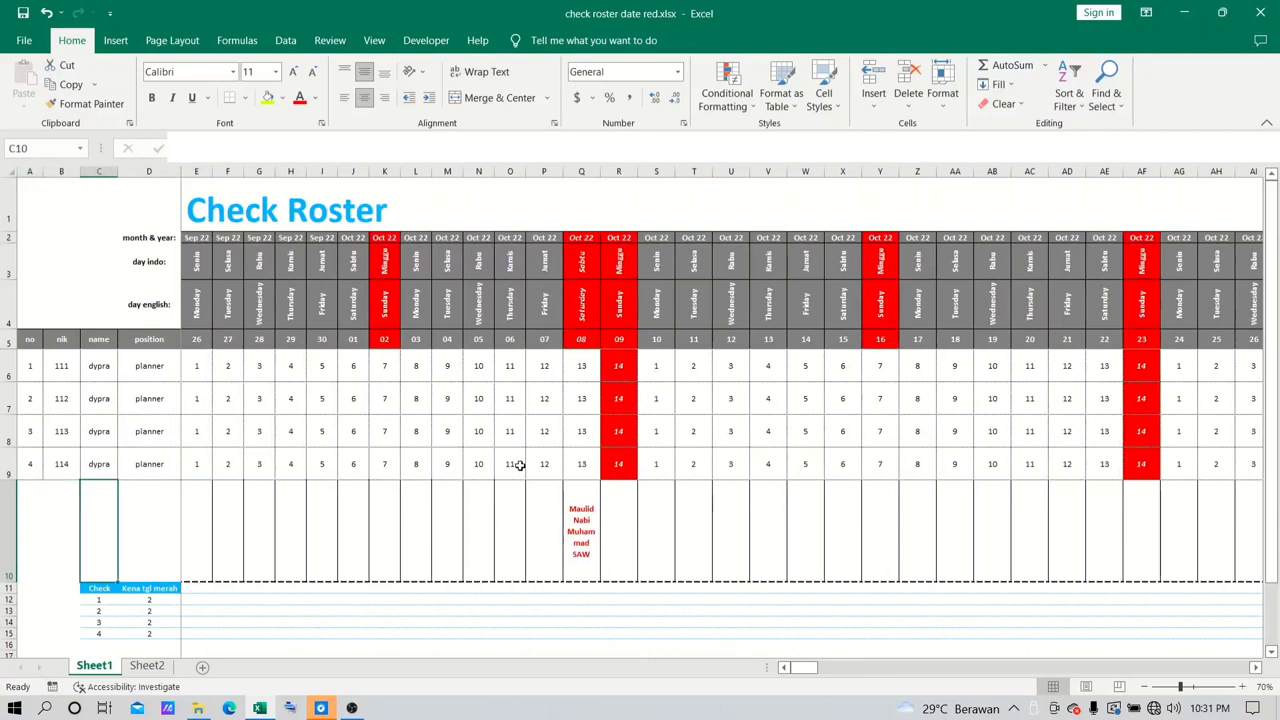
Examine the check rows and employee roster numbers at the first roster date, and select the Maulid Nabi Muhammad SAW holiday entry
key(Down)
key(Down)
key(Right)
key(Up)
key(Up)
key(Up)
key(Up)
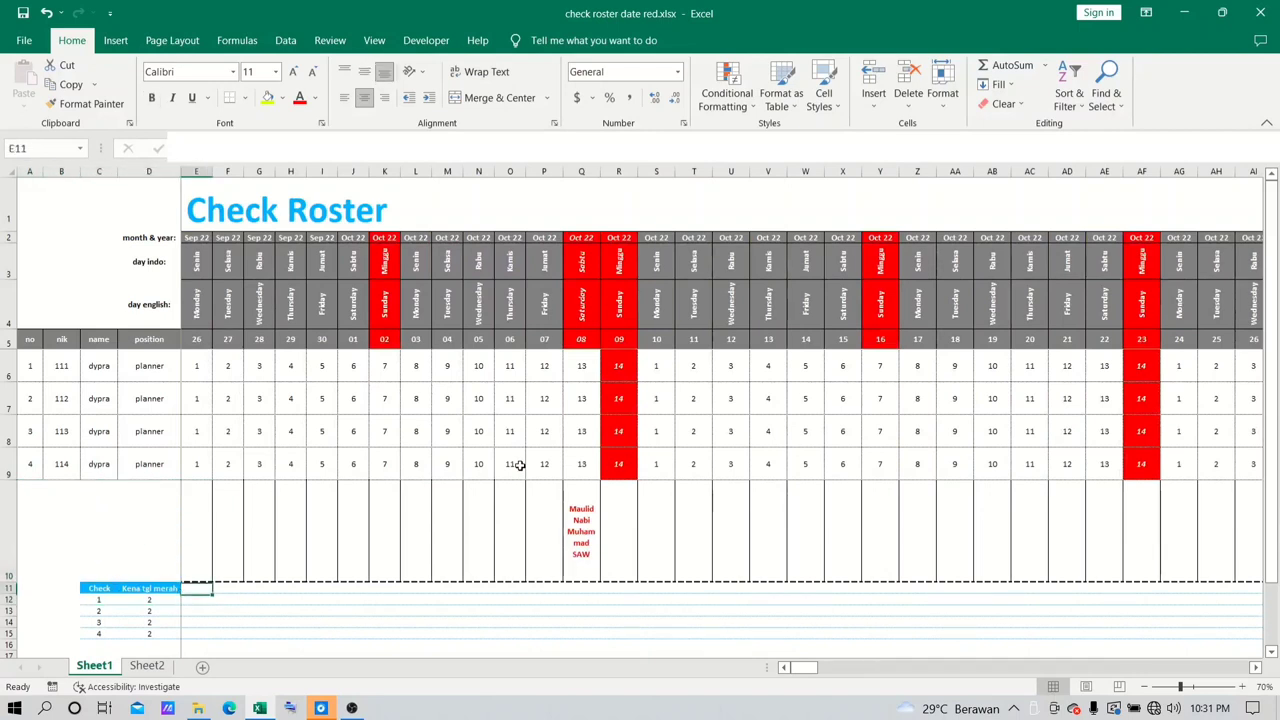
key(Down)
key(Up)
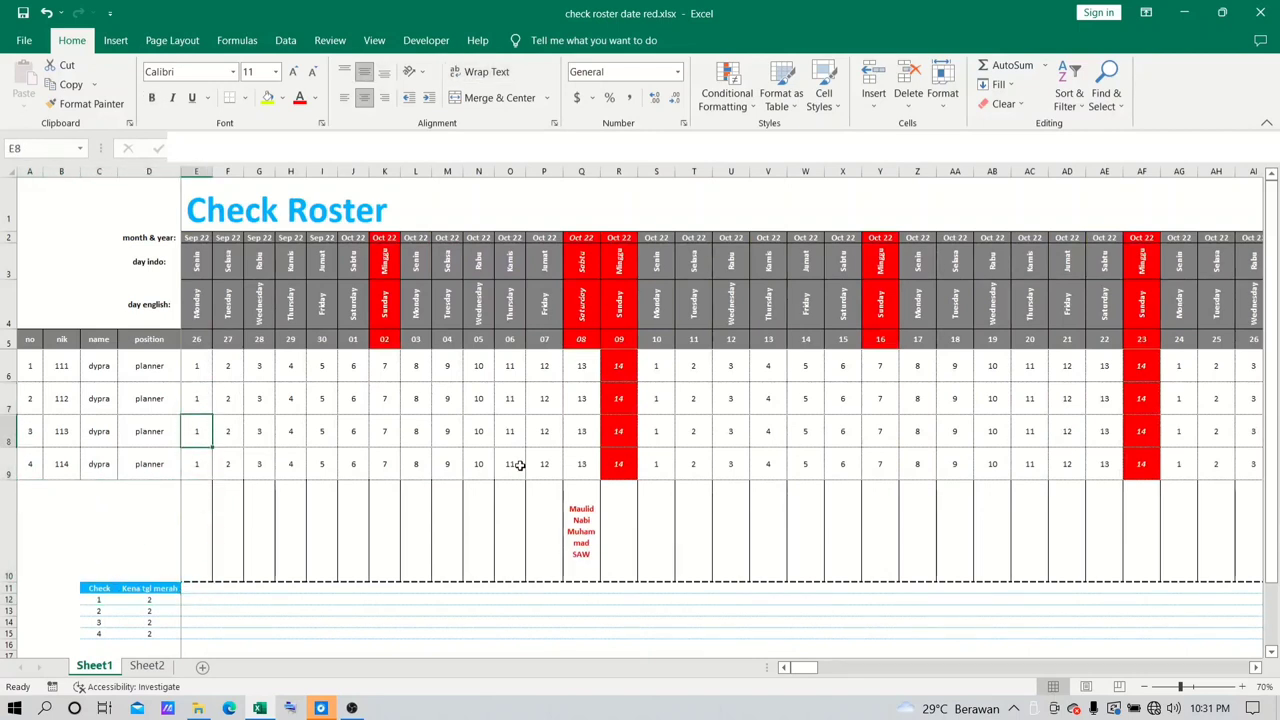
key(Up)
key(Down)
key(Down)
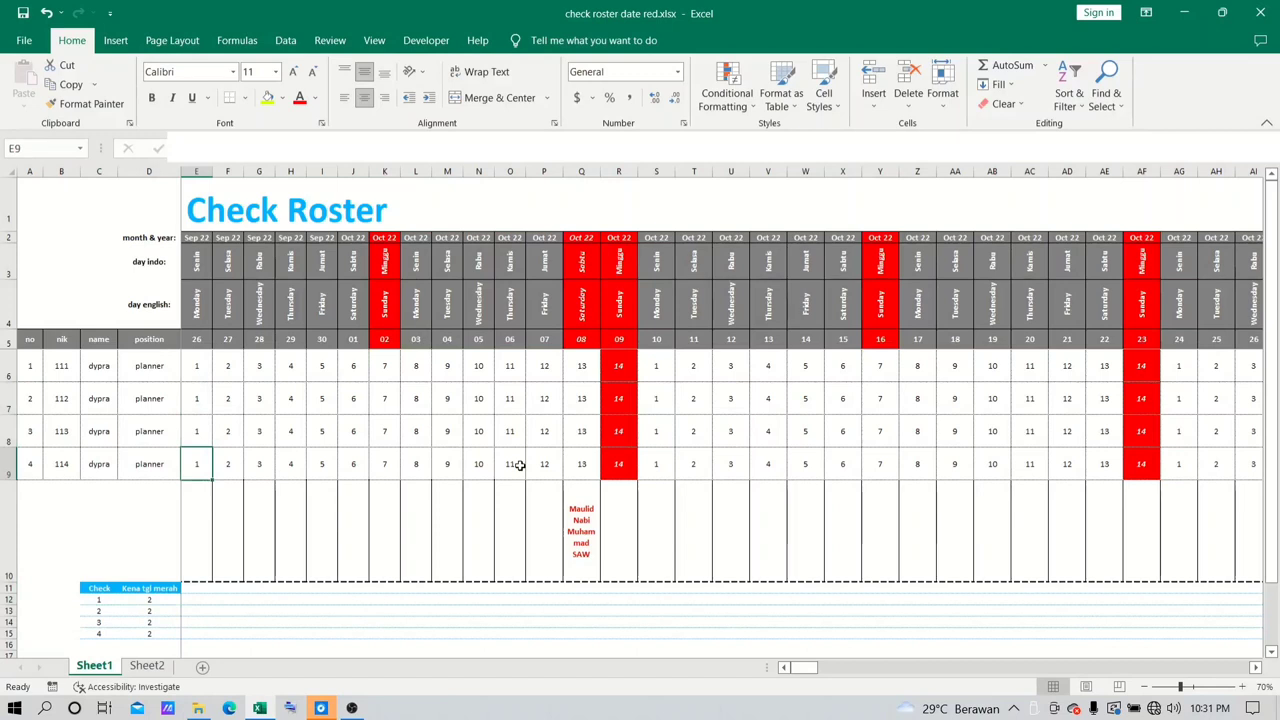
click(540, 524)
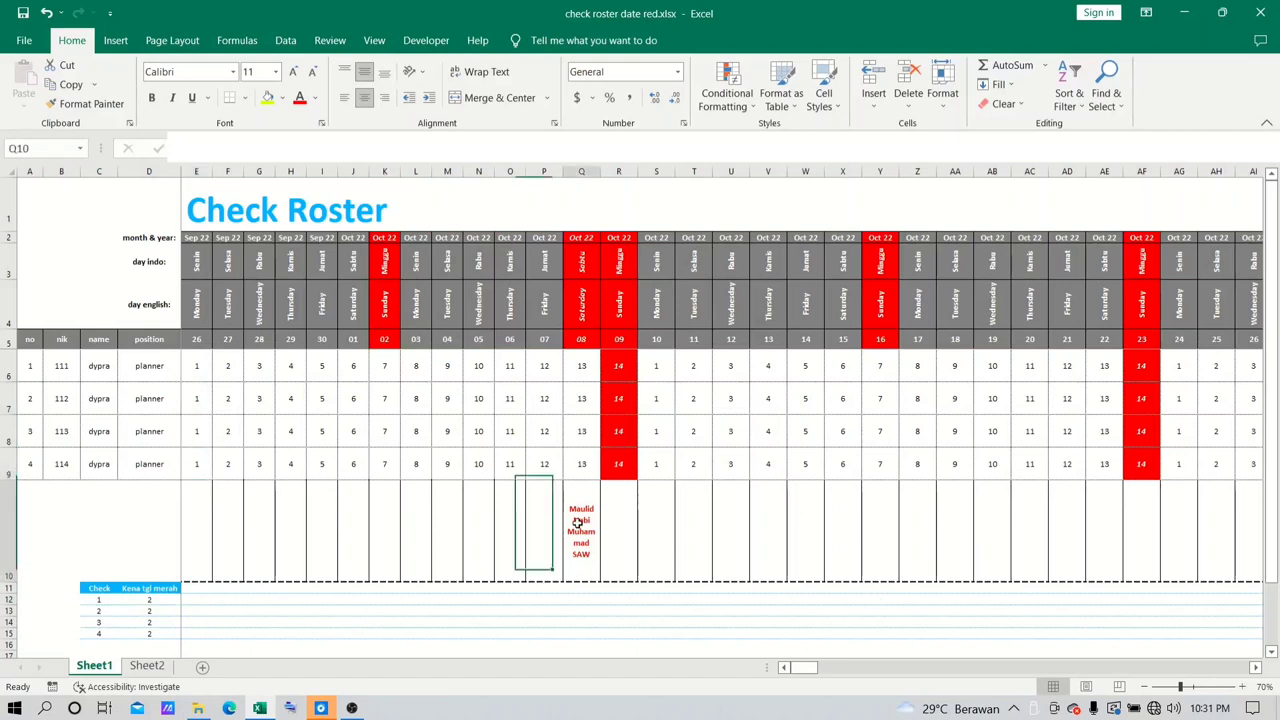
click(577, 522)
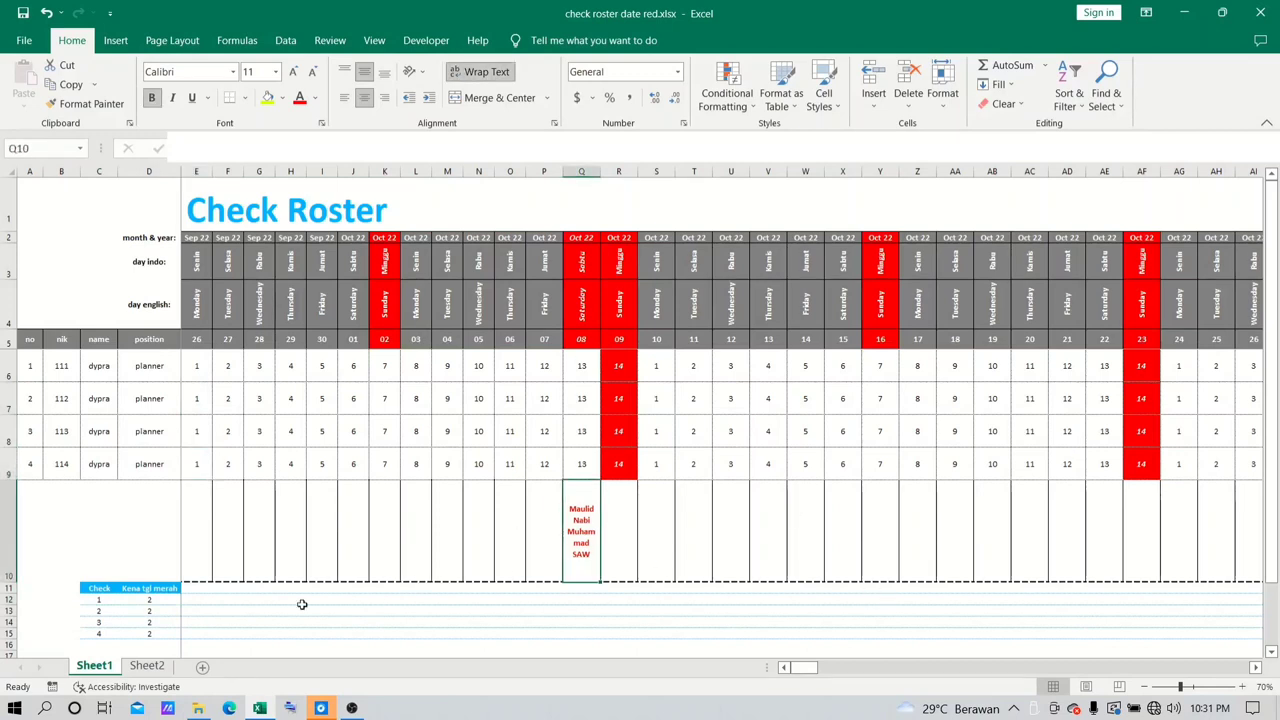
Examine the English-to-Indonesian weekday lookup table on Sheet2
click(158, 666)
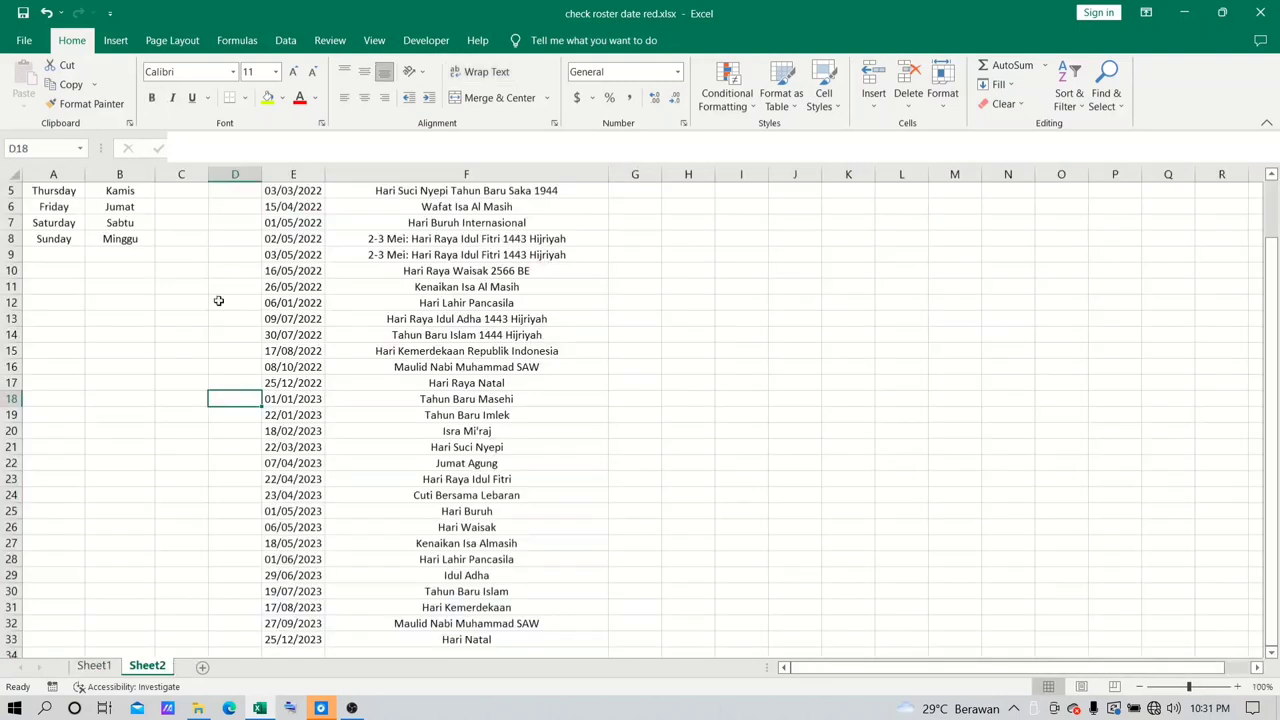
click(56, 185)
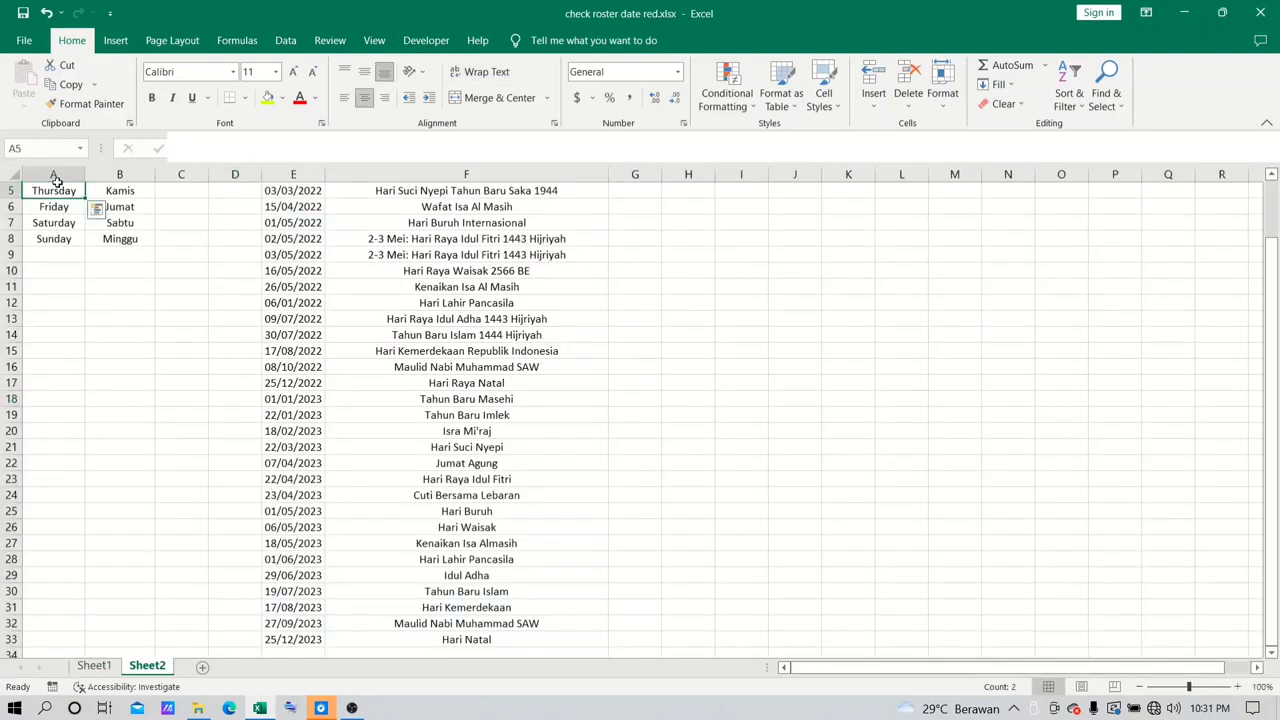
key(Up)
key(Up)
key(Up)
scroll(56, 180, up, 1)
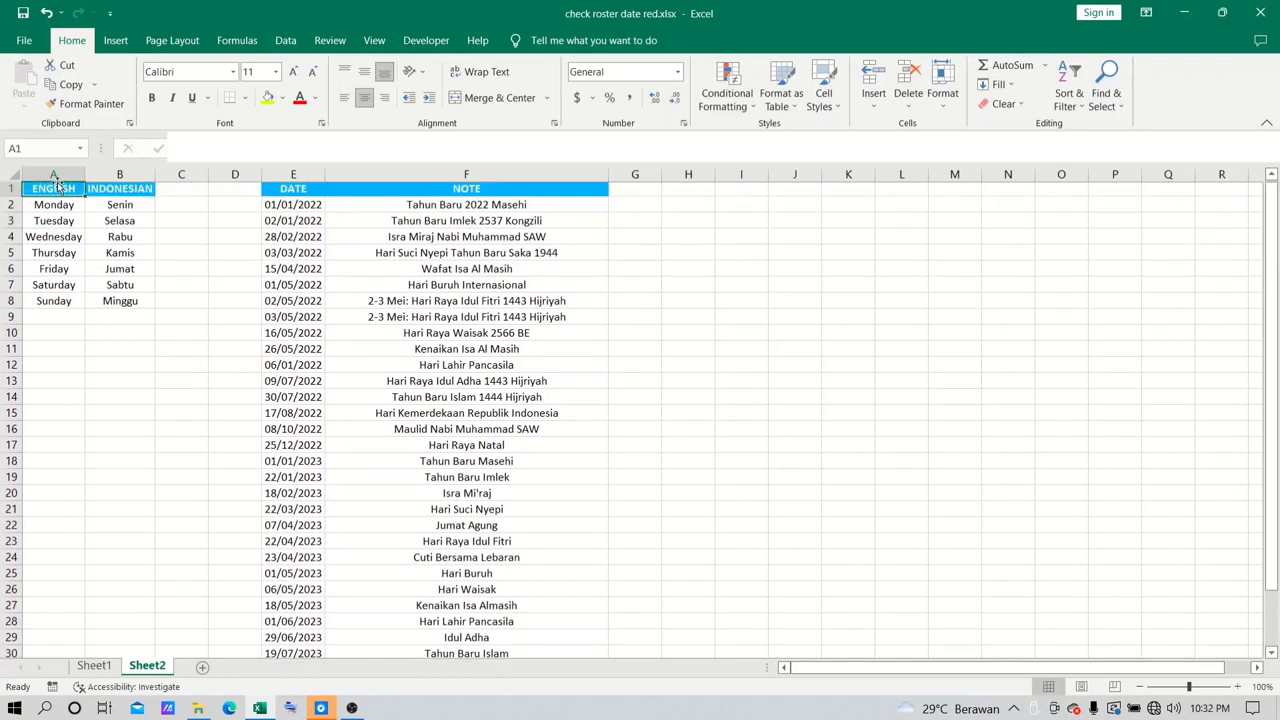
key(Down)
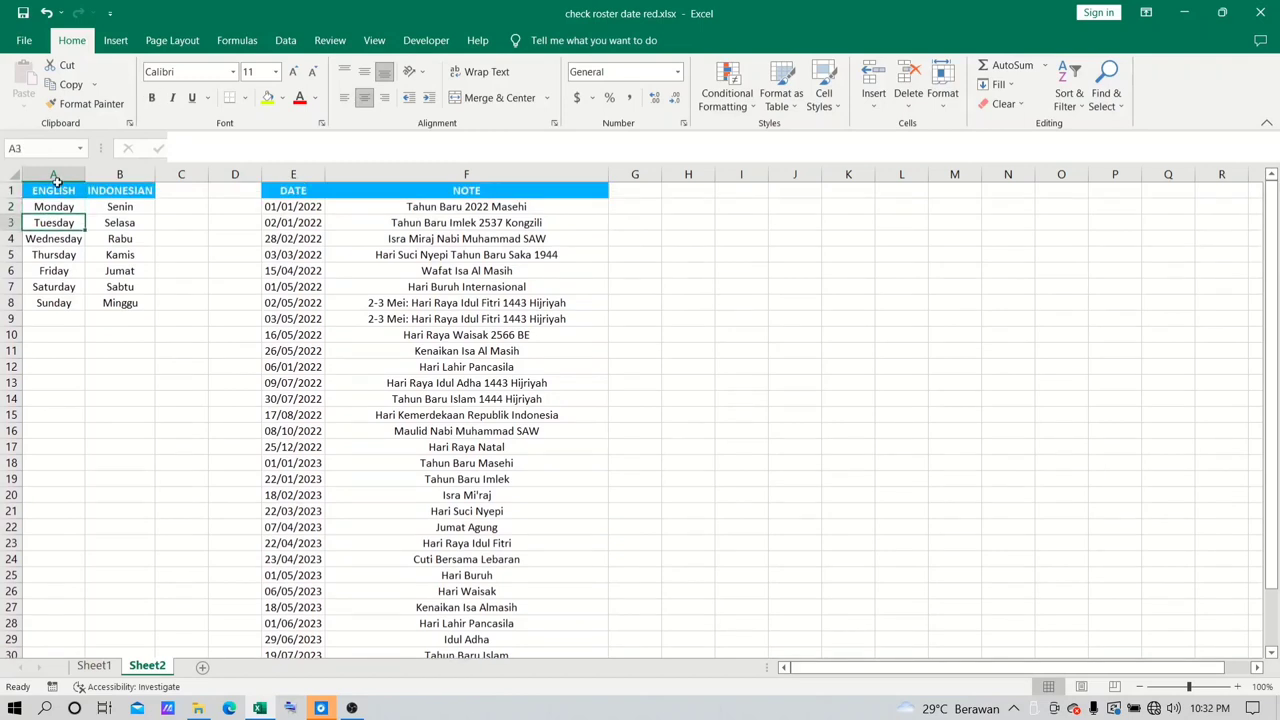
Inspect the first entries in the DATE and NOTE columns of the public-holiday list
key(Right)
key(Right)
key(Right)
key(Right)
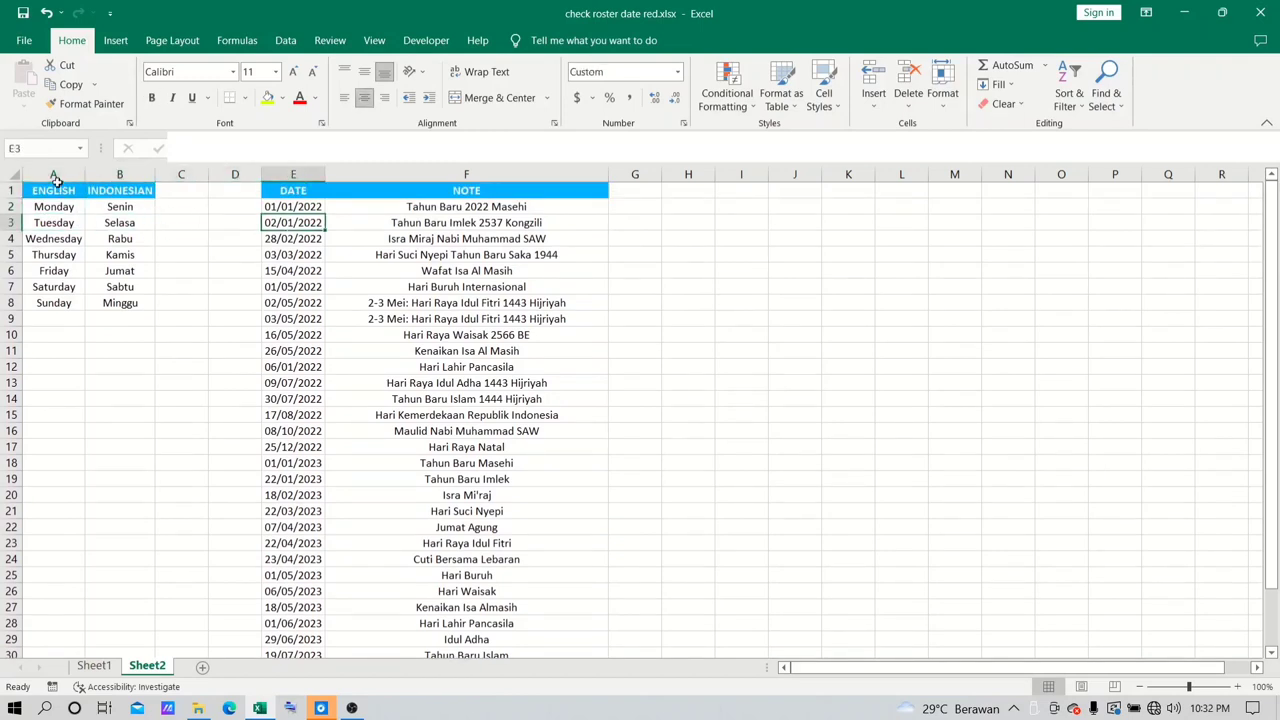
key(Right)
key(Left)
key(Up)
key(Right)
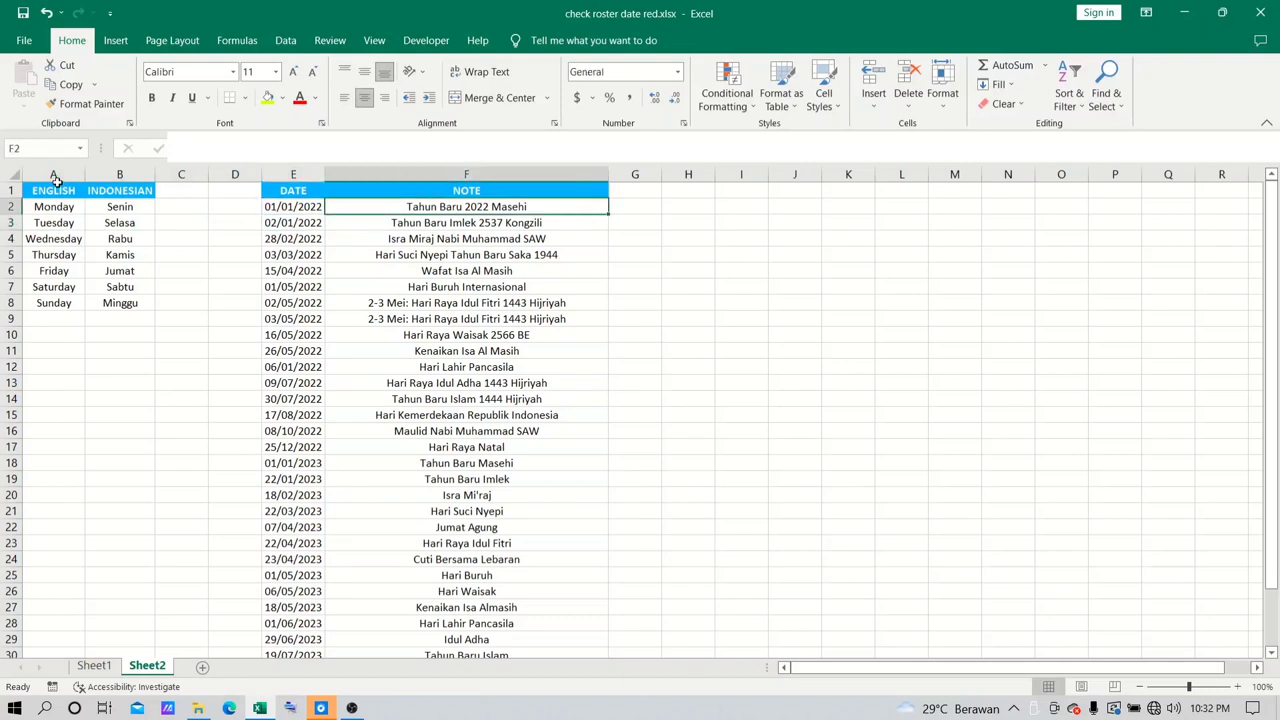
Read down the holiday names in the NOTE column and return to its header
key(Down)
key(Down)
key(Down)
key(Down)
key(Down)
key(Down)
key(Down)
key(Down)
key(Down)
key(Down)
key(Down)
key(Down)
key(Down)
key(Down)
key(Down)
key(Down)
key(Down)
key(Down)
key(Down)
key(Down)
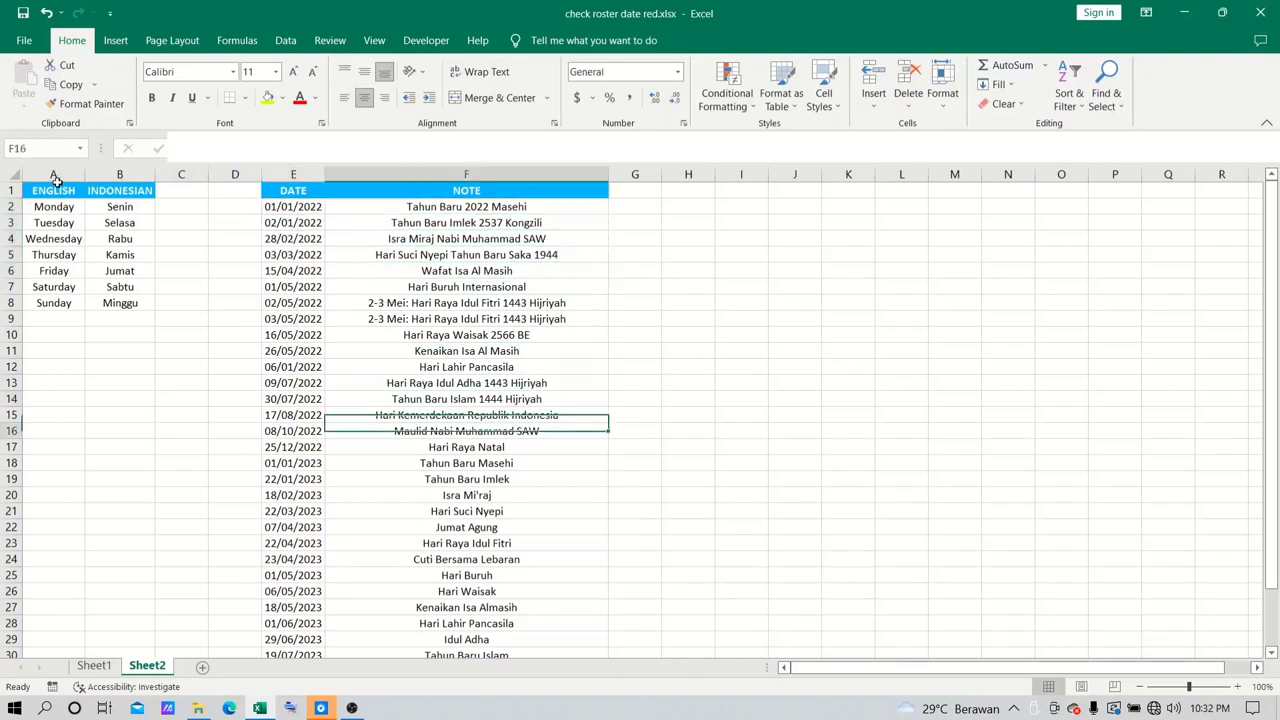
key(Up)
key(Up)
key(Up)
key(Up)
key(Up)
key(Up)
key(Up)
key(Up)
key(Up)
key(Up)
key(Up)
key(Up)
key(Up)
key(Up)
key(Up)
key(Up)
key(Up)
key(Up)
key(Up)
key(Up)
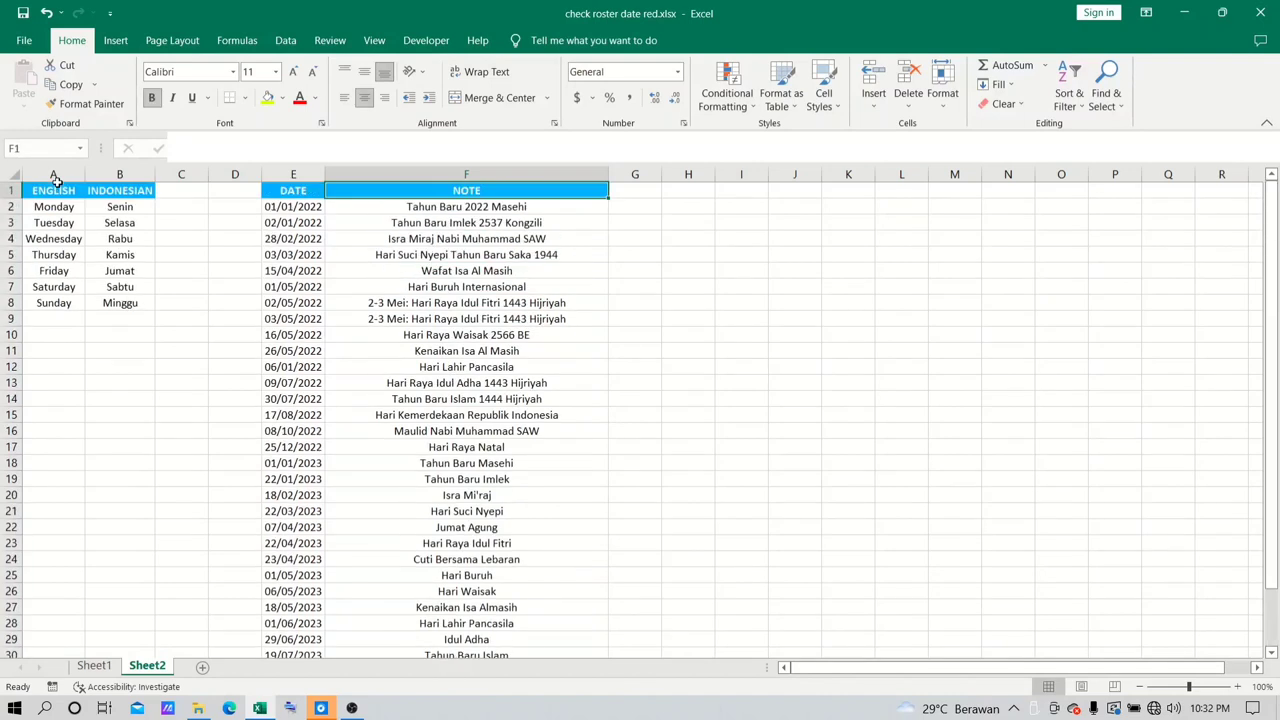
Return to Sheet1 and inspect the position column of the employee rows
key(ctrl+Page_Up)
key(Down)
key(Down)
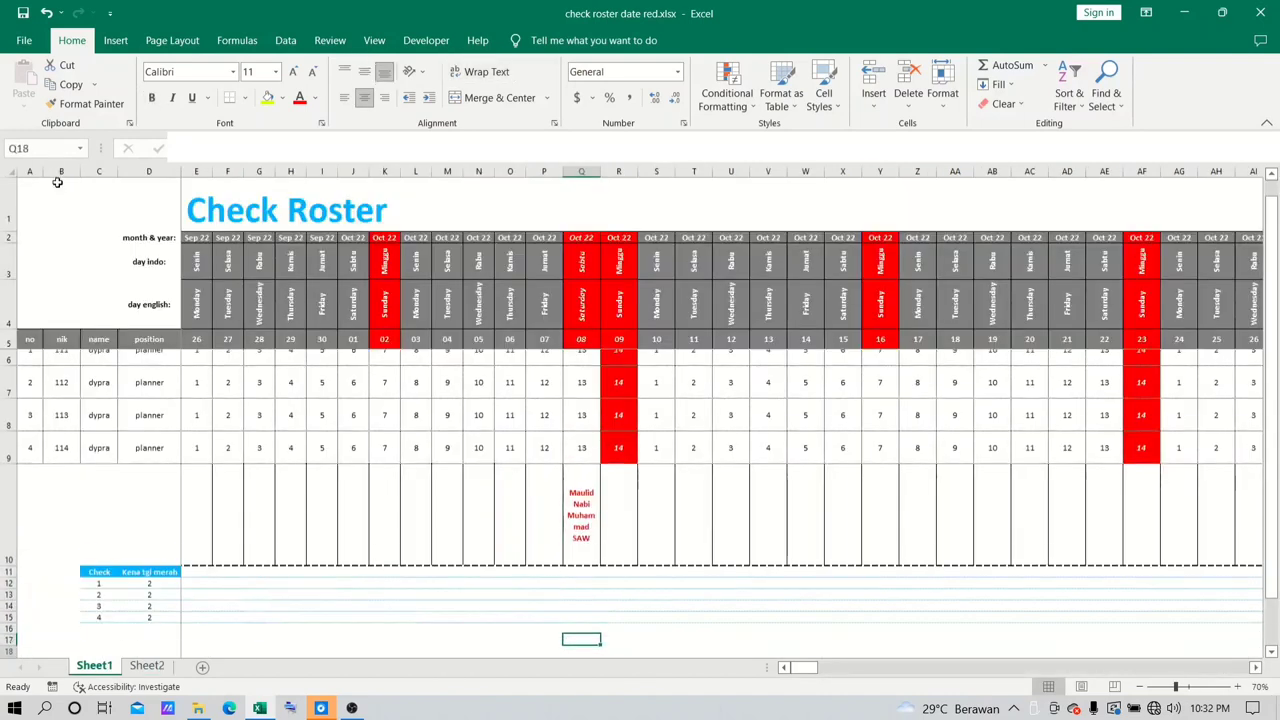
key(Up)
key(Up)
key(Up)
key(Up)
key(Up)
key(Up)
key(Left)
key(Left)
key(Left)
key(Left)
key(Left)
key(Left)
key(Left)
key(Left)
key(Left)
key(Left)
key(Left)
key(Left)
key(Left)
key(shift+Down)
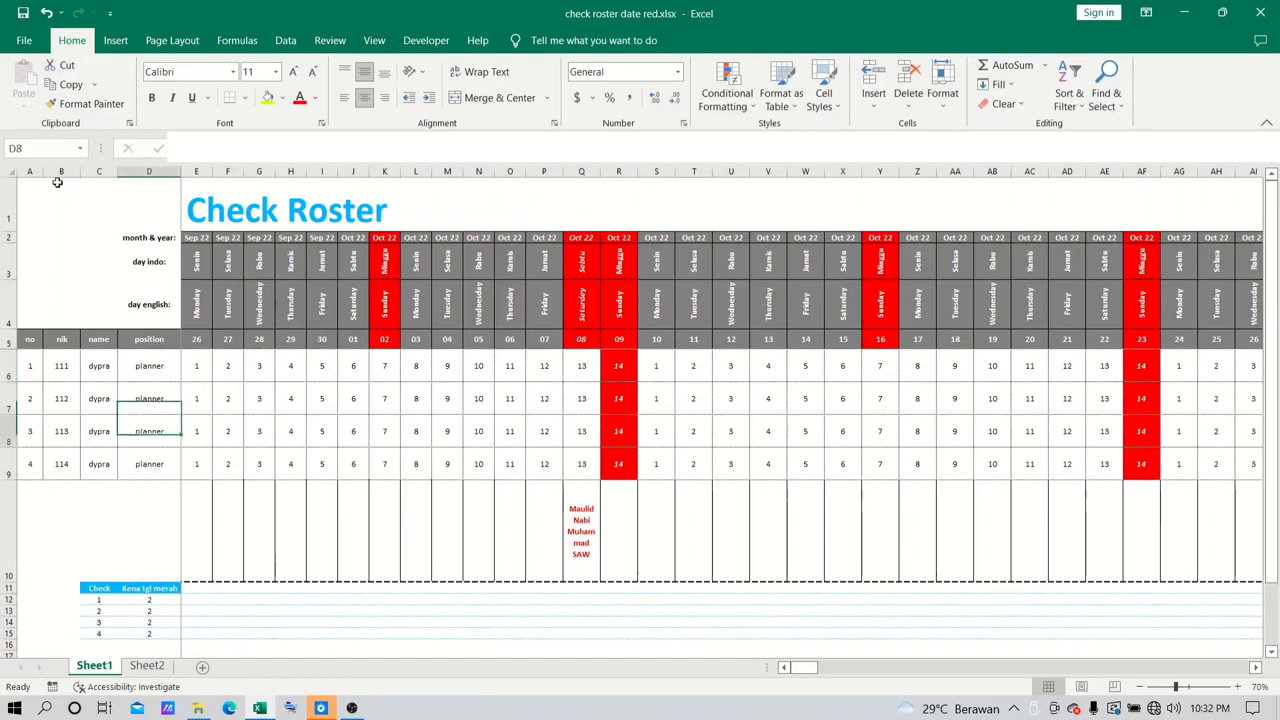
Look over column D of the roster, including the month & year, day indo and day english labels
key(ctrl+9)
key(Down)
key(Down)
key(Down)
key(Down)
key(Down)
key(Down)
key(Down)
key(Down)
key(Down)
key(Down)
key(Down)
key(Down)
key(Down)
key(Up)
key(Up)
key(Up)
key(Up)
key(Up)
key(Up)
key(Up)
key(Up)
key(Up)
key(Up)
key(Up)
key(shift+Up)
key(shift+Up)
key(ctrl+shift+9)
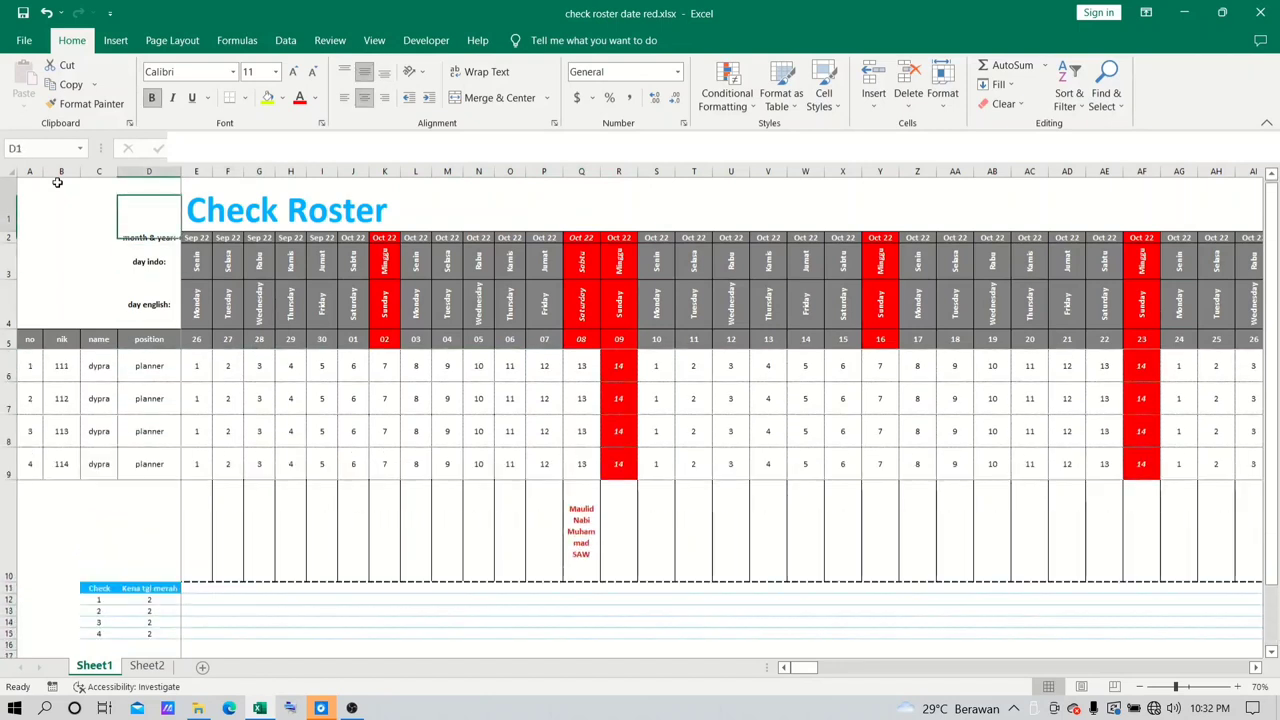
key(Up)
key(Up)
key(Up)
key(Up)
key(Up)
key(Up)
Look down from the roster's header labels to the Check and Kena tgl merah table
key(Down)
key(Down)
key(Down)
key(Down)
key(Down)
key(Down)
key(Down)
key(Down)
key(Down)
key(Down)
key(Down)
key(Down)
key(Down)
key(Left)
key(Left)
key(Up)
key(Up)
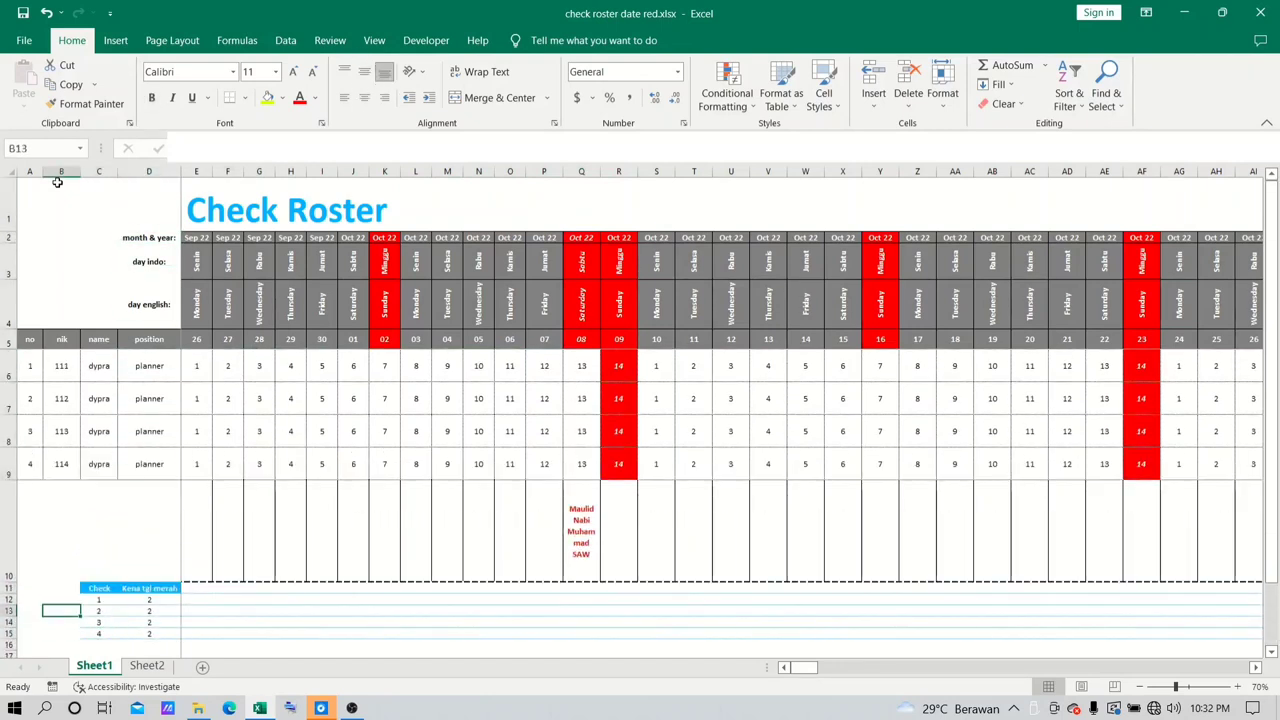
Inspect the second Check entry and trace up to the first employee's nik in the roster
key(Right)
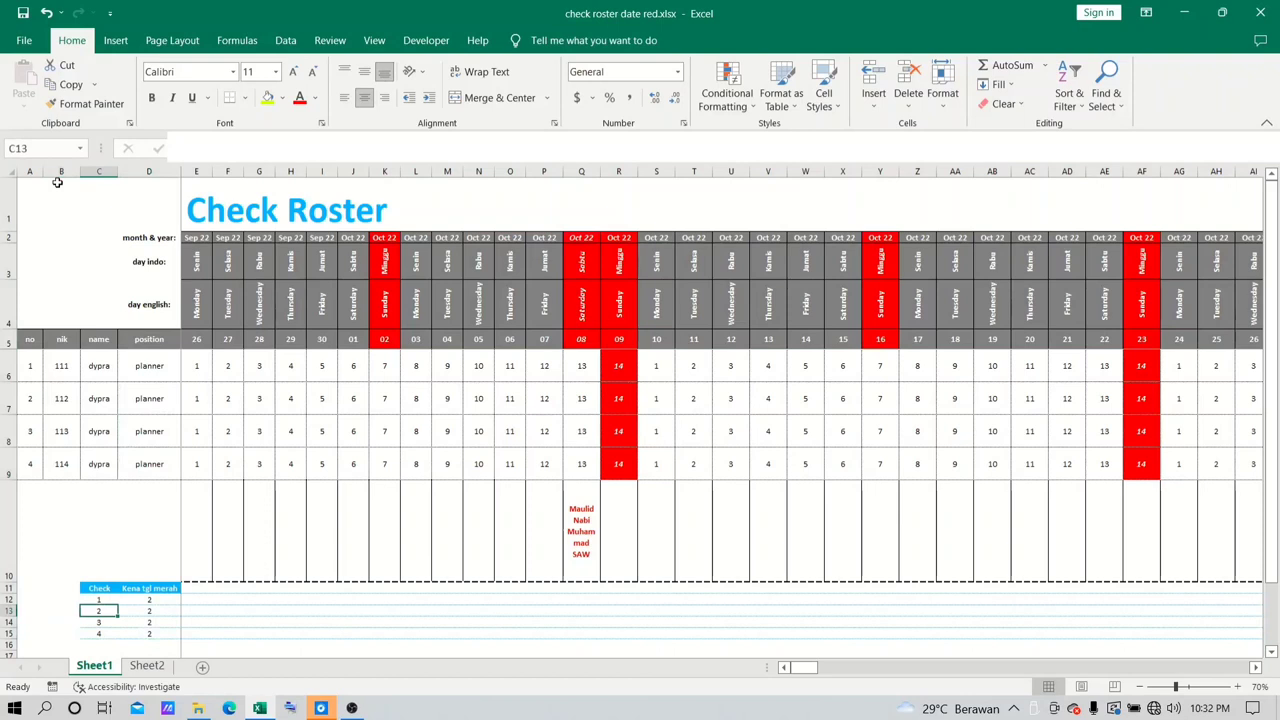
key(Up)
key(Up)
key(Up)
key(Up)
key(Up)
key(Up)
key(Up)
key(Up)
key(Up)
key(Up)
key(Left)
key(Down)
key(Down)
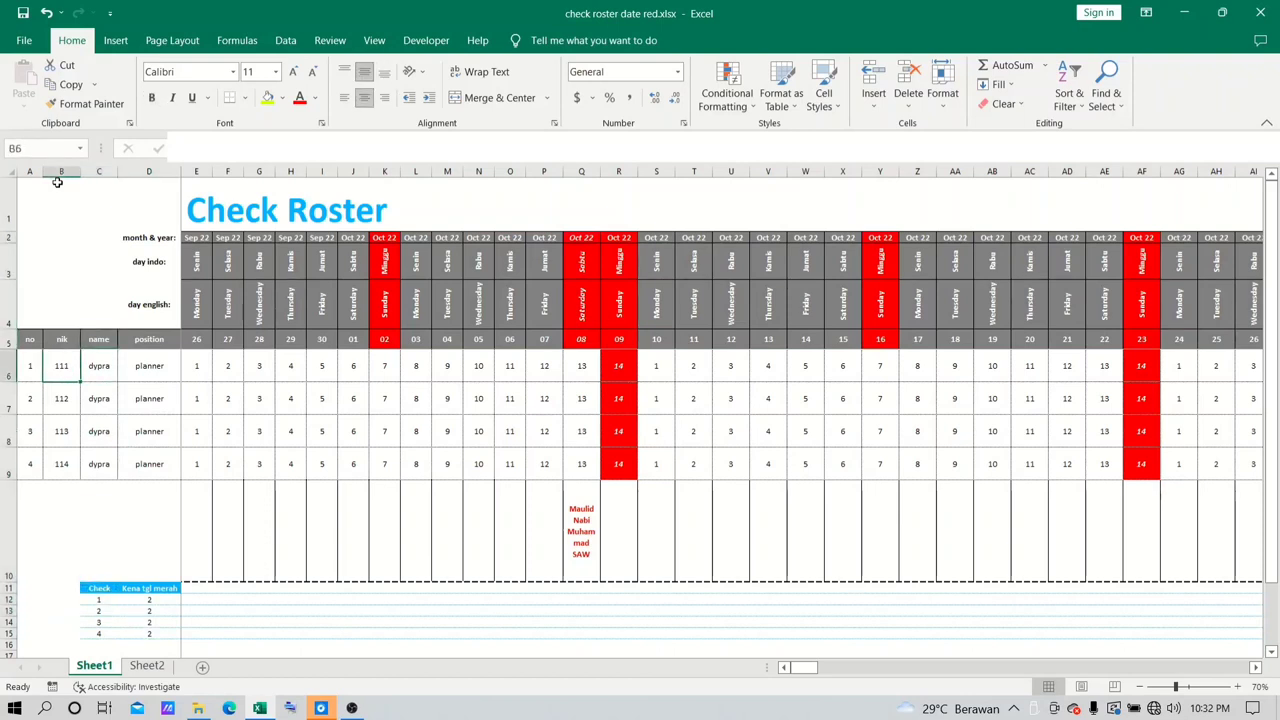
Look down the employee no column and select the Check entry for employee 4
key(Left)
key(Down)
key(Down)
key(Down)
key(Down)
key(Down)
key(Down)
key(Down)
key(Down)
key(Down)
key(Right)
key(Right)
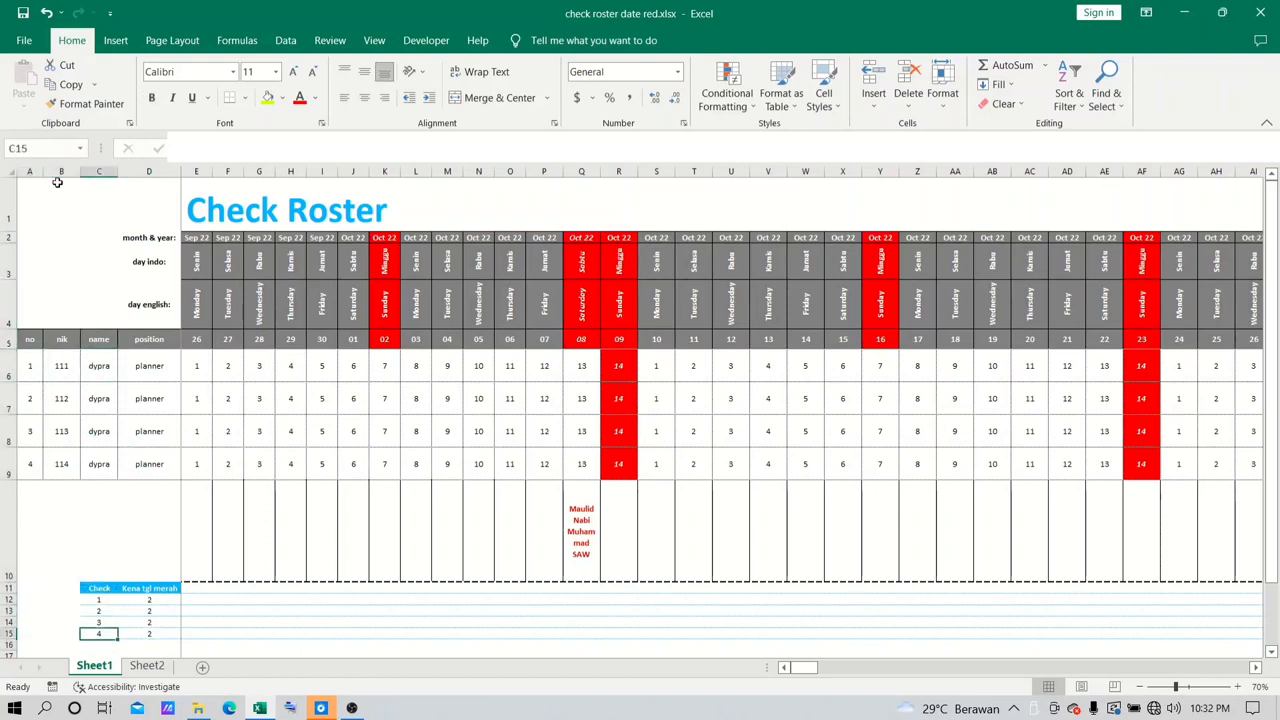
Trace from the last Check entry up through the employee no column to its header
key(Up)
key(Up)
key(Up)
key(Left)
key(Left)
key(Up)
key(Up)
key(Up)
key(Up)
key(Up)
key(Up)
key(Up)
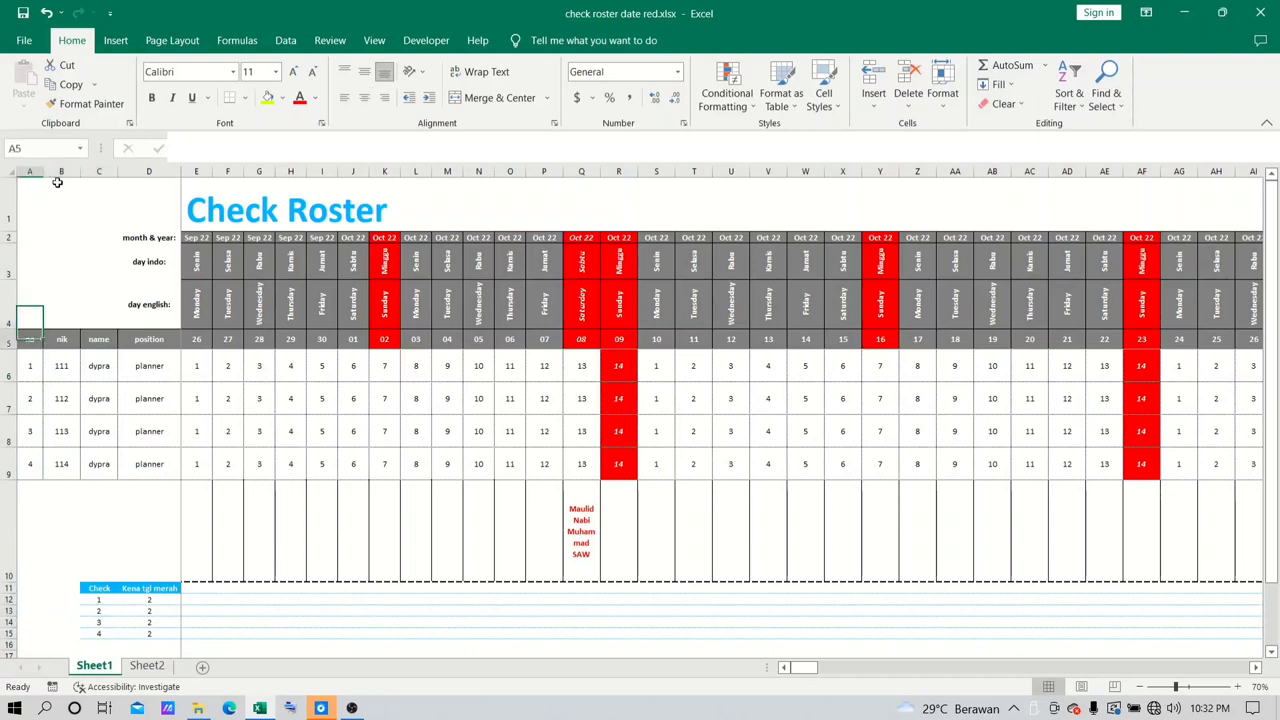
Look down the employee no column and across to the Kena tgl merah count for Check entry 1
key(Down)
key(Down)
key(Down)
key(Down)
key(Down)
key(Down)
key(Down)
key(Down)
key(Down)
key(Down)
key(Down)
key(Right)
key(Right)
key(Right)
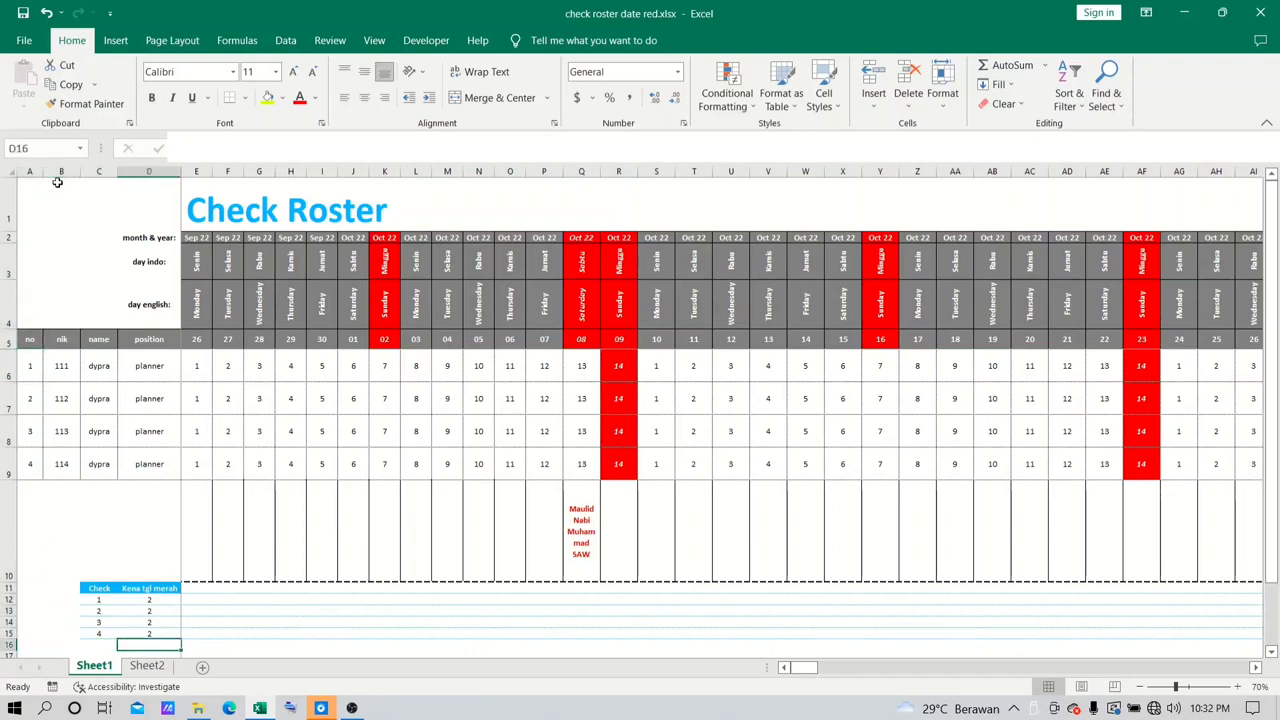
key(Up)
key(Up)
key(Up)
key(Up)
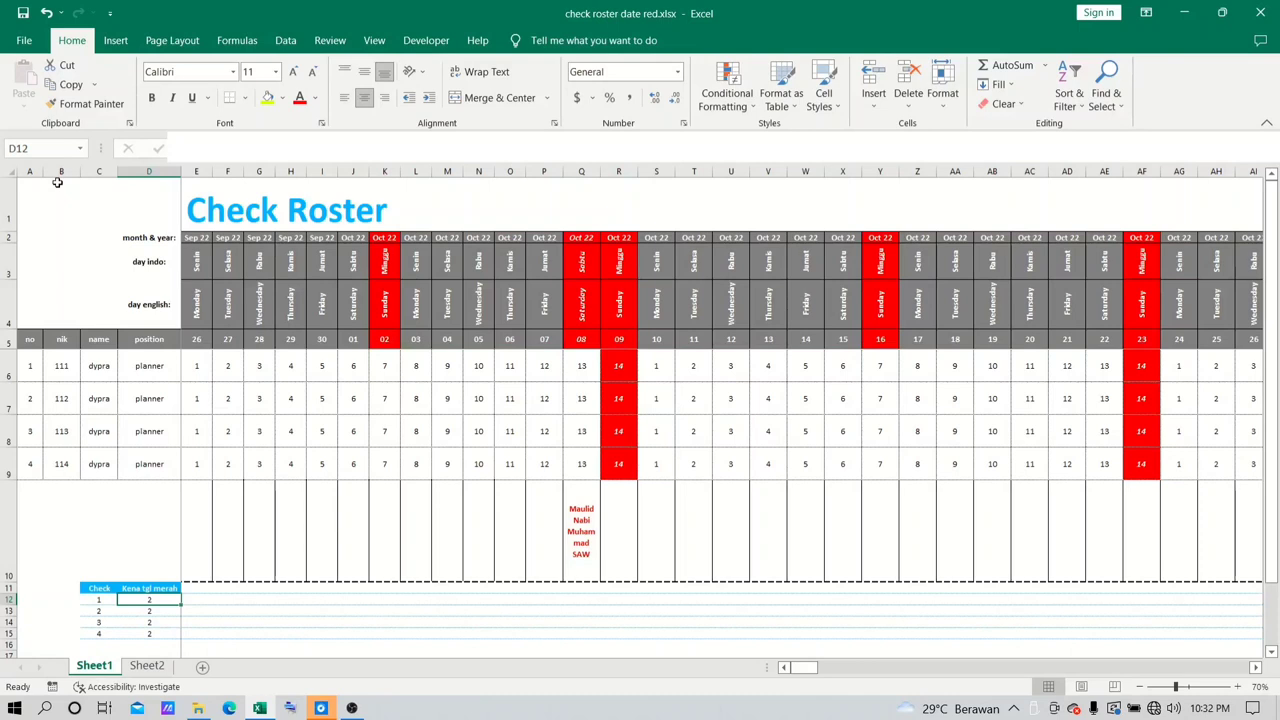
Look over the first employee's roster cells for 26 to 29 September 2022
key(Right)
key(Up)
key(Up)
key(Up)
key(Up)
key(Up)
key(Up)
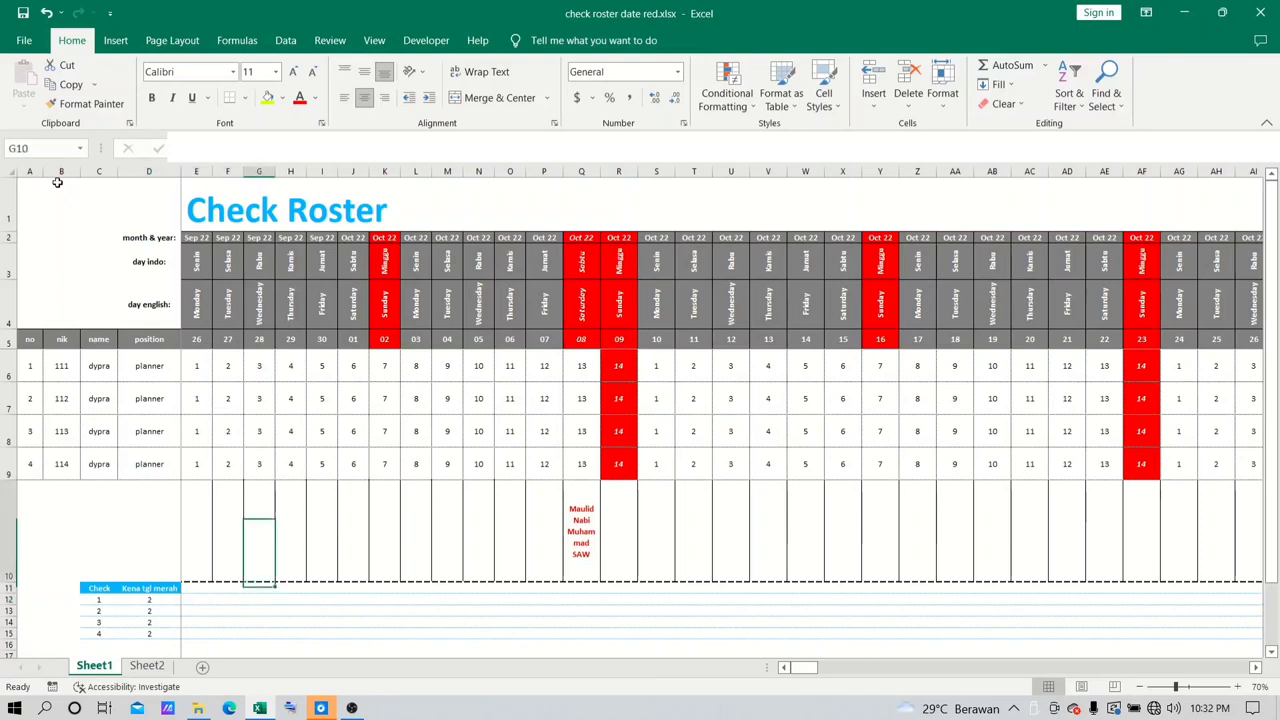
key(Left)
key(Left)
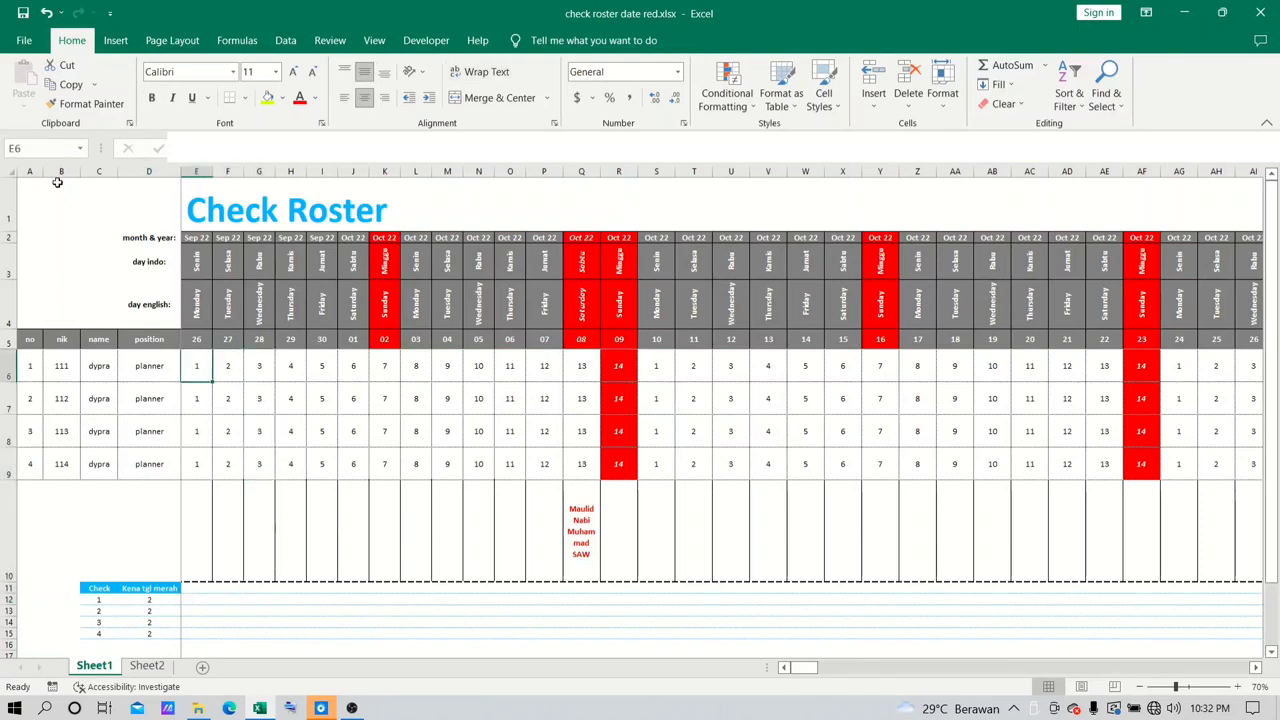
key(Right)
key(Right)
key(Right)
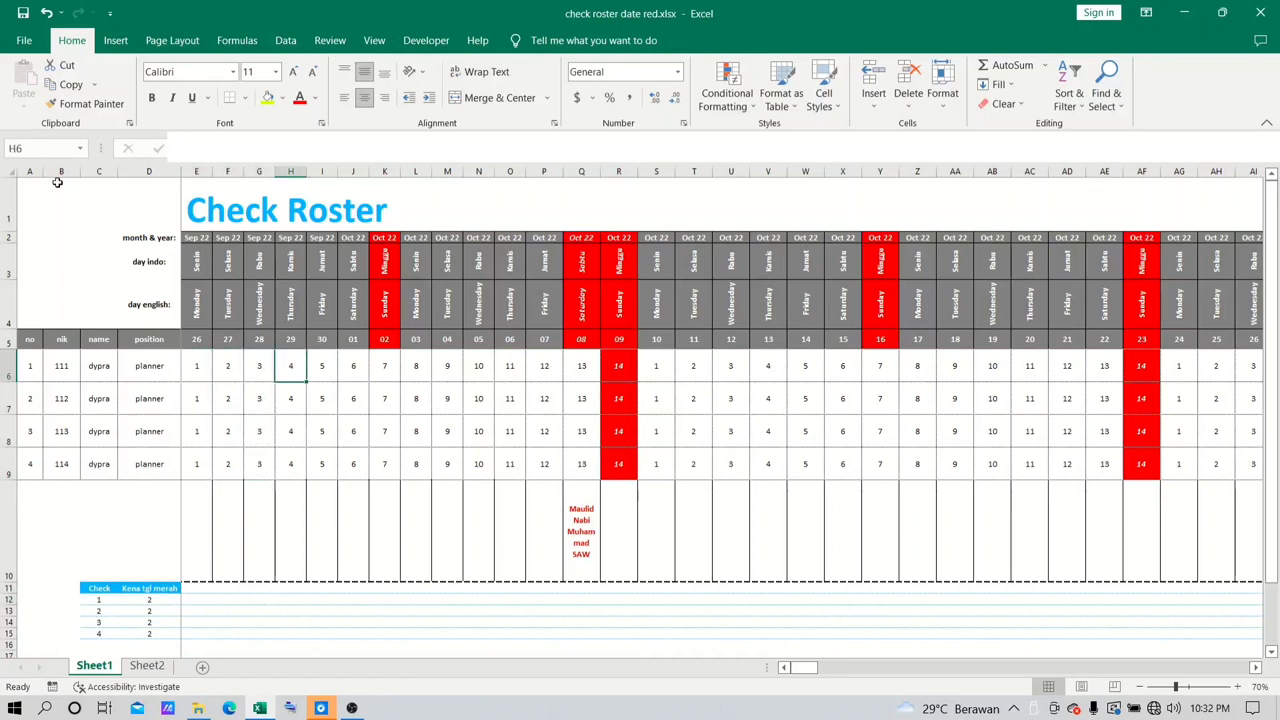
key(Left)
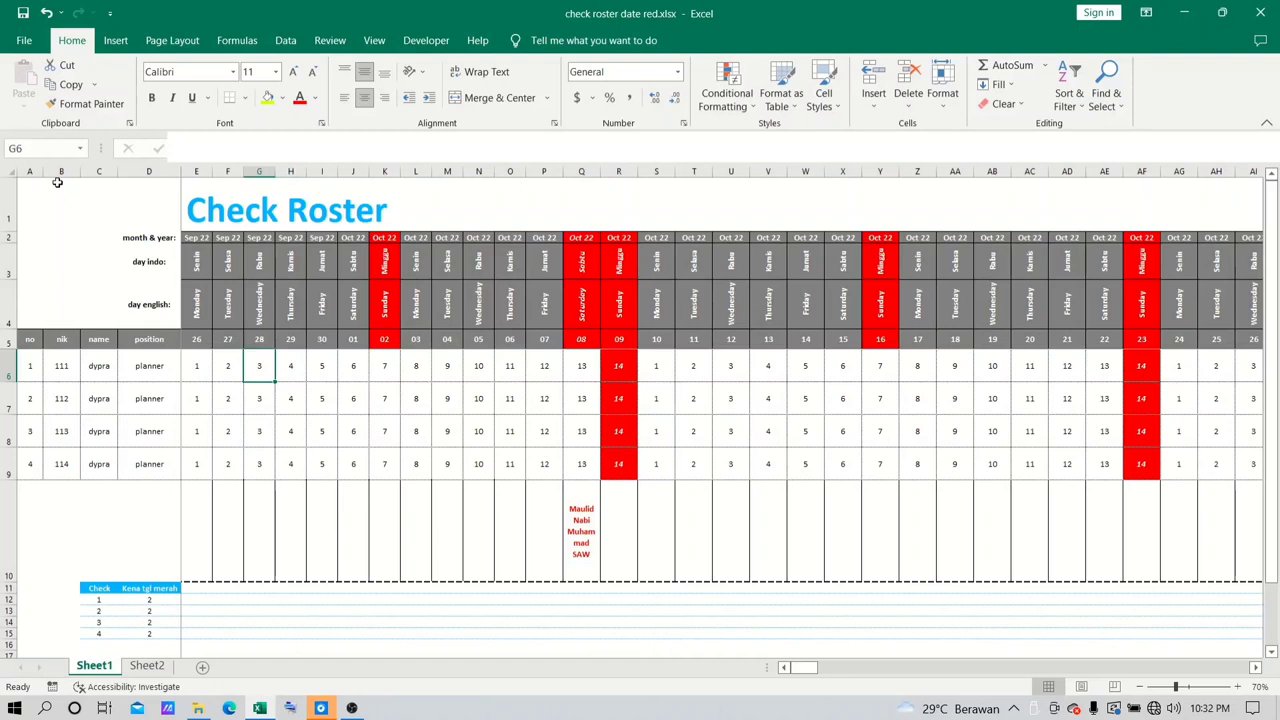
key(Left)
key(Left)
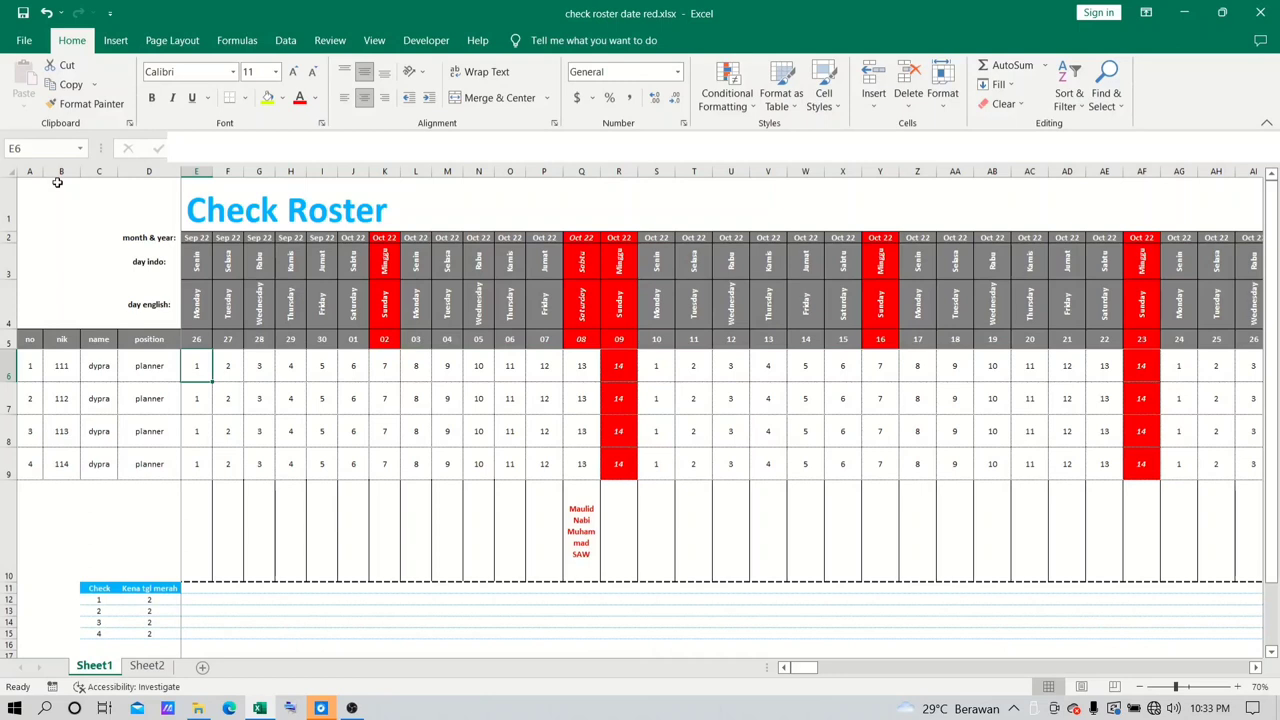
Set the first employee's roster value for 28 September 2022 to 14
key(Right)
key(Right)
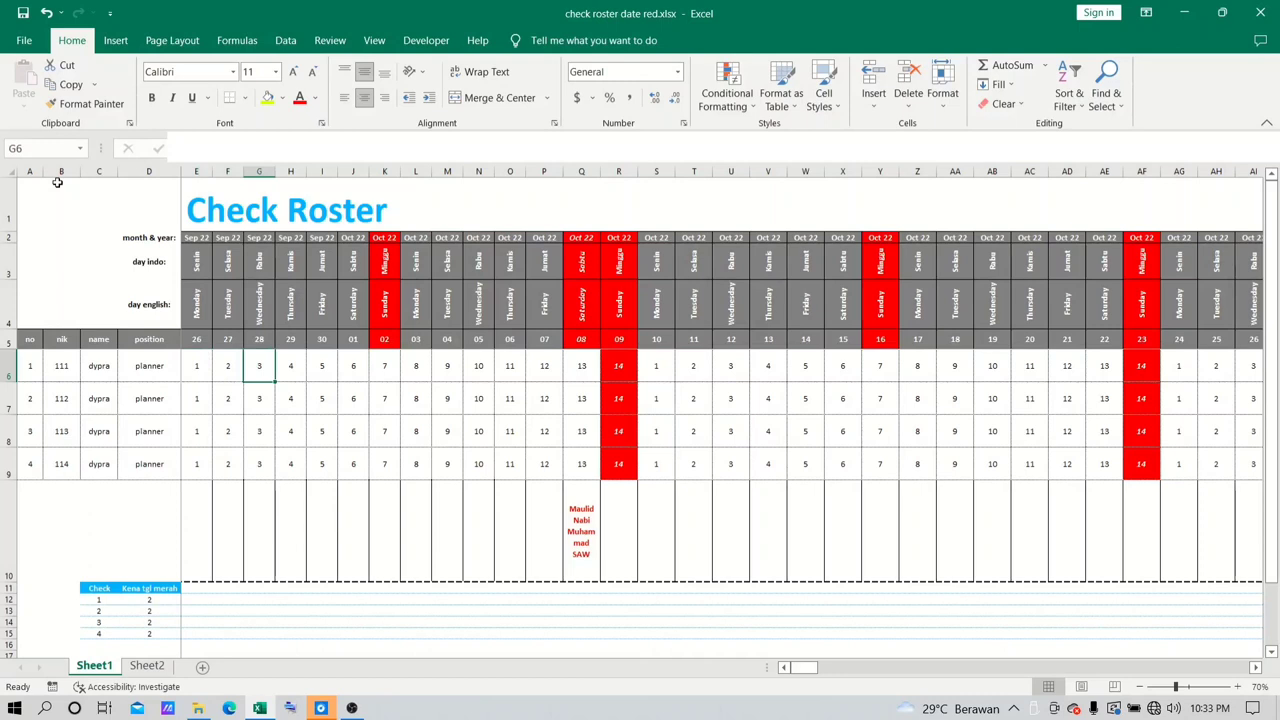
text(14)
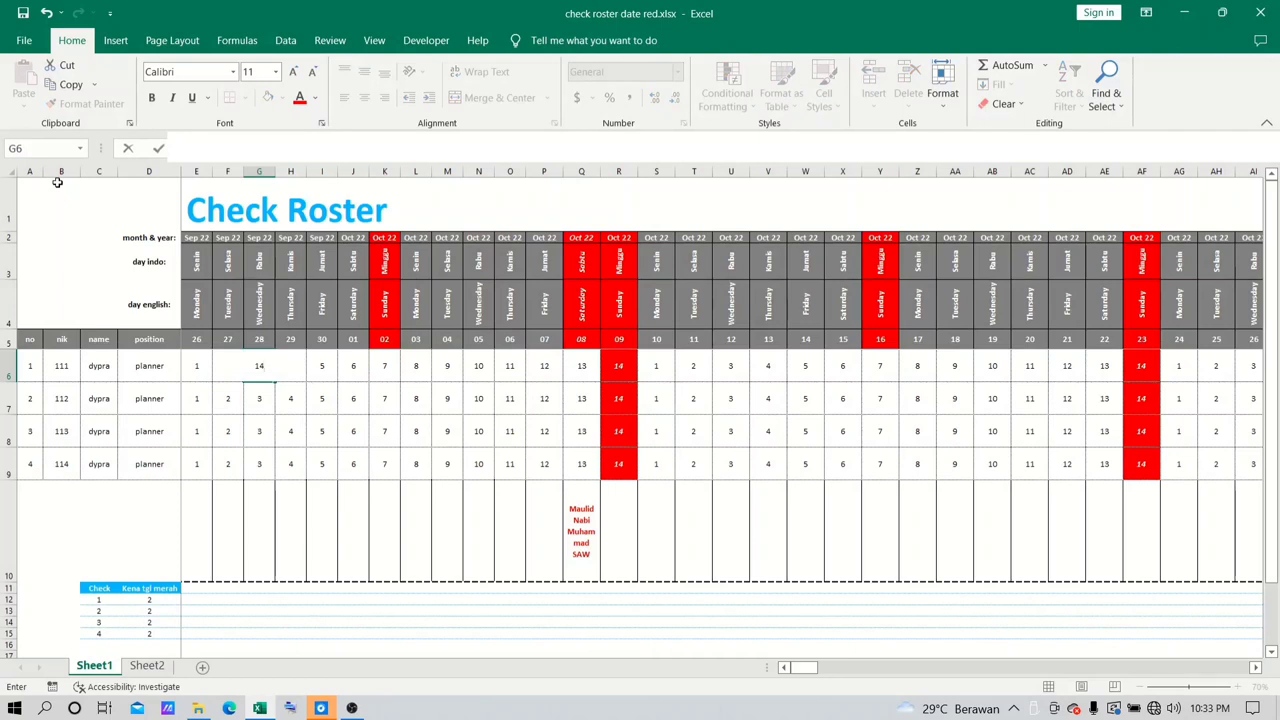
key(Return)
Set the second employee's roster value for 5 October 2022 to 14
key(Right)
key(Right)
key(Right)
key(Right)
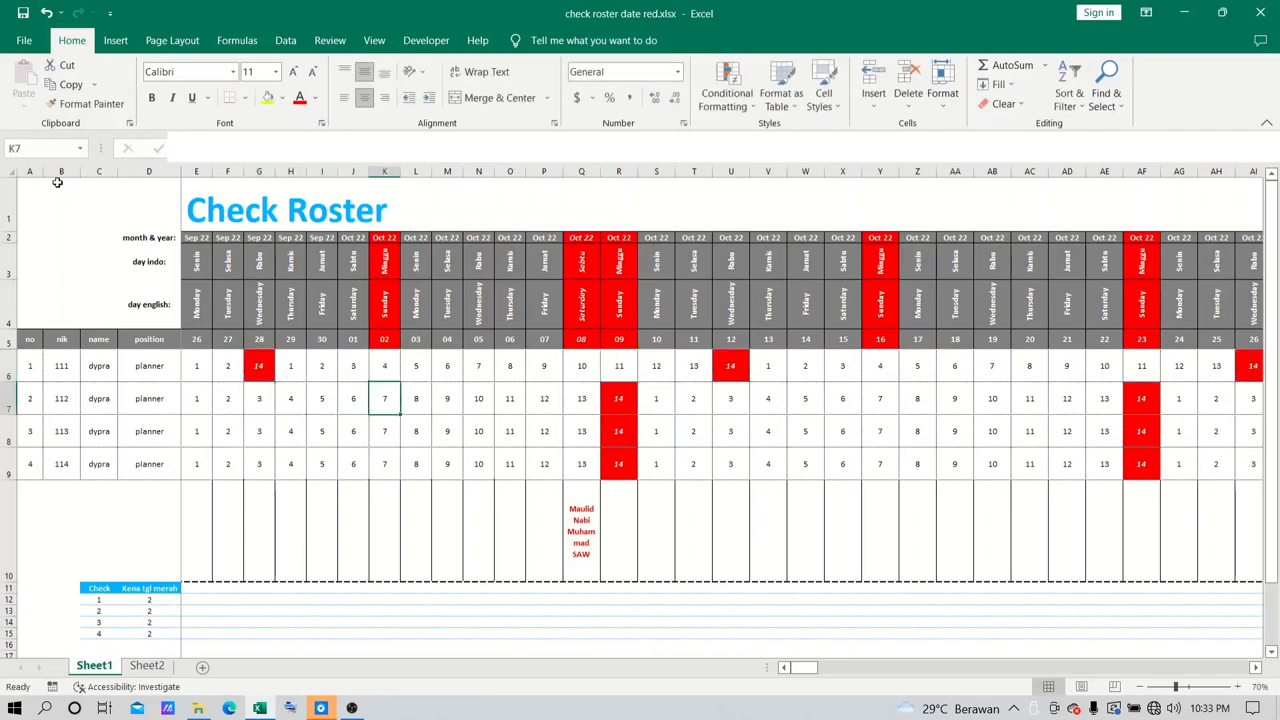
key(Right)
key(Right)
key(Right)
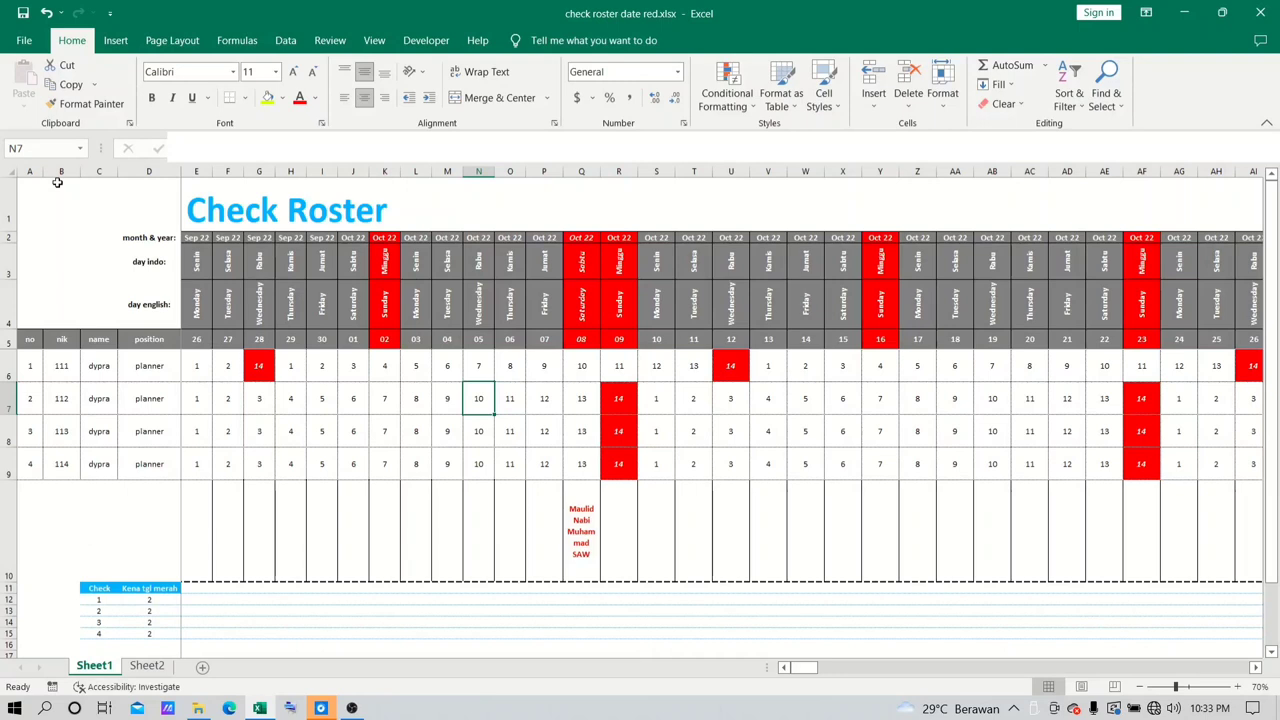
text(14)
key(Return)
Set the third employee's roster value for 29 September 2022 to 29
key(Left)
key(Left)
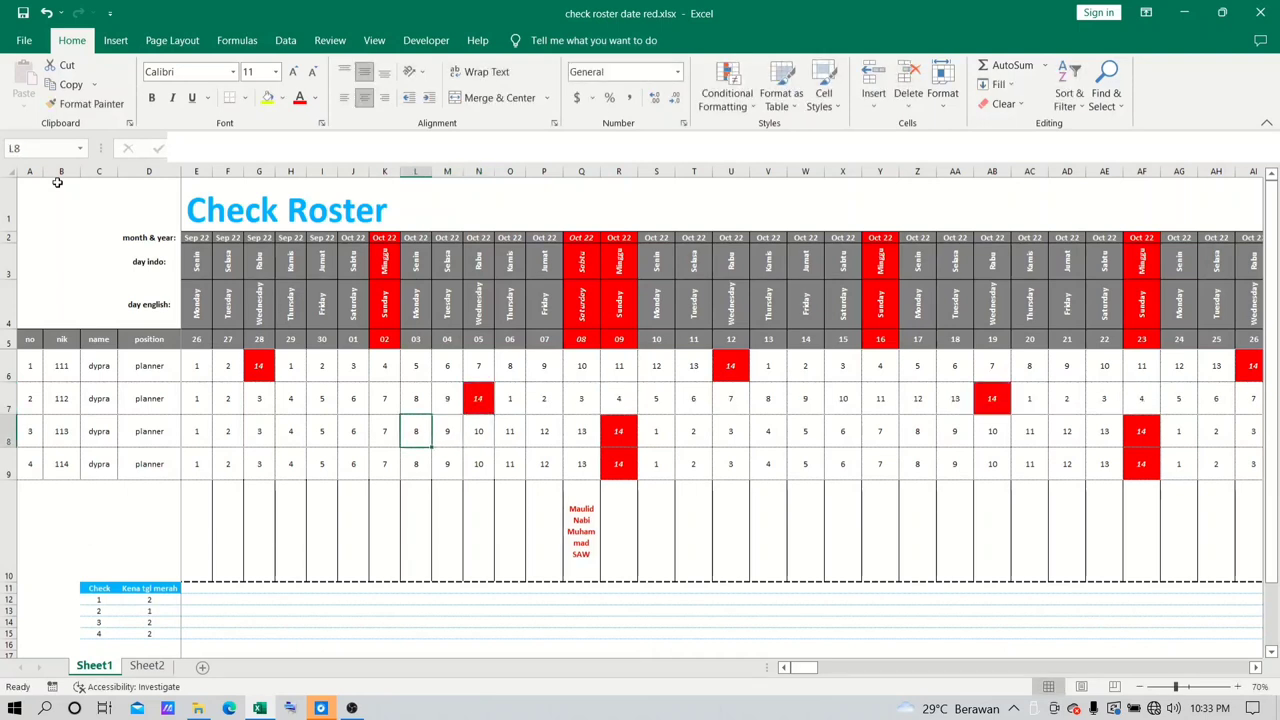
key(Left)
key(Left)
key(Left)
key(Left)
key(Right)
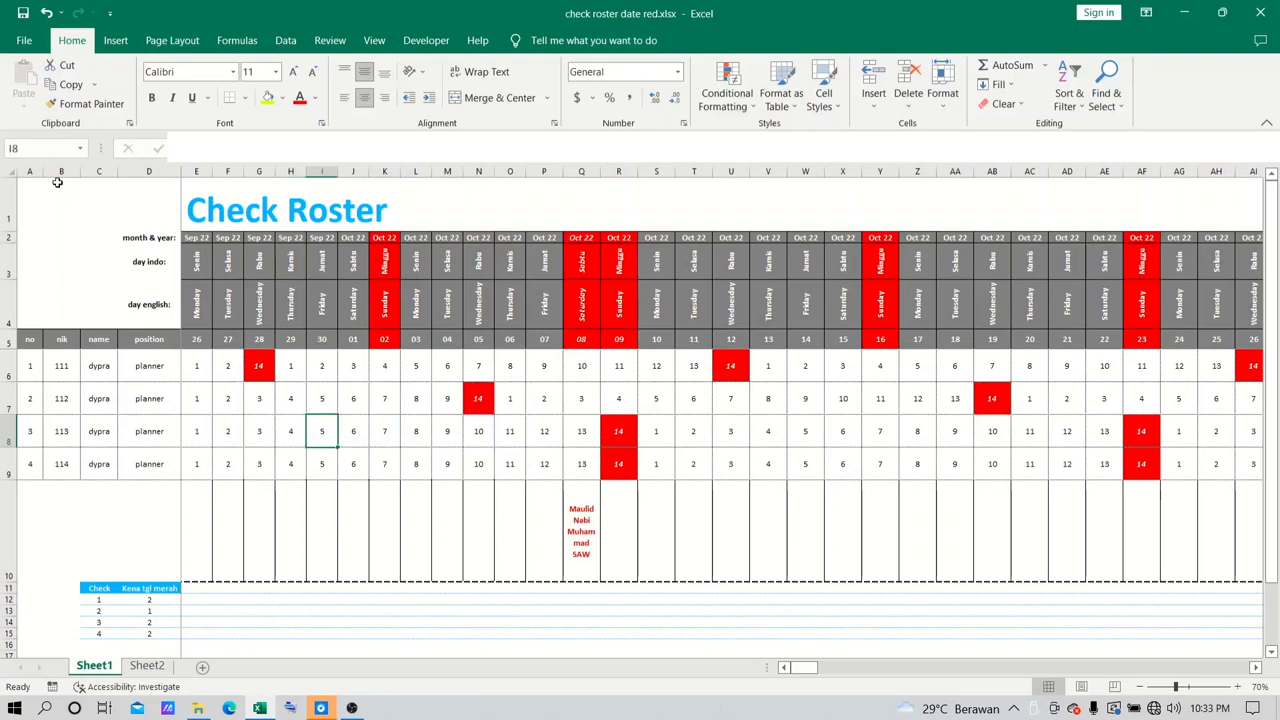
key(Left)
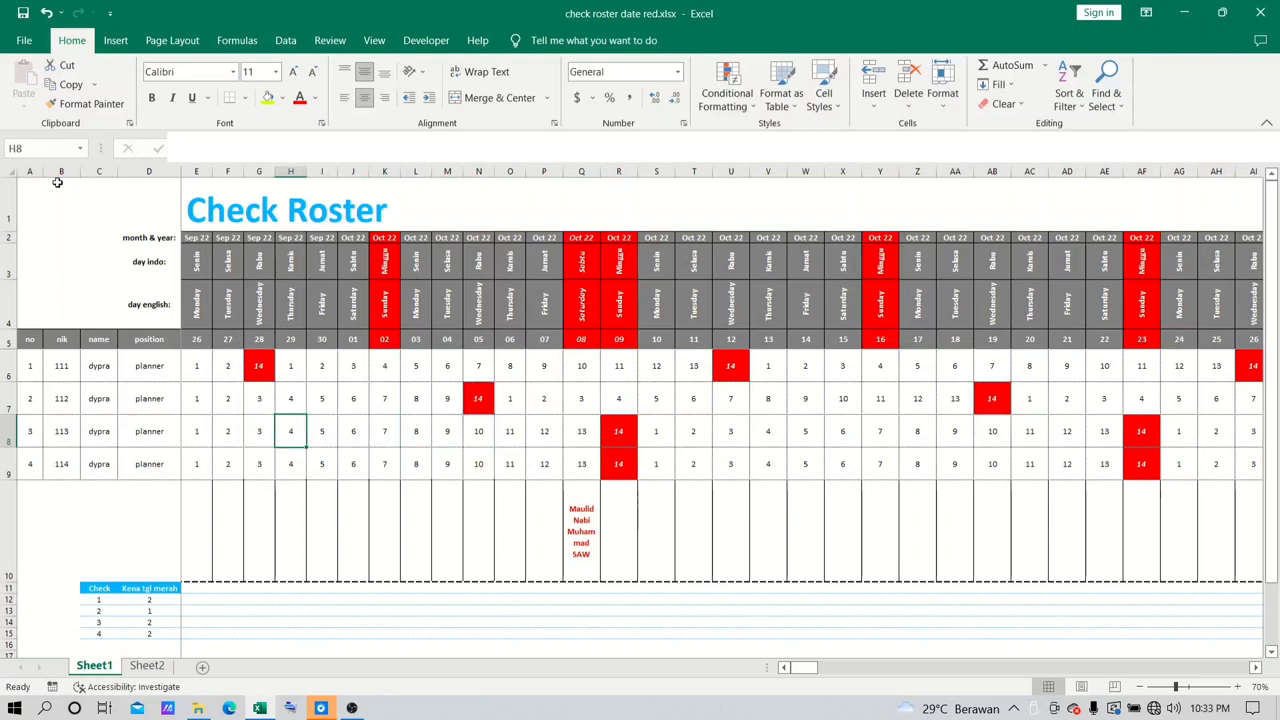
text(29)
key(Return)
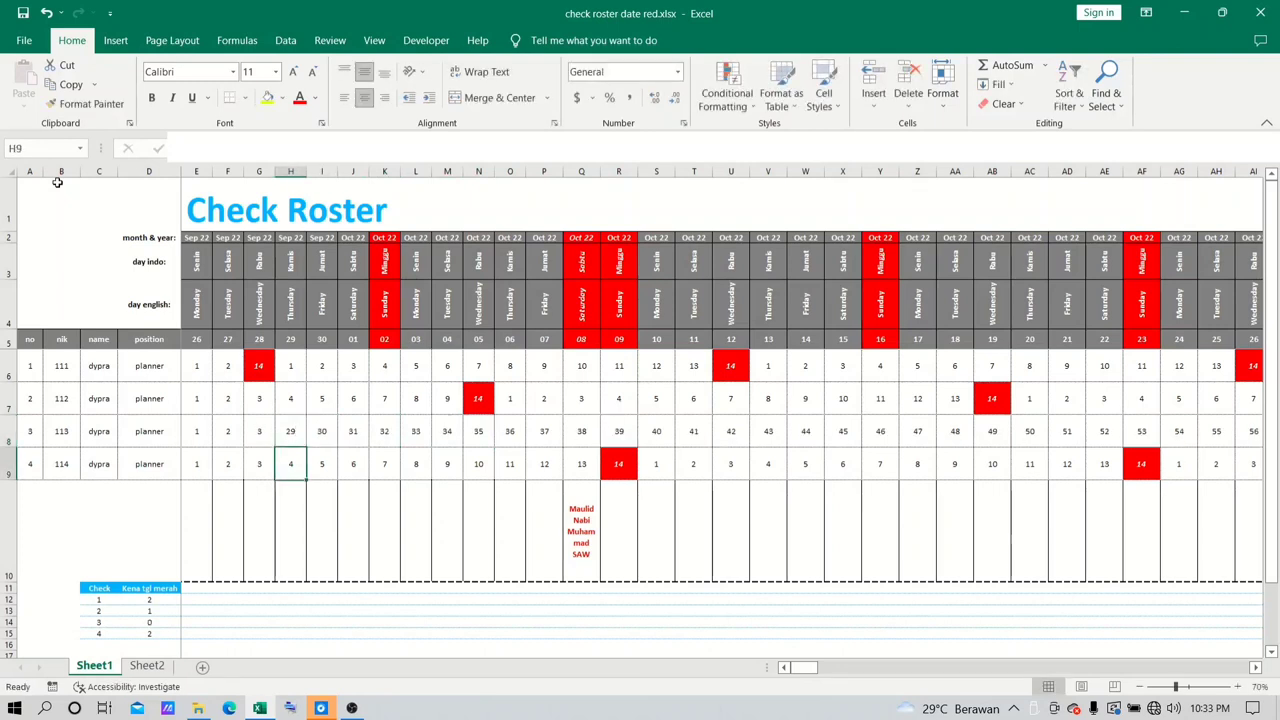
Set the fourth employee's roster value for 6 October 2022 to 6
key(Right)
key(Right)
key(Right)
key(Right)
key(Right)
key(Right)
key(Right)
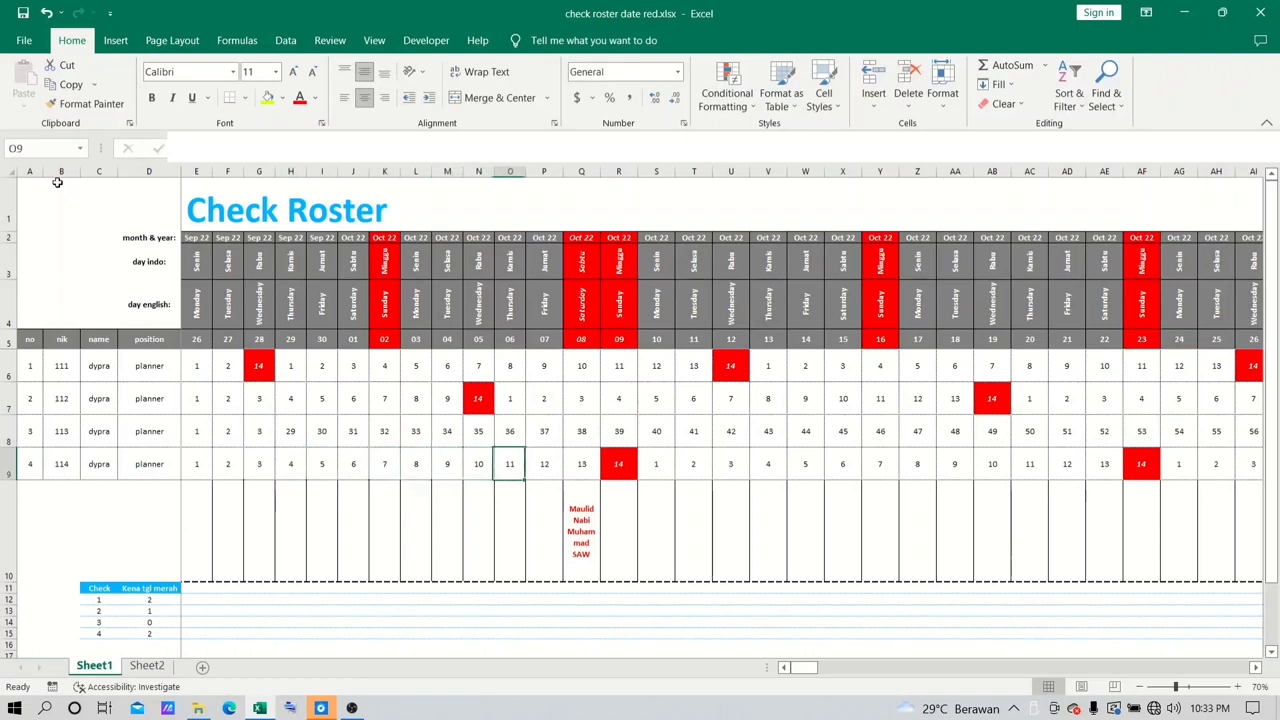
text(6)
key(ctrl+Return)
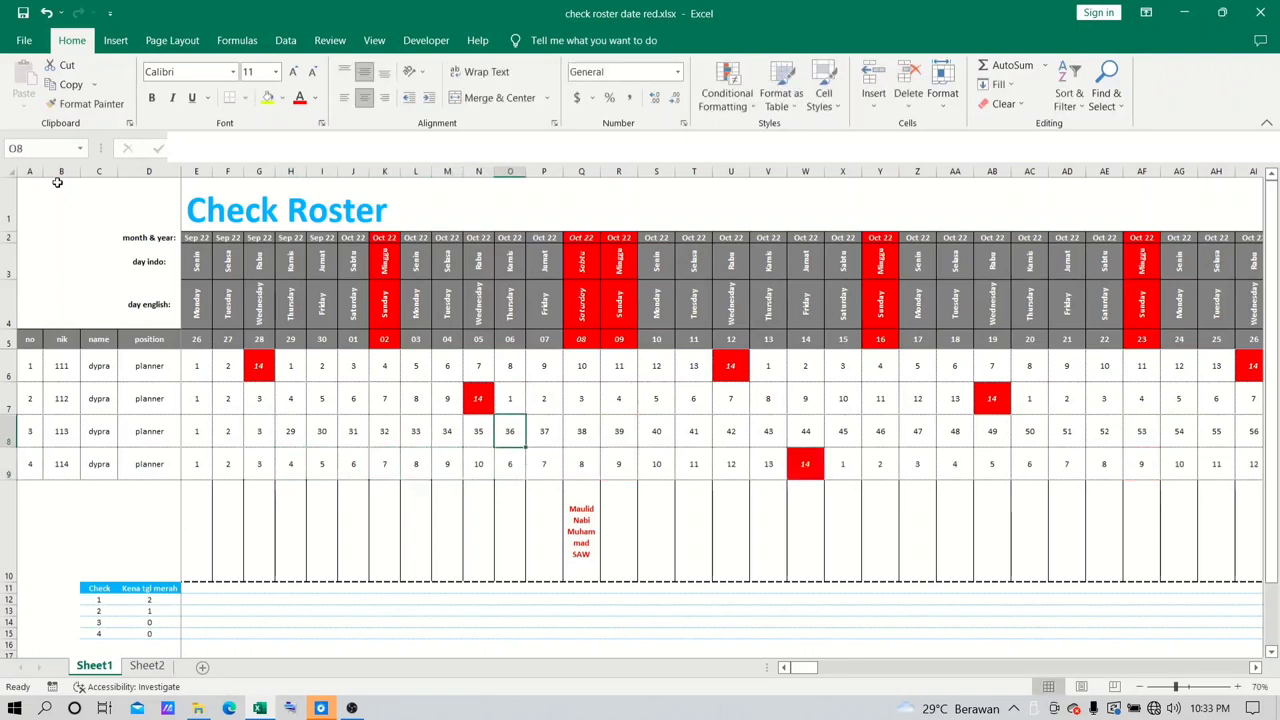
Look across the third employee's row from October into December 2022 to review the recalculated day numbers
key(Up)
key(Right)
key(Right)
key(Right)
key(Right)
key(Right)
key(Right)
key(Right)
key(Right)
key(Right)
key(Right)
key(Right)
key(Right)
key(Right)
key(Right)
key(Right)
key(Right)
key(Right)
key(Right)
key(Right)
key(Right)
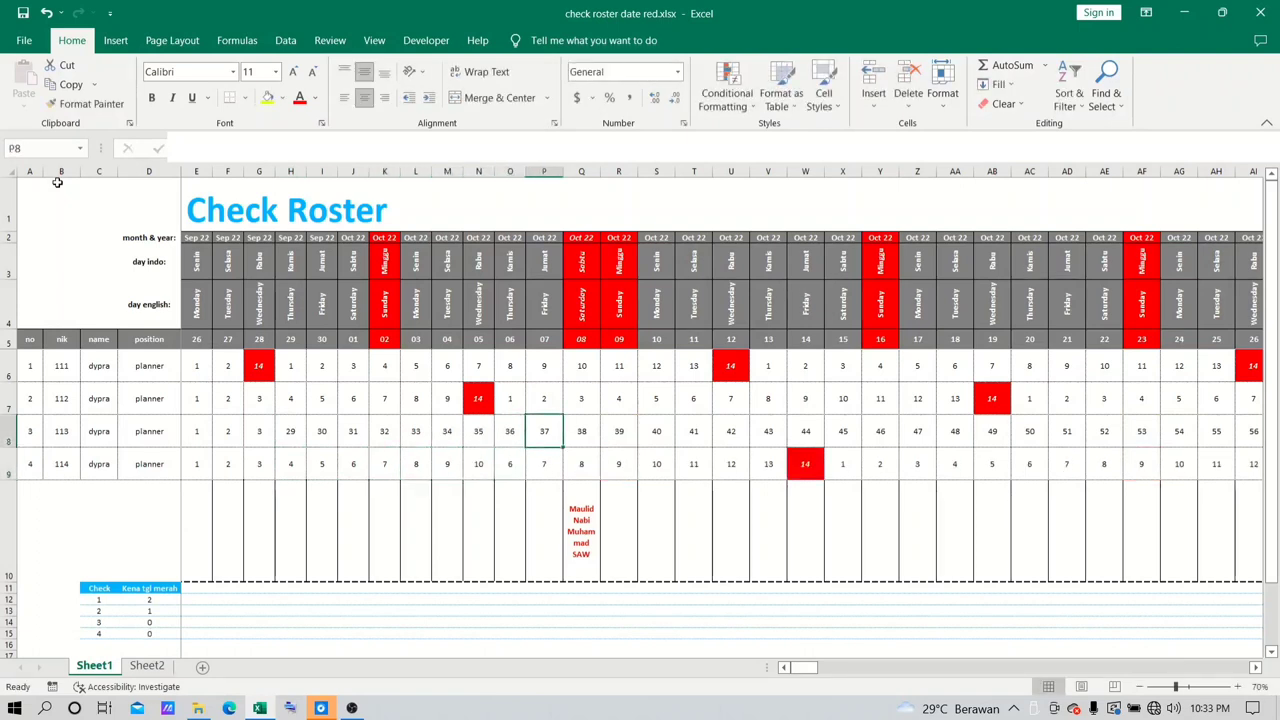
key(Right)
key(Right)
key(Right)
key(Right)
key(Right)
key(Right)
key(Right)
key(Right)
key(Right)
key(Right)
key(Right)
key(Right)
key(Right)
key(Right)
key(Right)
key(Right)
key(Right)
key(Right)
key(Right)
key(Right)
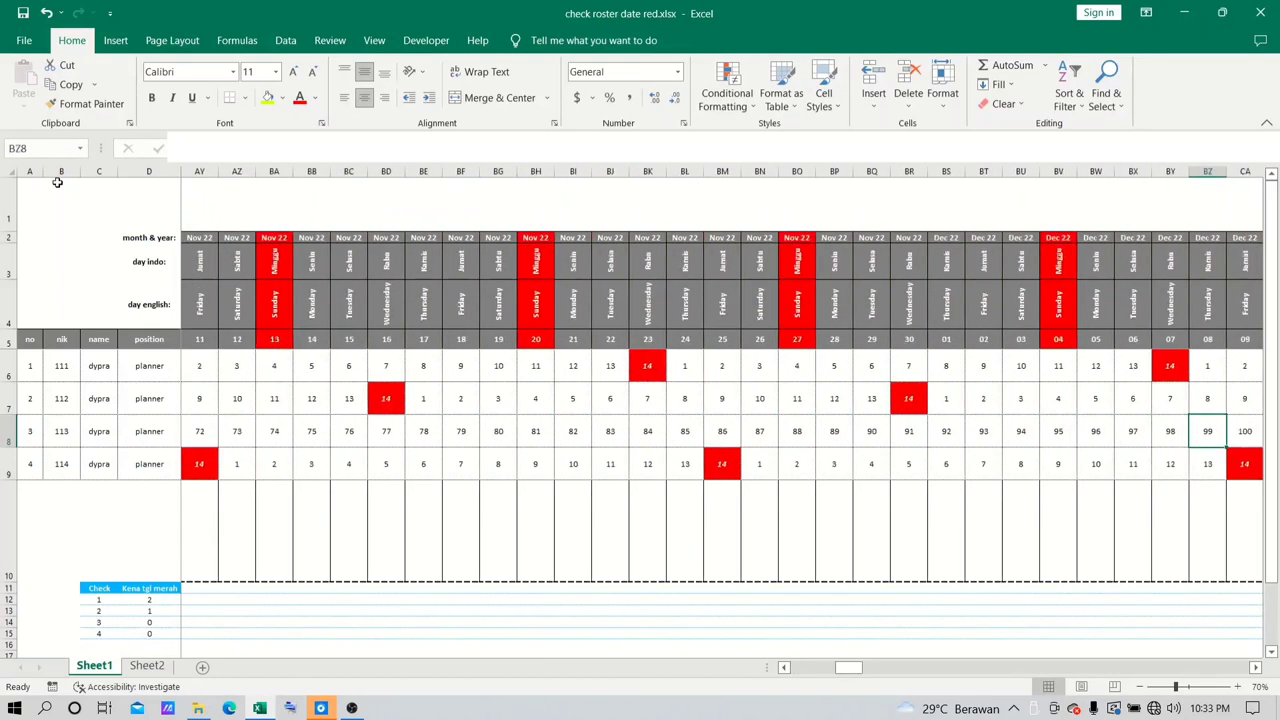
Examine the end of the third employee's row, where the roster finishes in December 2023
key(Home)
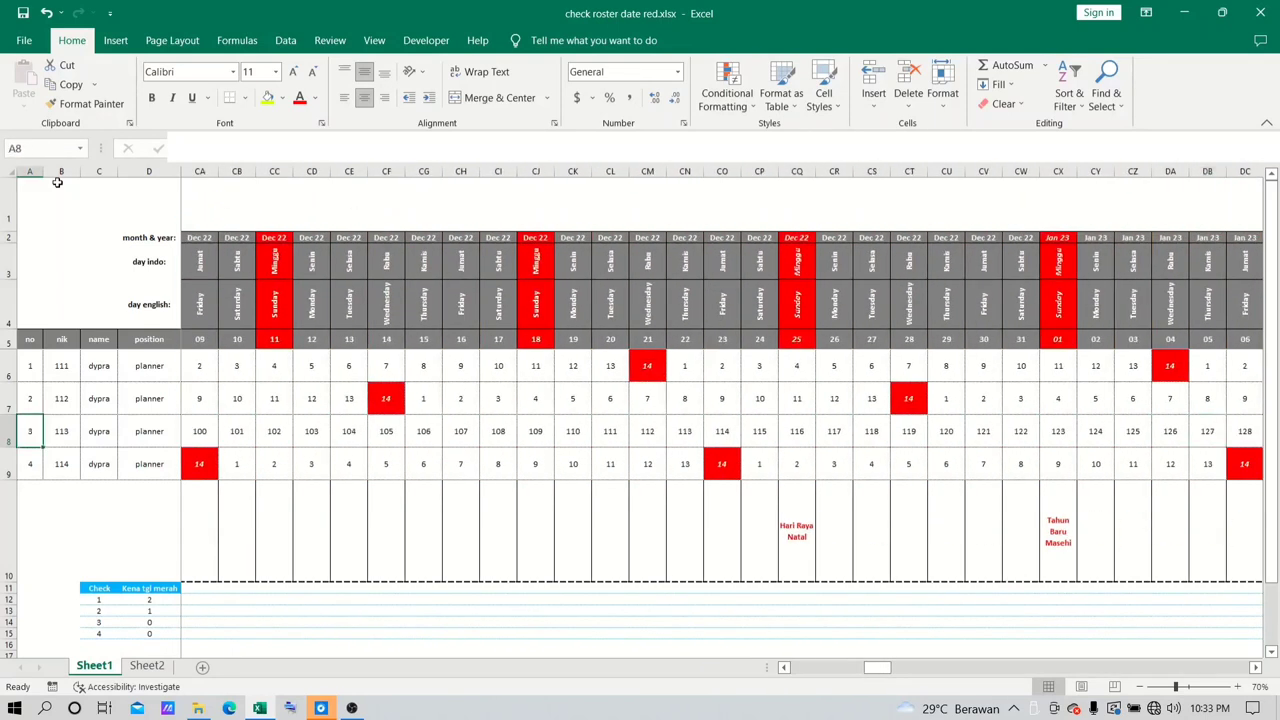
key(Right)
key(Right)
key(ctrl+Right)
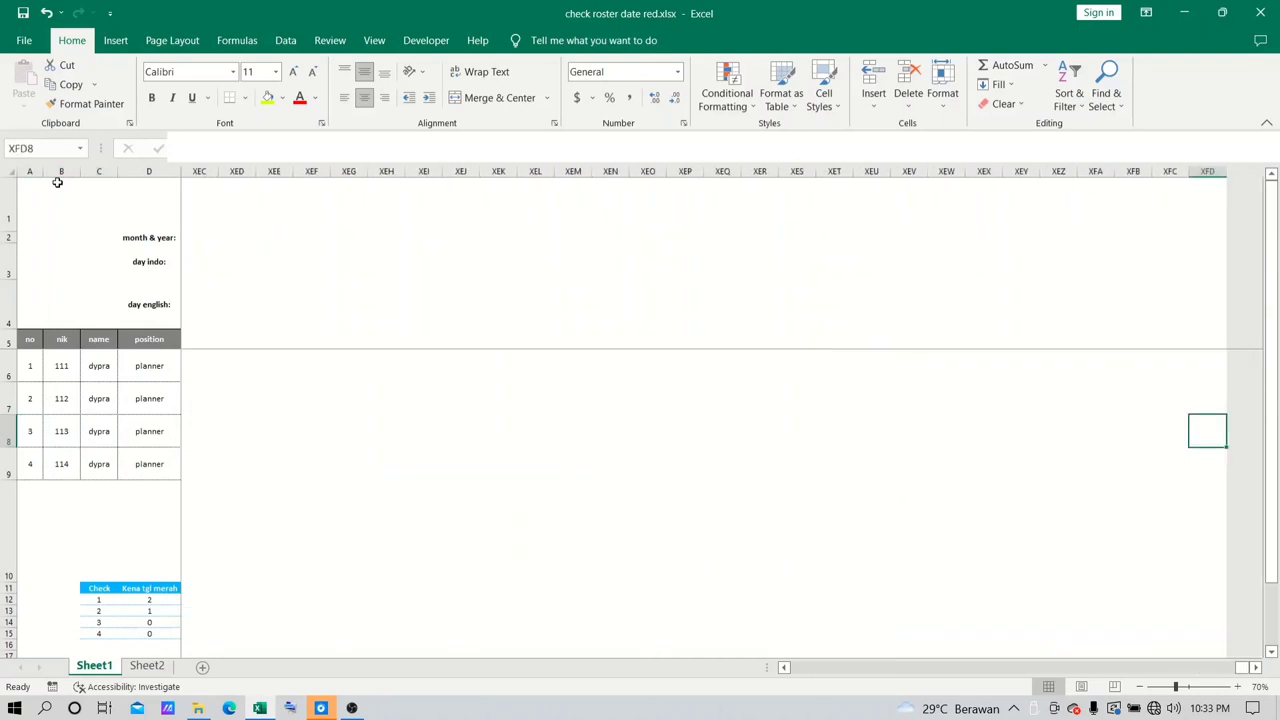
key(Right)
key(Right)
key(Right)
key(Right)
key(Right)
key(Right)
key(Right)
key(Right)
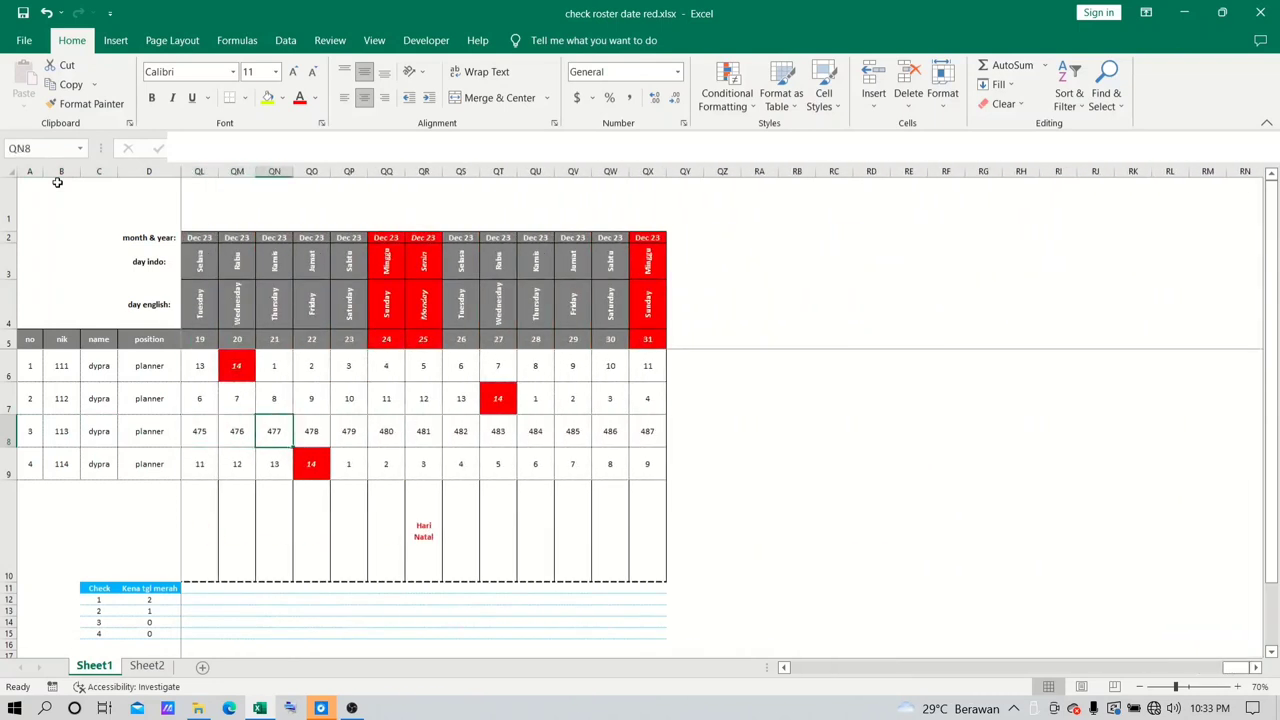
Return to the start of the roster and examine the third employee's day numbers around late September and early October 2022
key(Up)
key(Home)
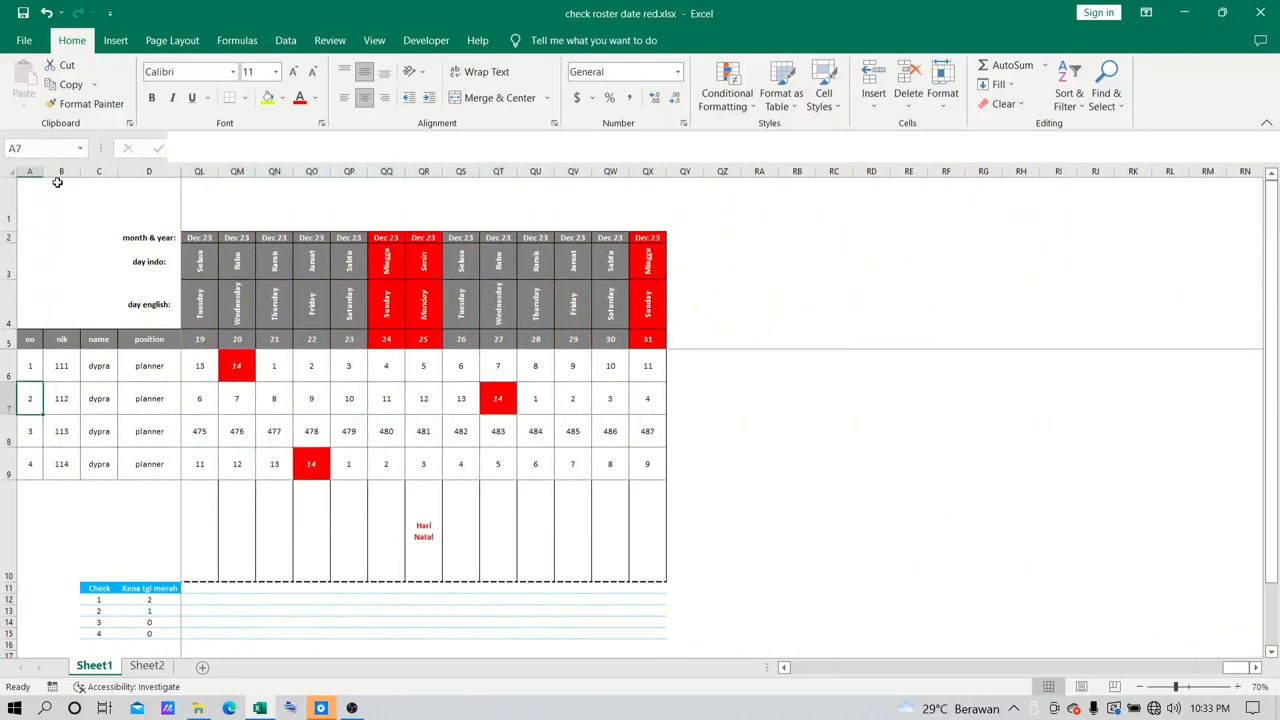
key(Right)
key(Right)
key(Right)
key(Right)
key(Down)
key(Right)
key(Right)
key(Right)
key(Right)
key(Right)
key(Right)
key(Right)
key(Right)
key(Right)
key(Right)
key(Right)
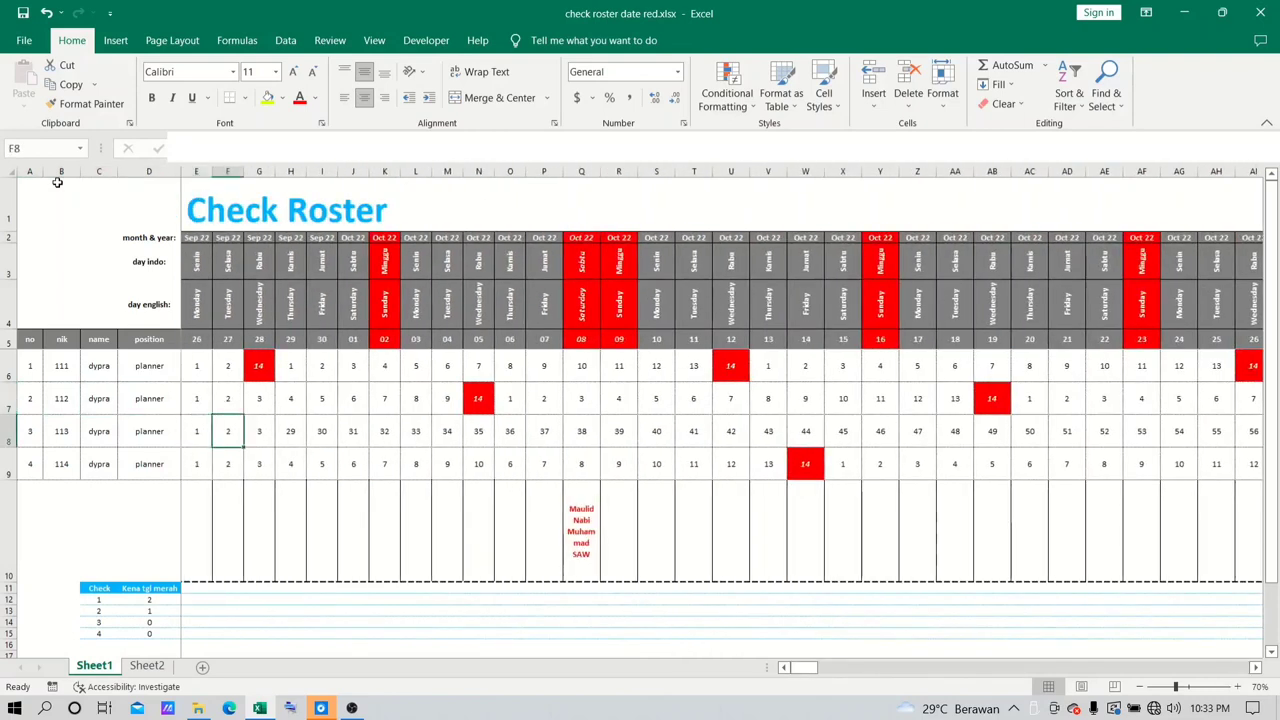
key(Left)
key(Left)
key(Left)
key(Left)
key(Left)
key(Left)
key(Left)
key(Left)
key(Left)
key(Left)
key(Left)
key(Left)
key(Left)
key(Left)
key(Left)
key(Right)
key(Right)
key(Right)
key(Right)
key(Right)
key(Right)
key(Right)
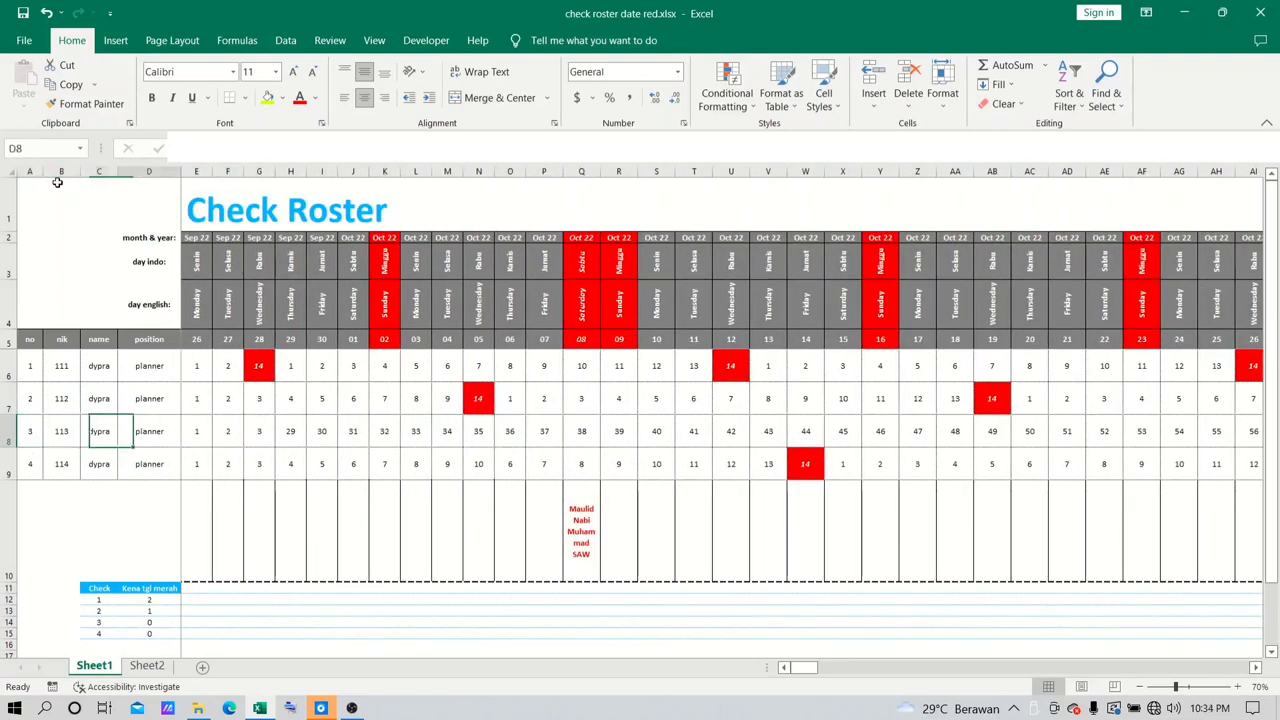
key(Right)
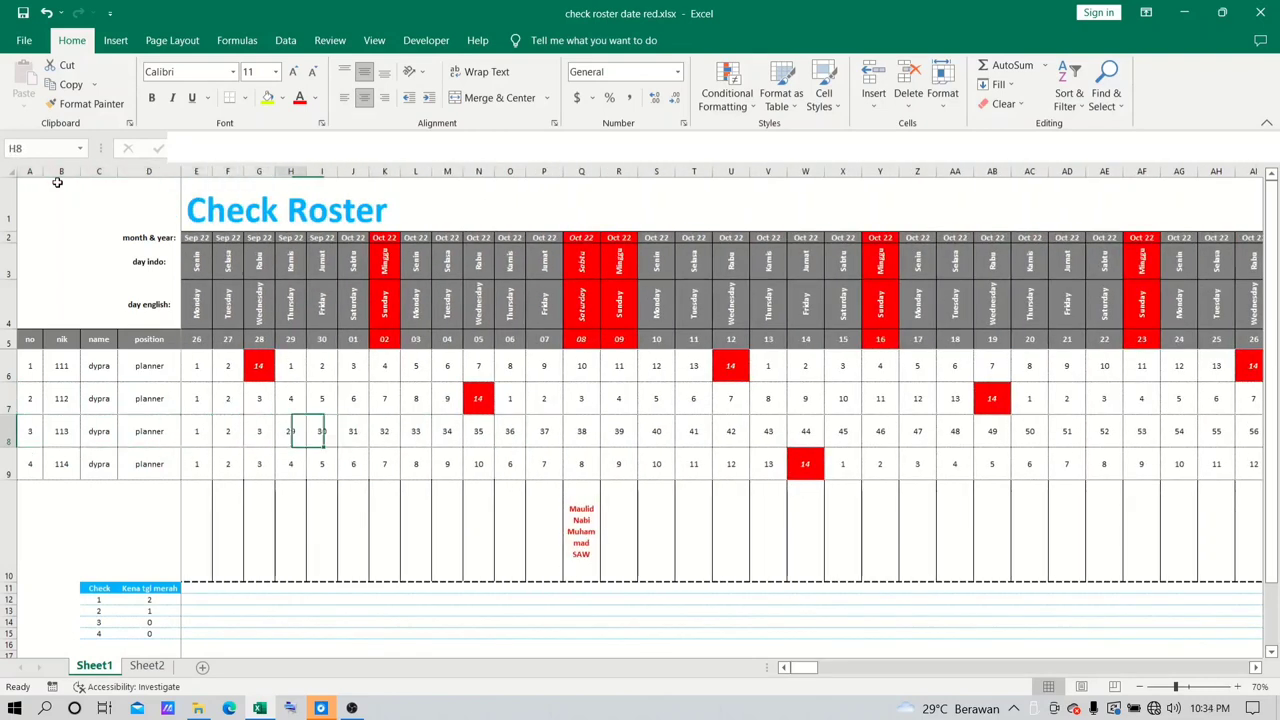
key(Left)
key(Left)
key(Left)
key(Left)
key(Left)
key(Left)
key(Left)
key(Right)
key(Right)
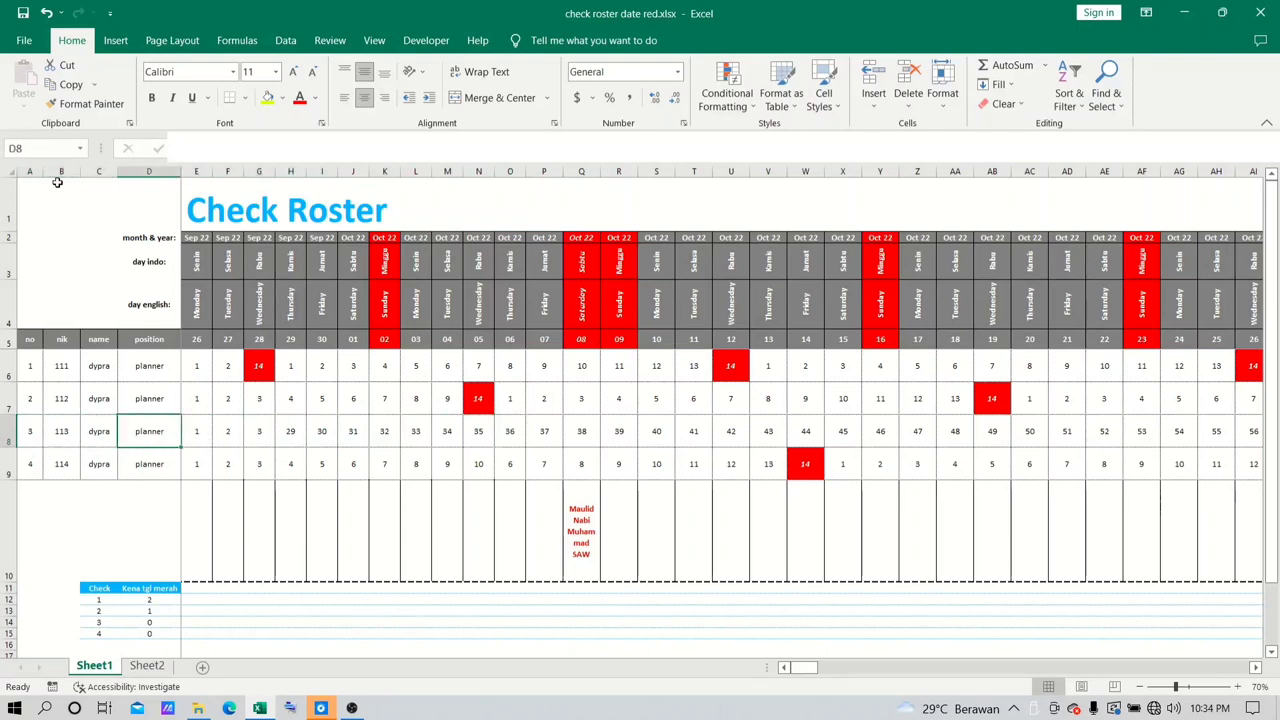
Undo the last roster changes for the fourth employee on 6 October 2022 and the third employee on 29 September 2022
key(Right)
key(Right)
key(Right)
key(Right)
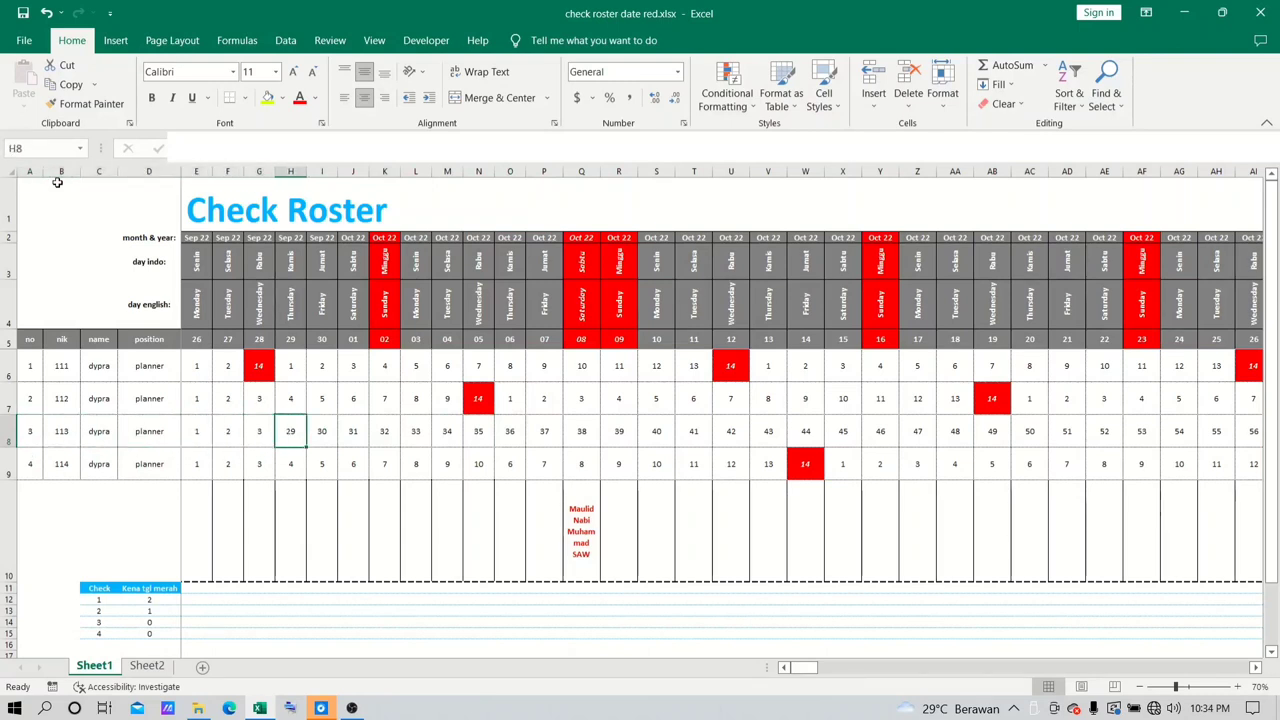
key(ctrl+z)
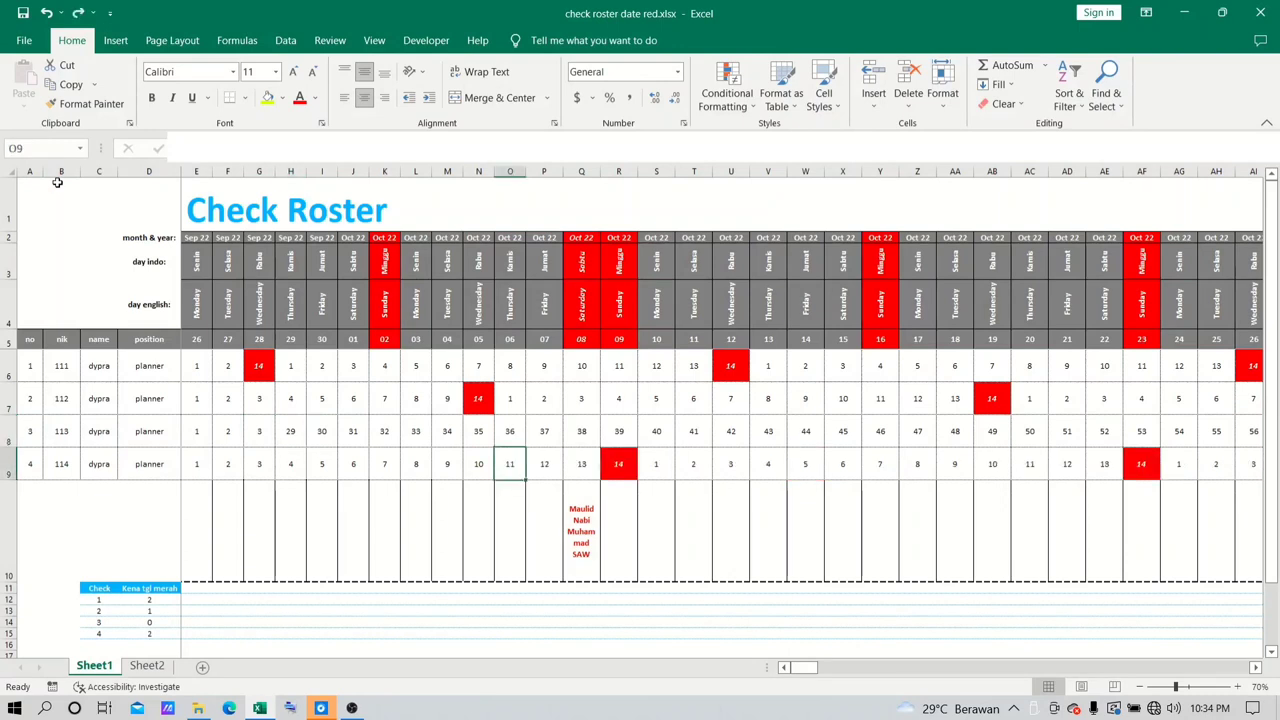
key(ctrl+z)
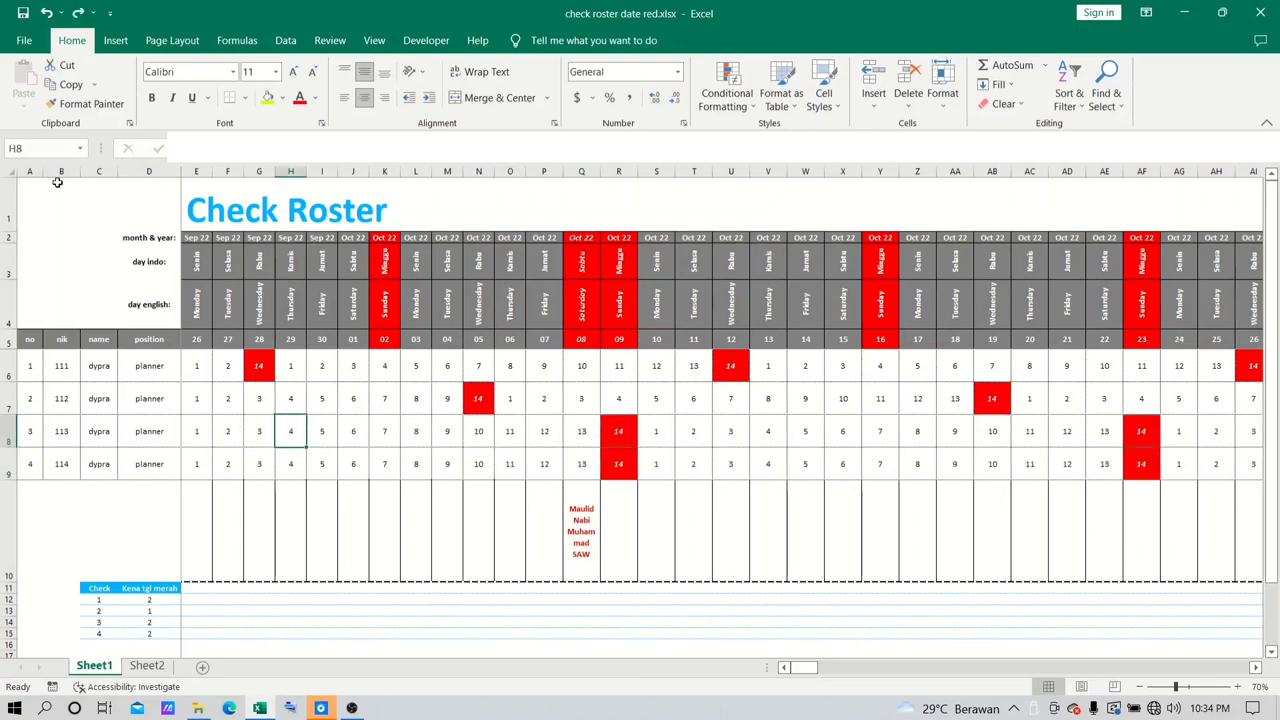
Set the third employee's roster value for 29 September 2022 to 14
key(Right)
key(Right)
key(Right)
key(Right)
key(Right)
key(Right)
key(Right)
key(Left)
key(Left)
key(Left)
key(Left)
key(Left)
key(Left)
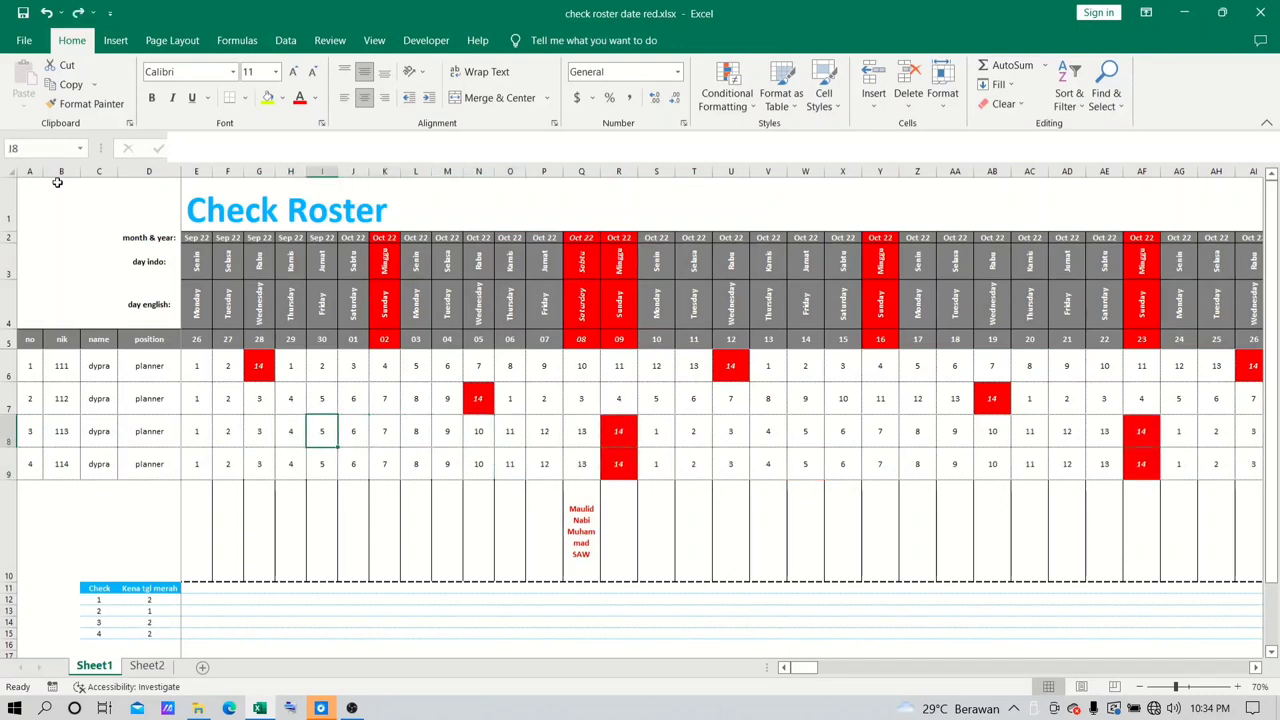
key(Left)
text(14)
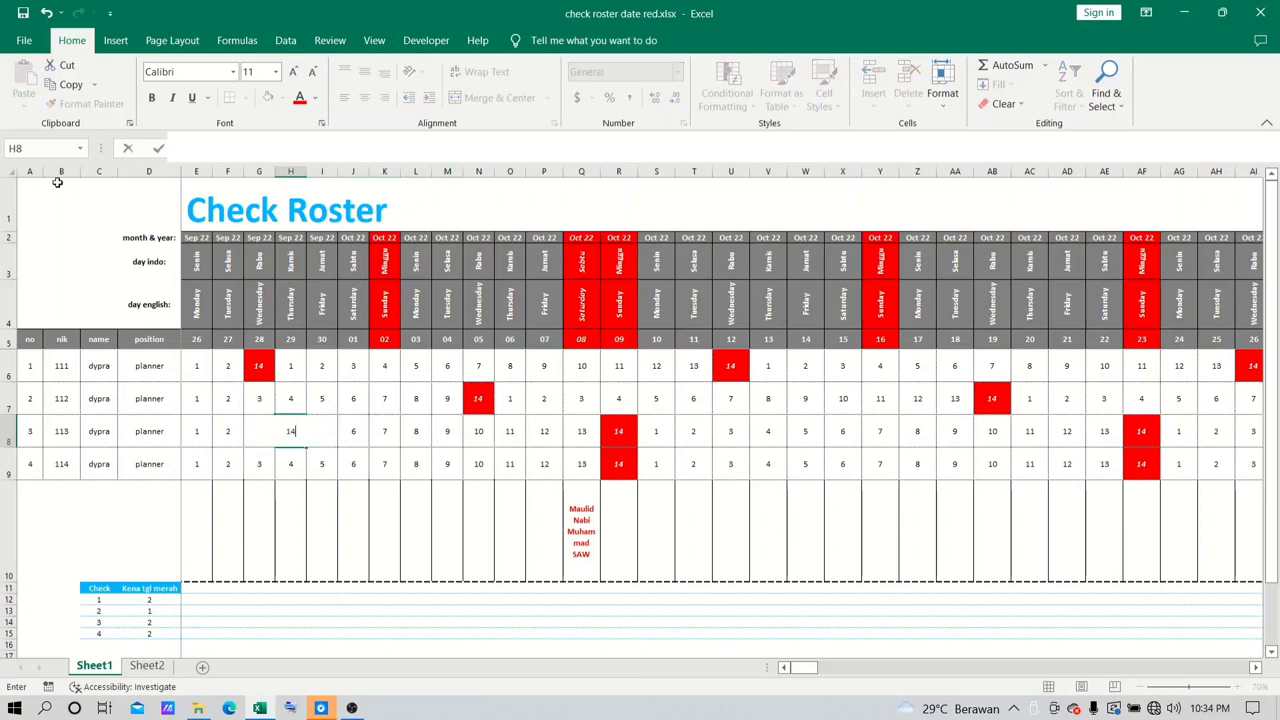
key(Return)
Look along the fourth employee's row through early October 2022 to compare its red cycle day with the other employees
key(Right)
key(Right)
key(Right)
key(Right)
key(Right)
key(Right)
key(Right)
key(Right)
key(Right)
key(Right)
key(Right)
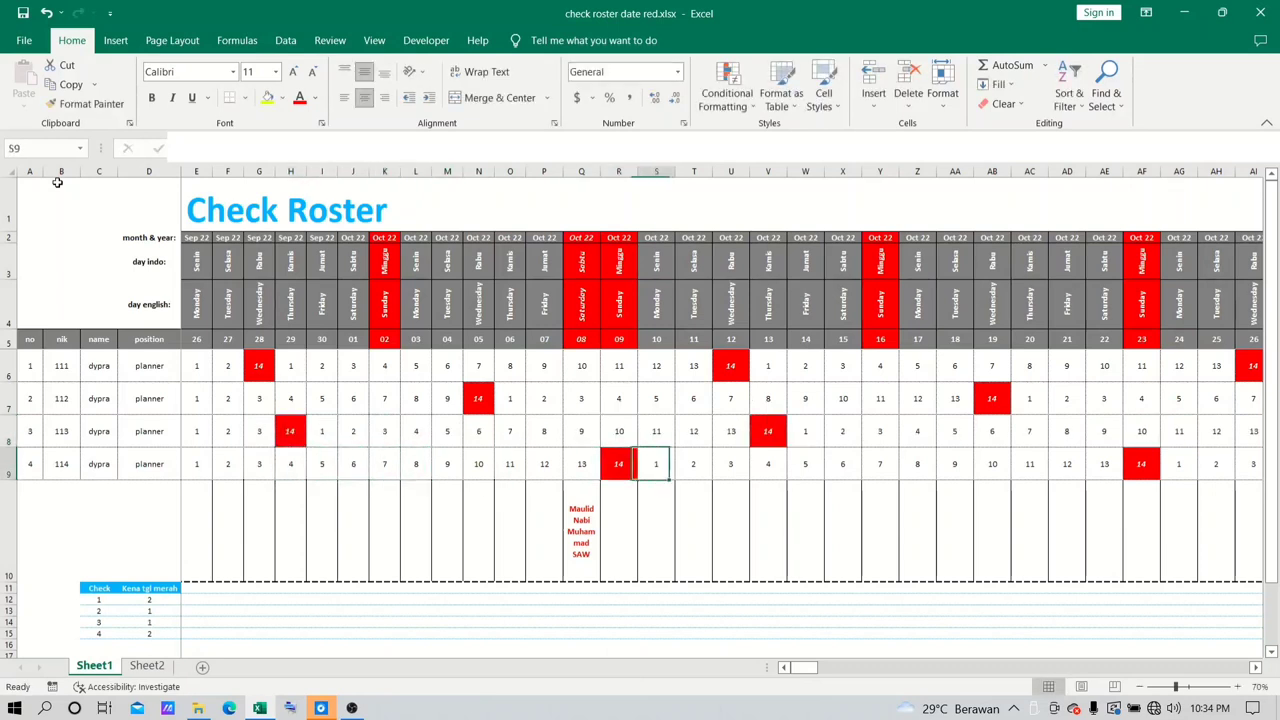
key(Left)
key(Left)
key(Right)
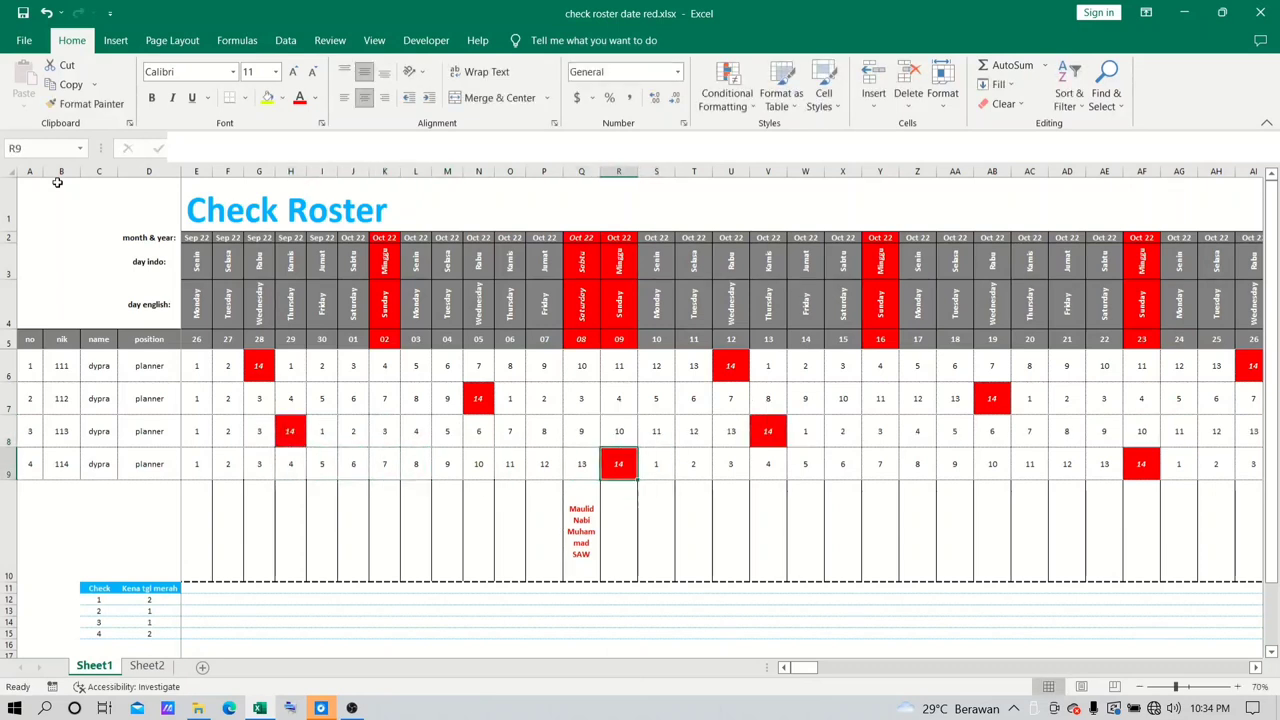
key(Left)
key(Left)
key(Left)
key(Left)
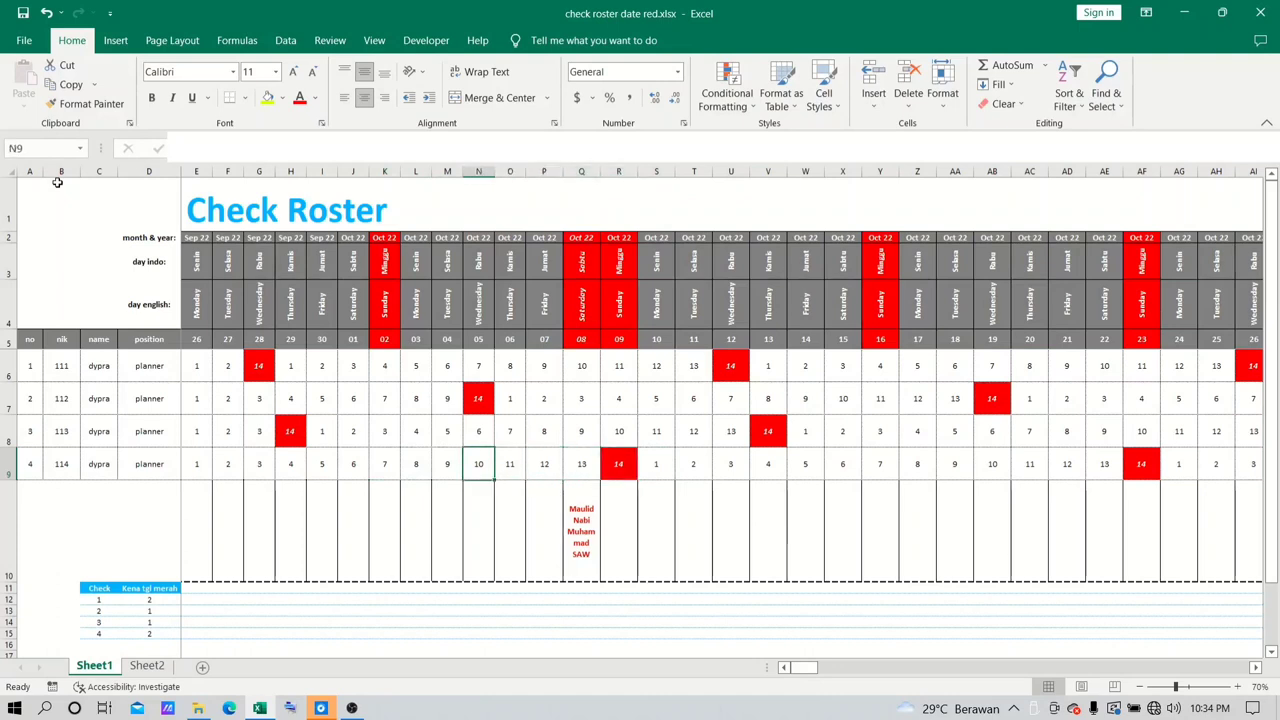
Examine the Check table below the roster, up to the first employee's "Kena tgl merah" count
key(Down)
key(Down)
key(Down)
key(Down)
key(Down)
key(Down)
key(Down)
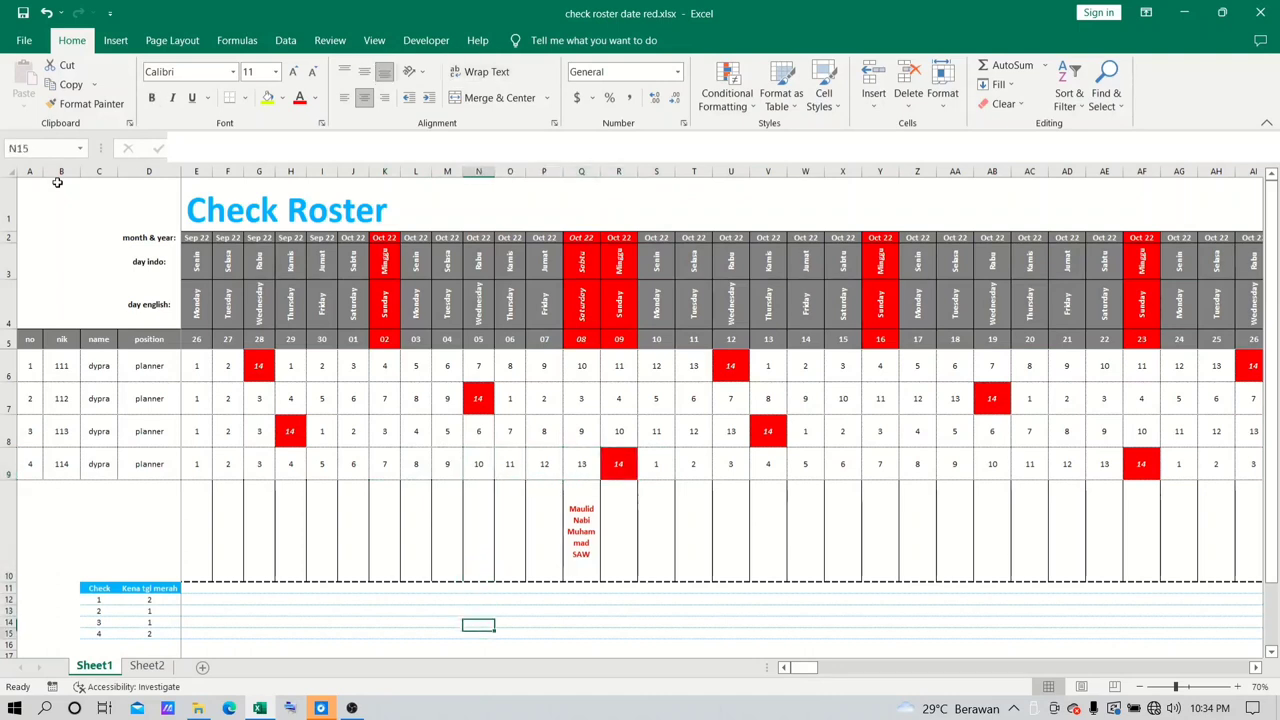
key(Up)
key(Up)
key(Up)
key(Left)
key(Left)
key(Left)
key(Left)
key(Left)
key(Left)
key(Left)
key(Left)
key(Left)
key(Left)
key(Left)
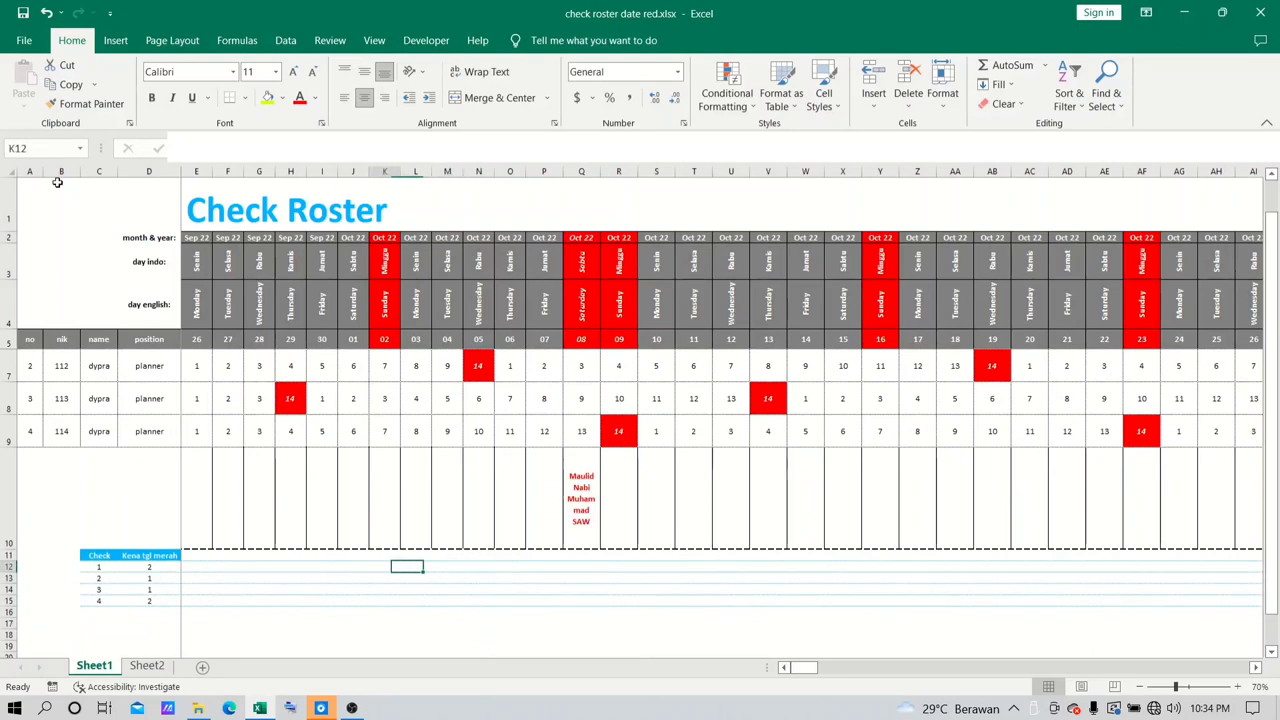
key(Up)
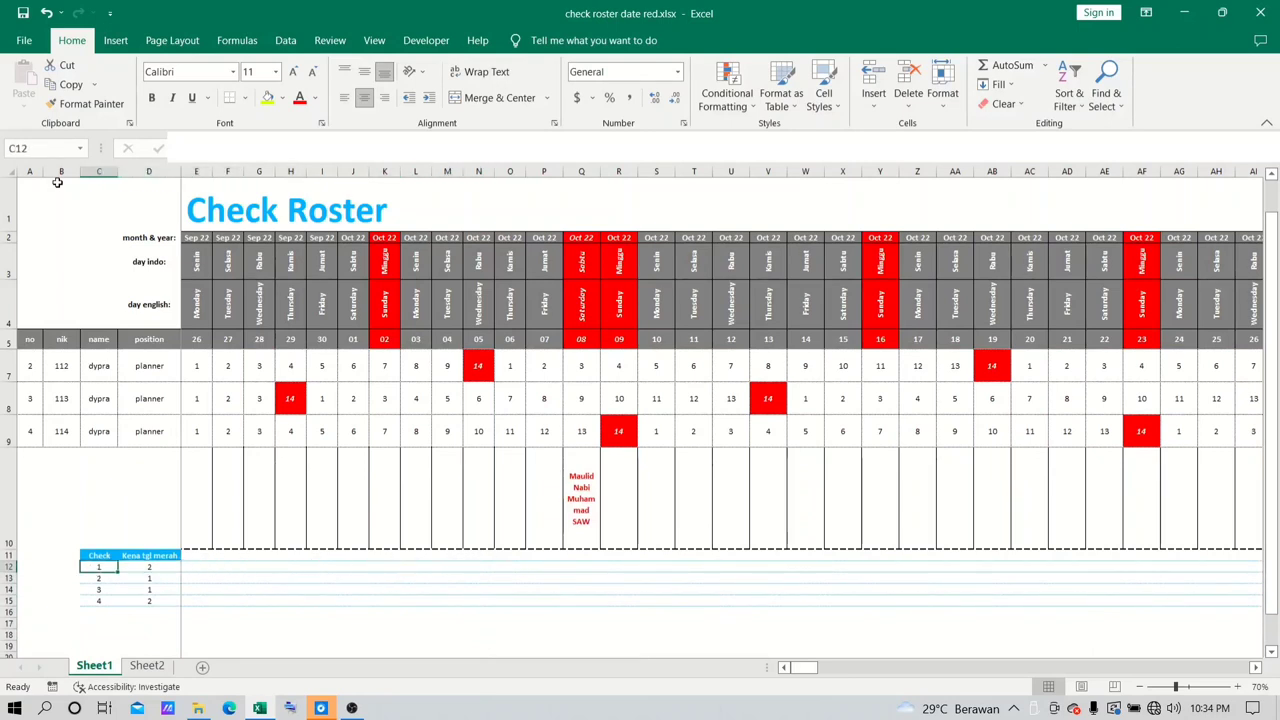
key(Up)
key(Up)
key(Down)
key(Down)
key(Right)
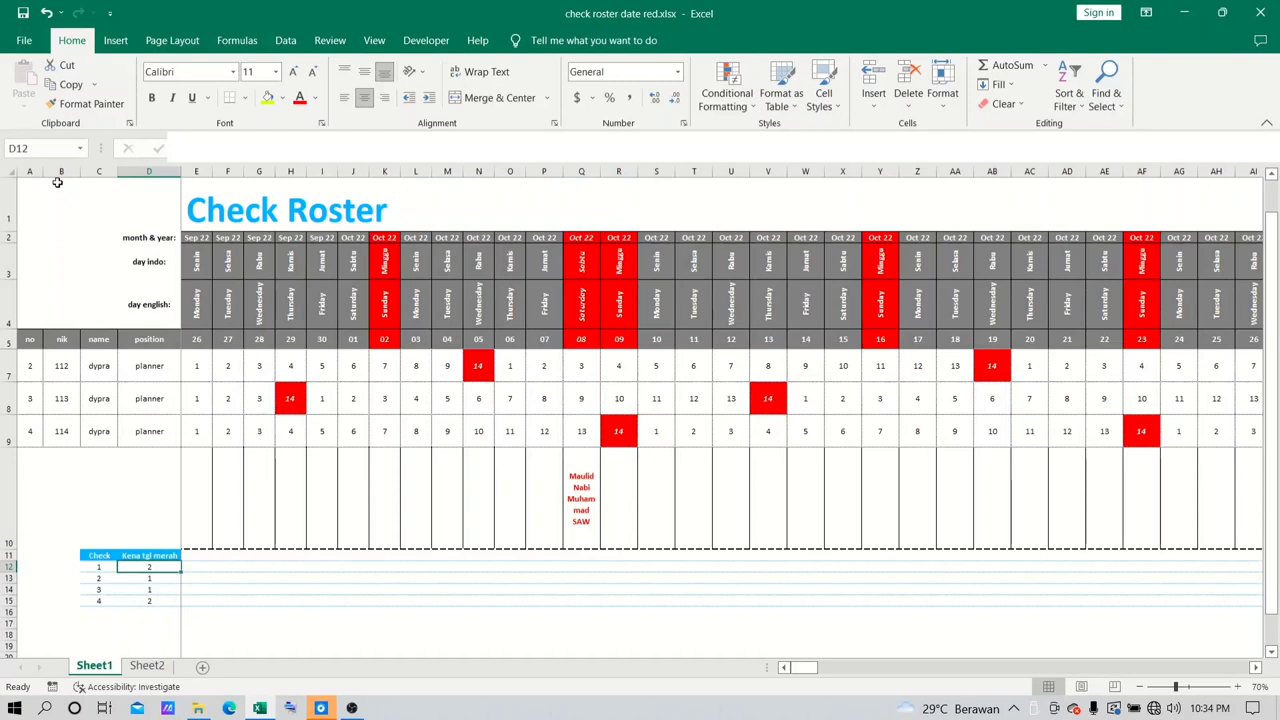
Look along the first employee's Check row from late September 2022 to the Tahun Baru Islam date, 19 July 2023, for red-date marks
key(Right)
key(Right)
key(Right)
key(Right)
key(Right)
key(Right)
key(Right)
key(Right)
key(Right)
key(Right)
key(Right)
key(Right)
key(Right)
key(Right)
key(Right)
key(Right)
key(Right)
key(Right)
key(Right)
key(Right)
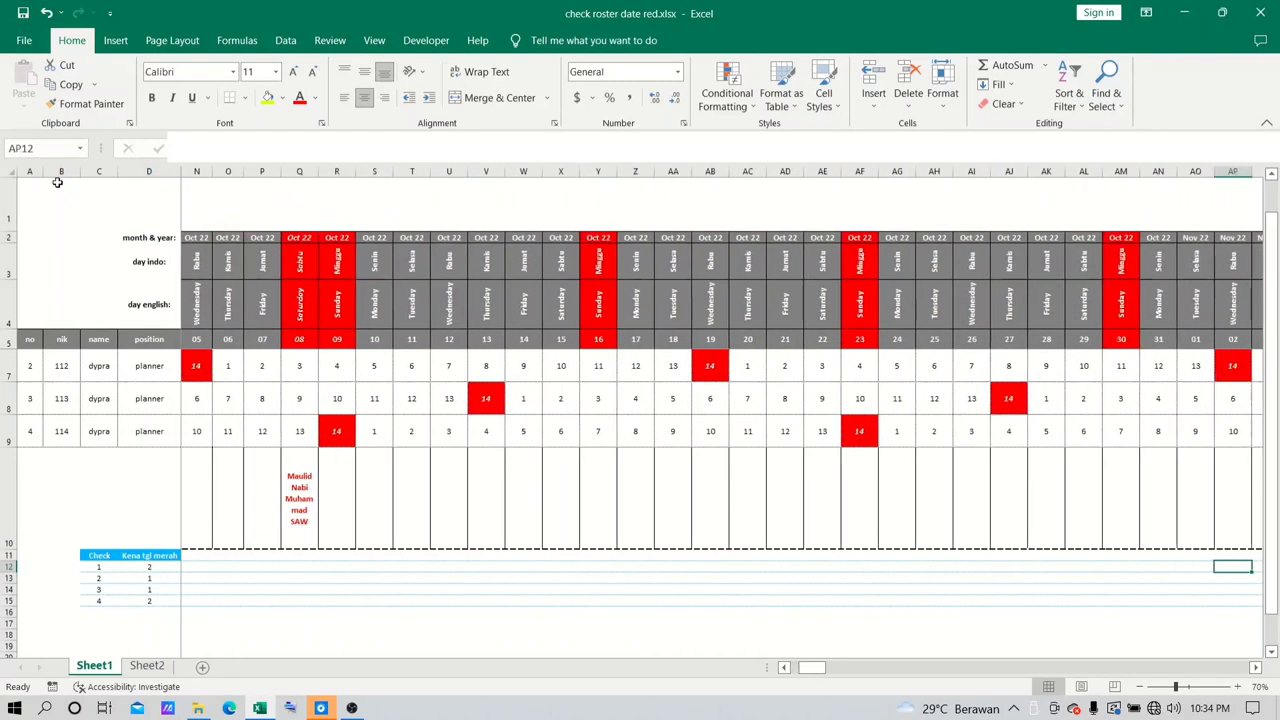
key(Right)
key(Right)
key(Right)
key(Right)
key(Right)
key(Right)
key(Right)
key(Right)
key(Right)
key(Right)
key(Right)
key(Right)
key(Right)
key(Right)
key(Right)
key(Right)
key(Right)
key(Right)
key(Right)
key(Right)
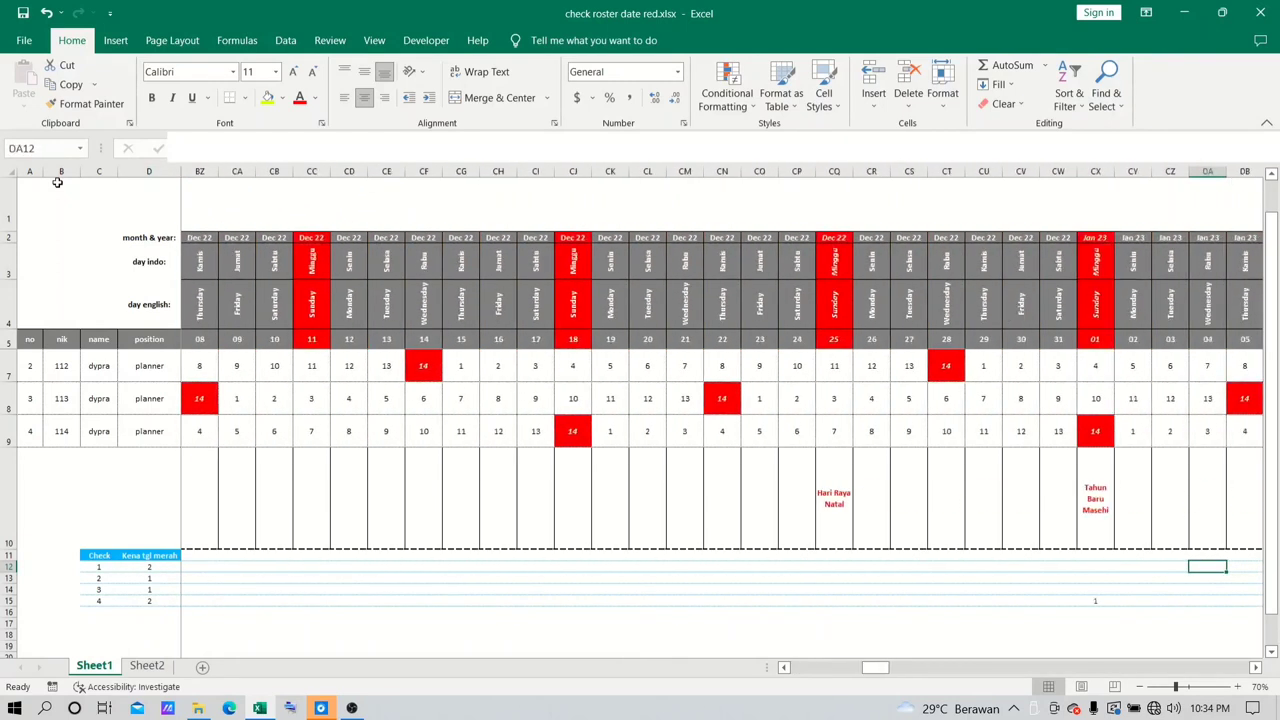
key(Right)
key(Right)
key(Right)
key(Right)
key(Right)
key(Right)
key(Right)
key(Right)
key(Right)
key(Right)
key(Right)
key(Right)
key(Right)
key(Right)
key(Right)
key(Right)
key(Right)
key(Right)
key(Right)
key(Right)
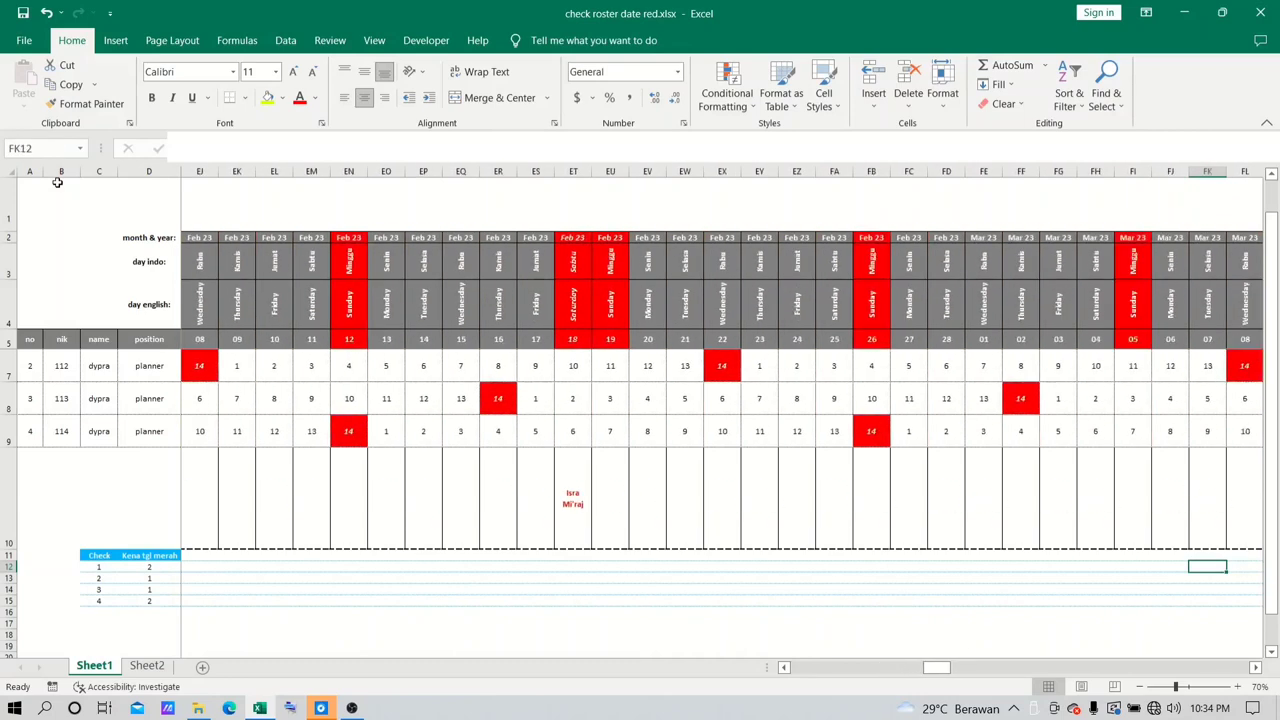
key(Right)
key(Right)
key(Right)
key(Right)
key(Right)
key(Right)
key(Right)
key(Right)
key(Right)
key(Right)
key(Right)
key(Right)
key(Right)
key(Right)
key(Right)
key(Right)
key(Right)
key(Right)
key(Right)
key(Right)
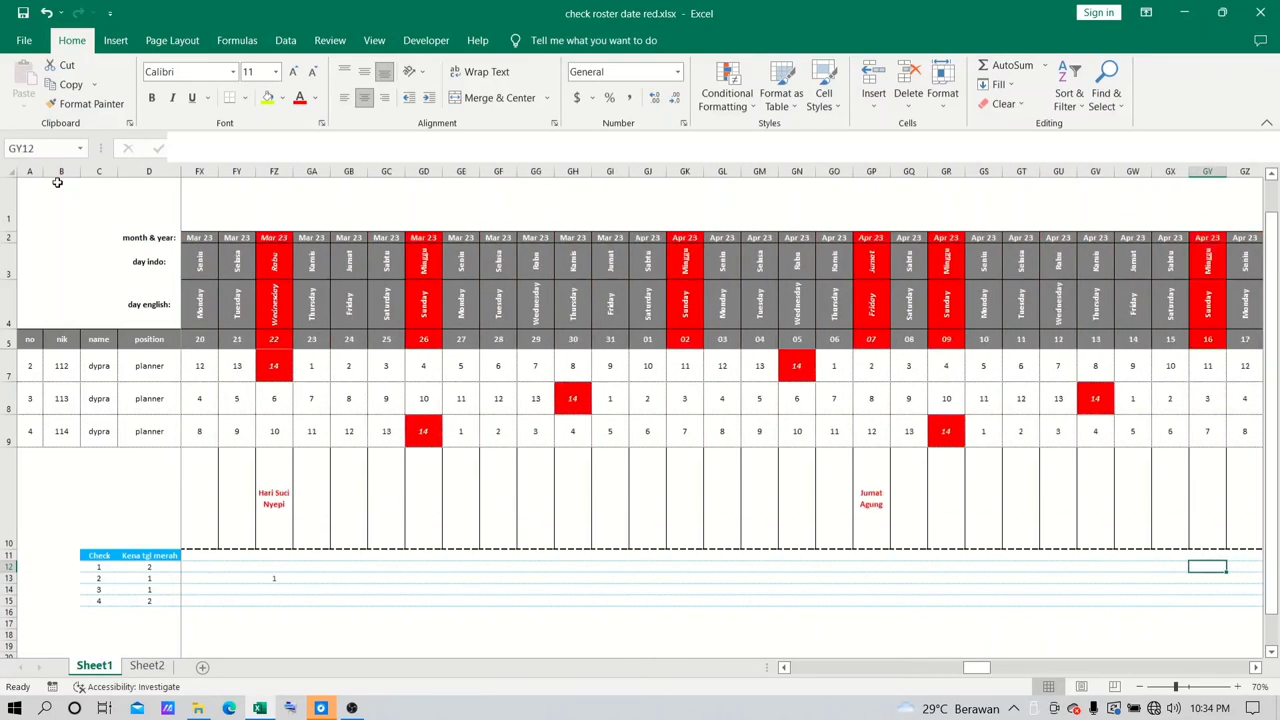
key(Right)
key(Right)
key(Right)
key(Right)
key(Right)
key(Right)
key(Right)
key(Right)
key(Right)
key(Right)
key(Right)
key(Right)
key(Right)
key(Right)
key(Right)
key(Right)
key(Right)
key(Right)
key(Right)
key(Right)
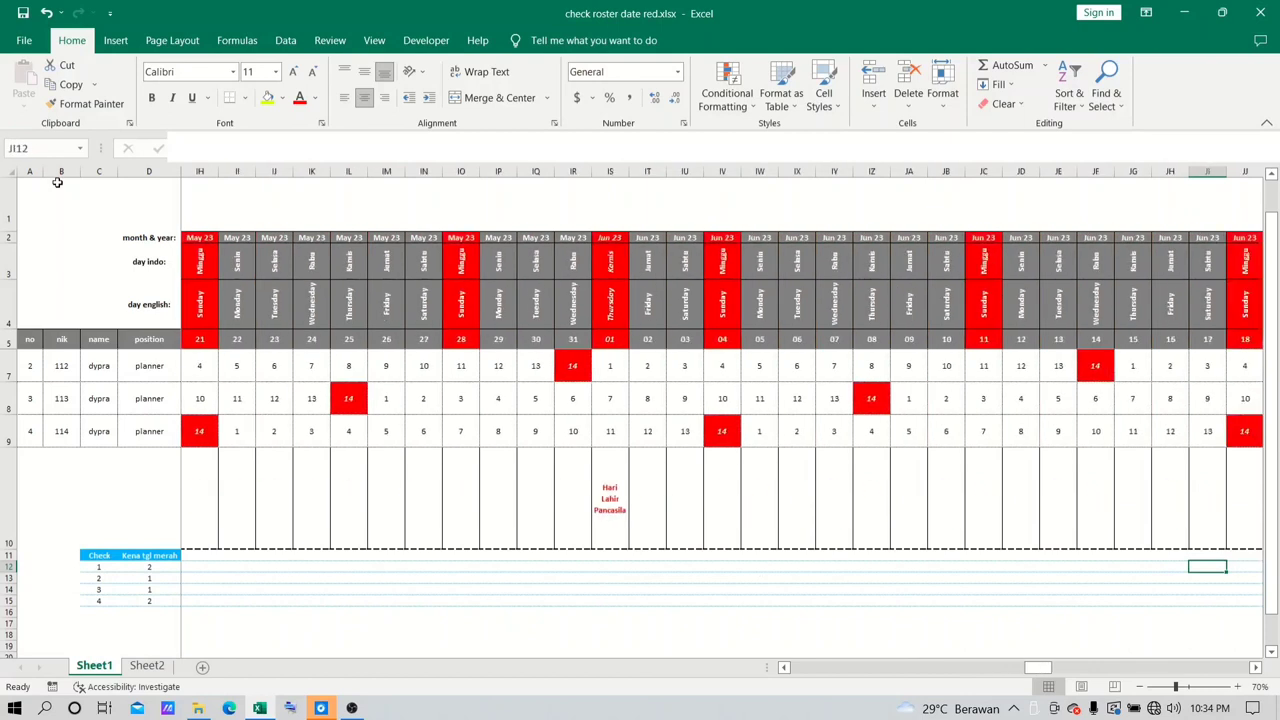
key(Right)
key(Right)
key(Right)
key(Right)
key(Right)
key(Right)
key(Right)
key(Right)
key(Right)
key(Right)
key(Right)
key(Right)
key(Right)
key(Right)
key(Right)
key(Right)
key(Right)
key(Right)
key(Right)
key(Right)
key(Left)
key(Left)
key(Left)
key(Left)
key(Left)
key(Left)
key(Left)
key(Left)
key(Left)
key(Left)
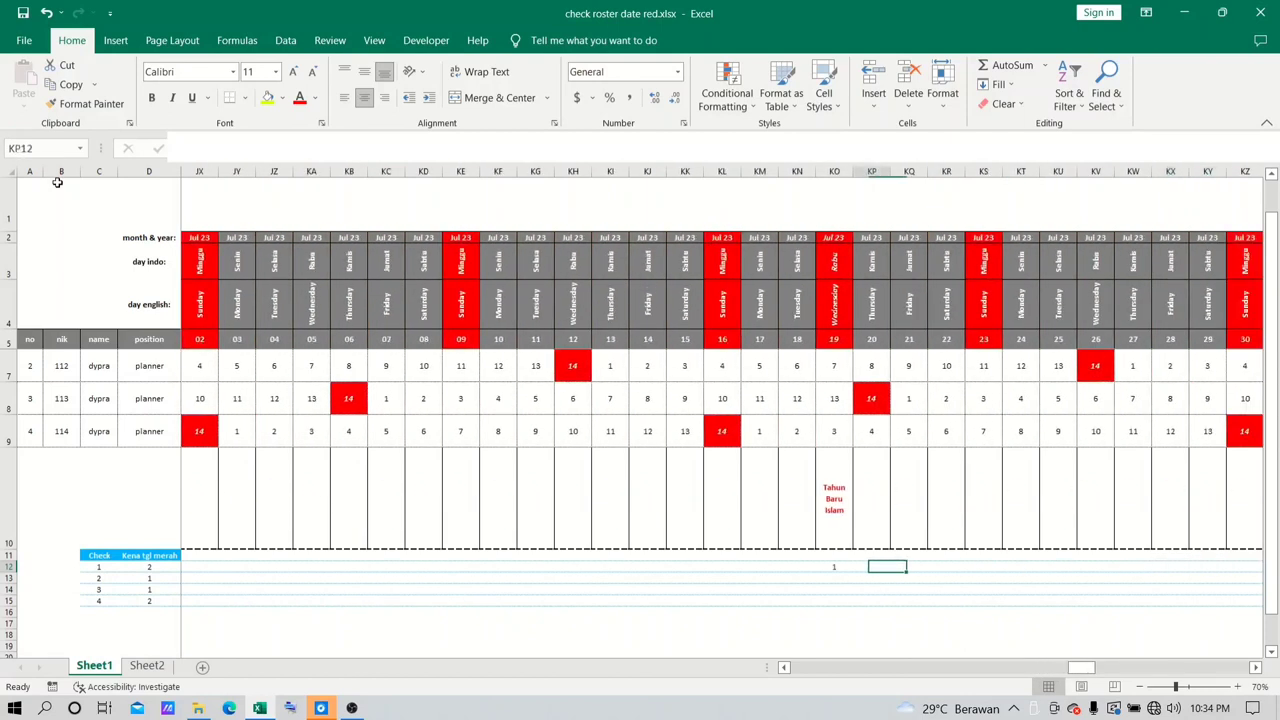
key(Right)
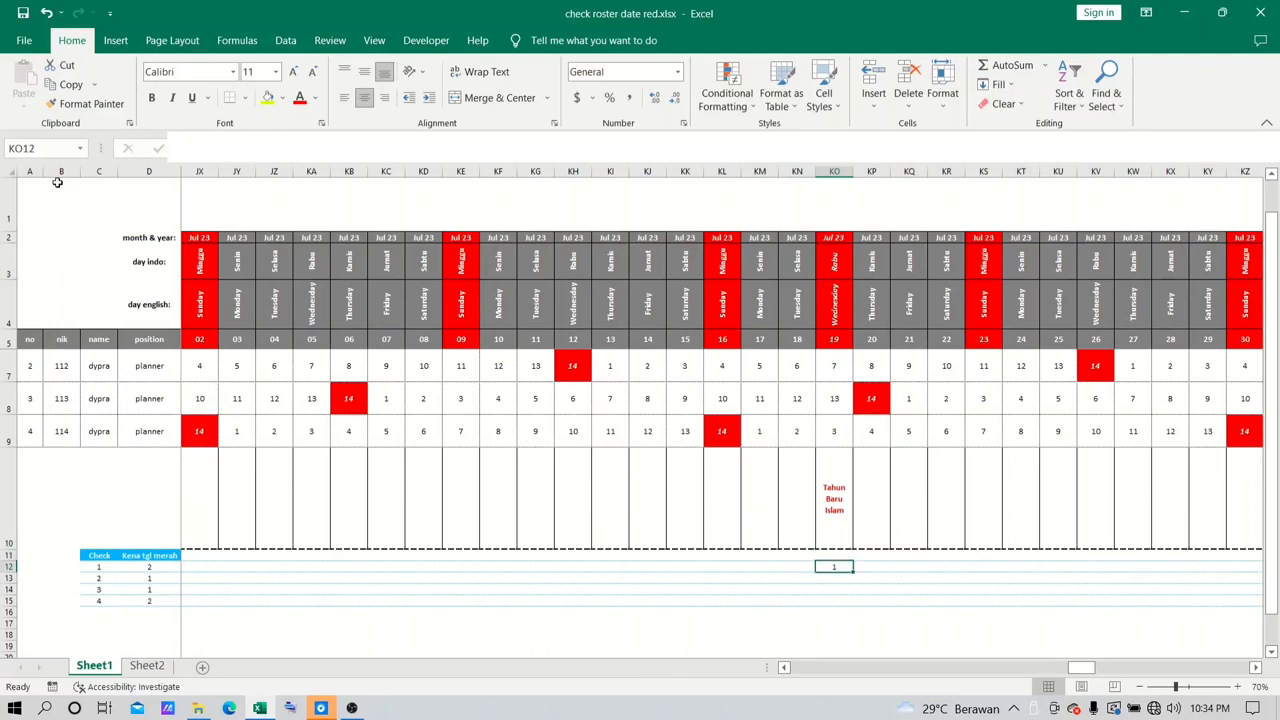
Look along the first employee's Check row from 19 July 2023 to the Maulid Nabi Muhammad SAW date, 27 September 2023, for red-date marks
key(Right)
key(Right)
key(Right)
key(Right)
key(Right)
key(Right)
key(Right)
key(Right)
key(Right)
key(Right)
key(Right)
key(Right)
key(Right)
key(Right)
key(Right)
key(Right)
key(Right)
key(Right)
key(Right)
key(Right)
key(Right)
key(Right)
key(Right)
key(Right)
key(Right)
key(Right)
key(Right)
key(Right)
key(Right)
key(Right)
key(Right)
key(Right)
key(Right)
key(Right)
key(Right)
key(Right)
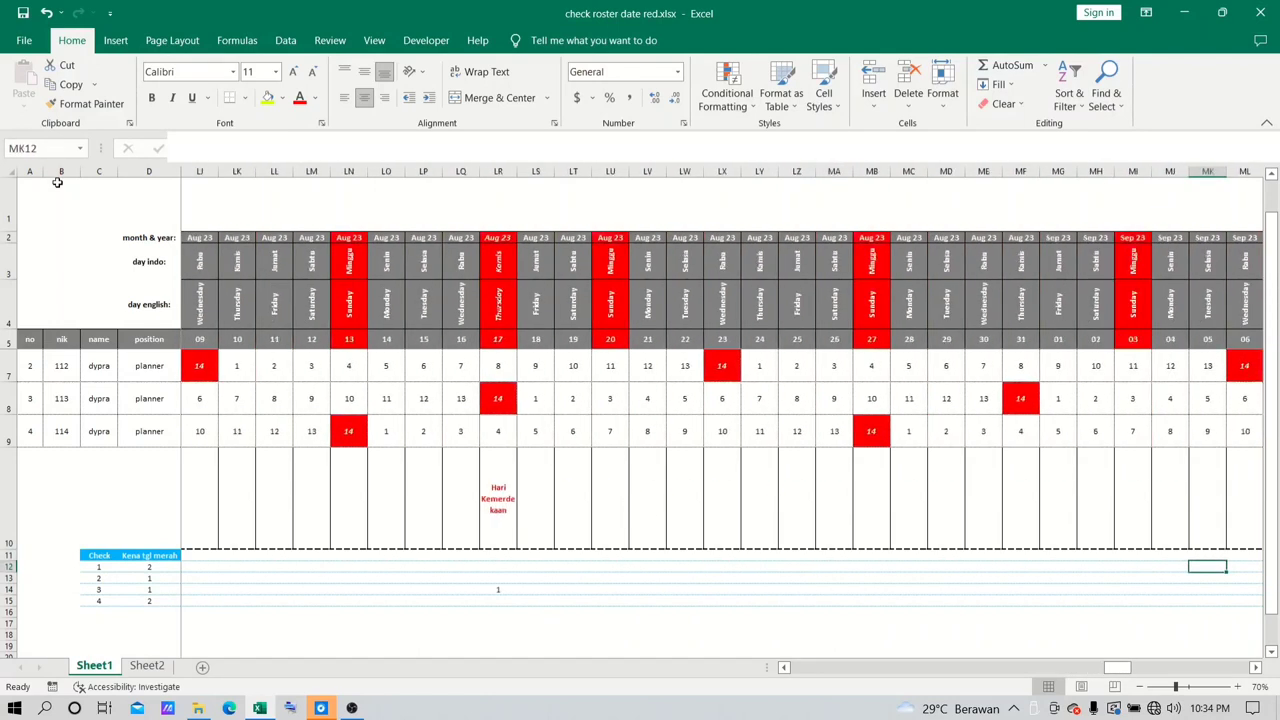
key(Left)
key(Left)
key(Left)
key(Left)
key(Left)
key(Left)
key(Left)
key(Left)
key(Left)
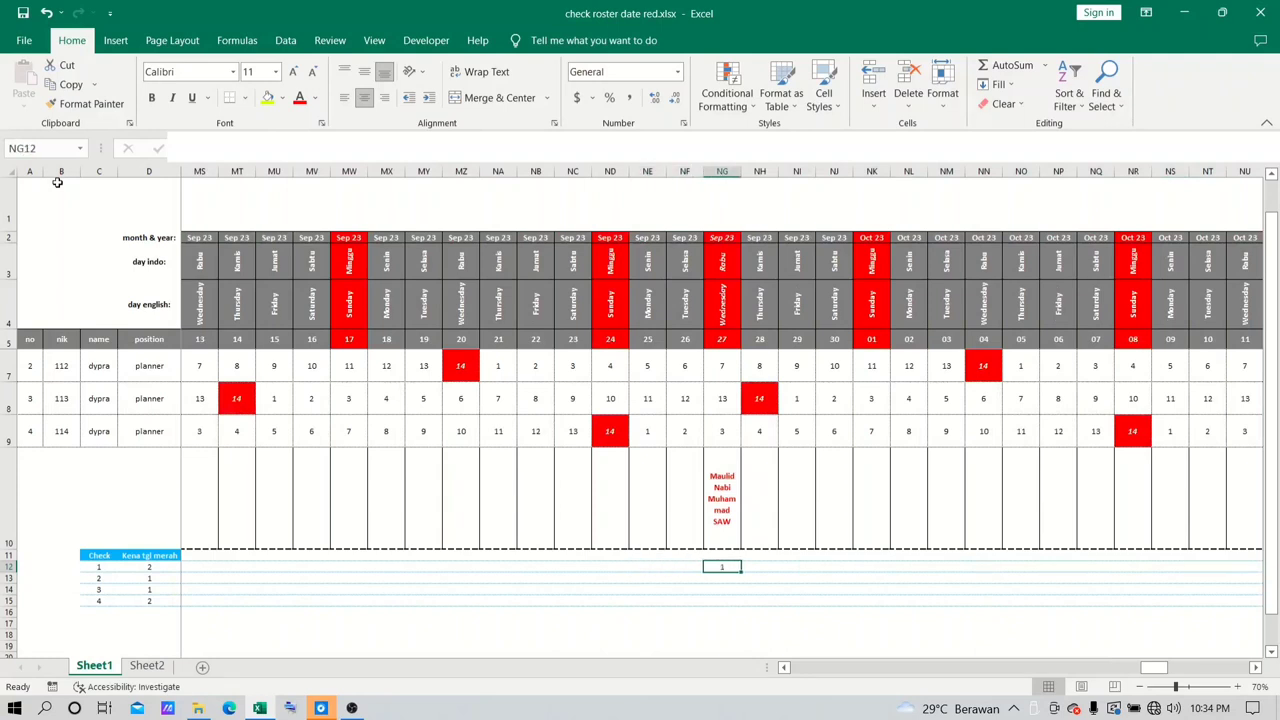
Look along the first employee's Check row from 27 September 2023 through late December 2023 for further red-date marks
key(Right)
key(Right)
key(Right)
key(Right)
key(Right)
key(Right)
key(Right)
key(Right)
key(Right)
key(Right)
key(Right)
key(Right)
key(Right)
key(Right)
key(Right)
key(Right)
key(Right)
key(Right)
key(Right)
key(Right)
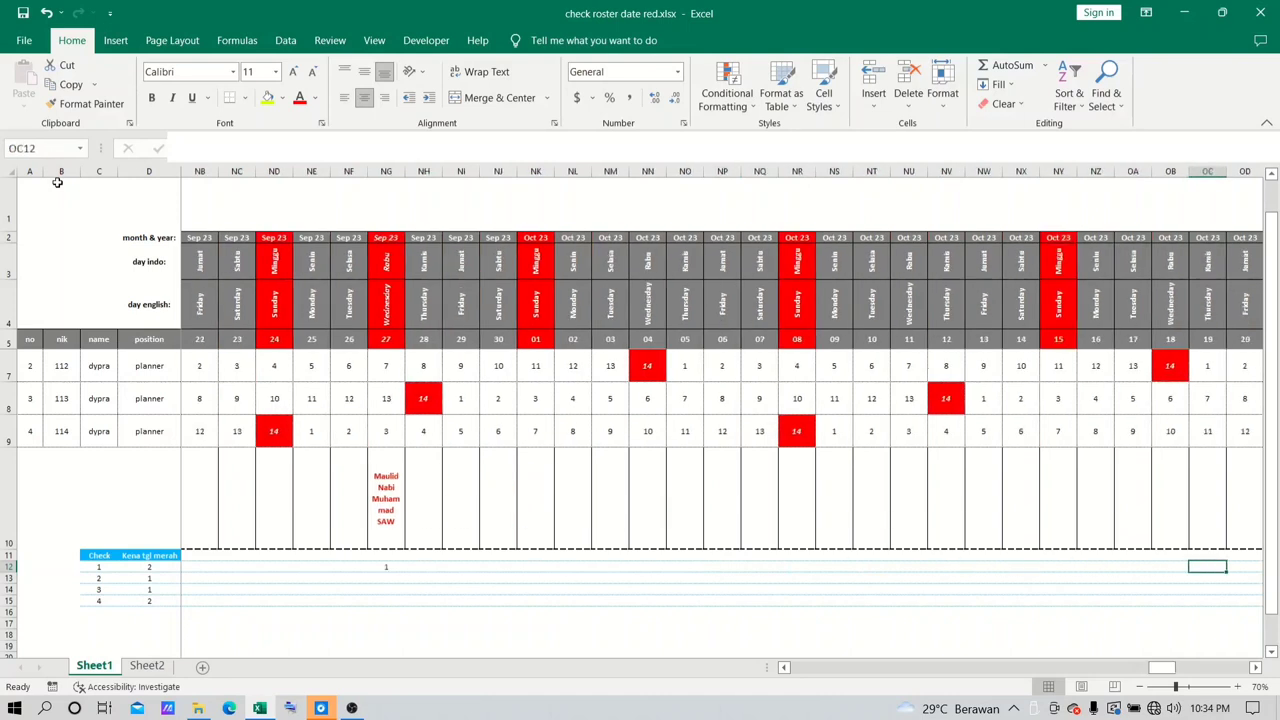
key(Right)
key(Right)
key(Right)
key(Right)
key(Right)
key(Right)
key(Right)
key(Right)
key(Right)
key(Right)
key(Right)
key(Right)
key(Right)
key(Right)
key(Right)
key(Right)
key(Right)
key(Right)
key(Right)
key(Right)
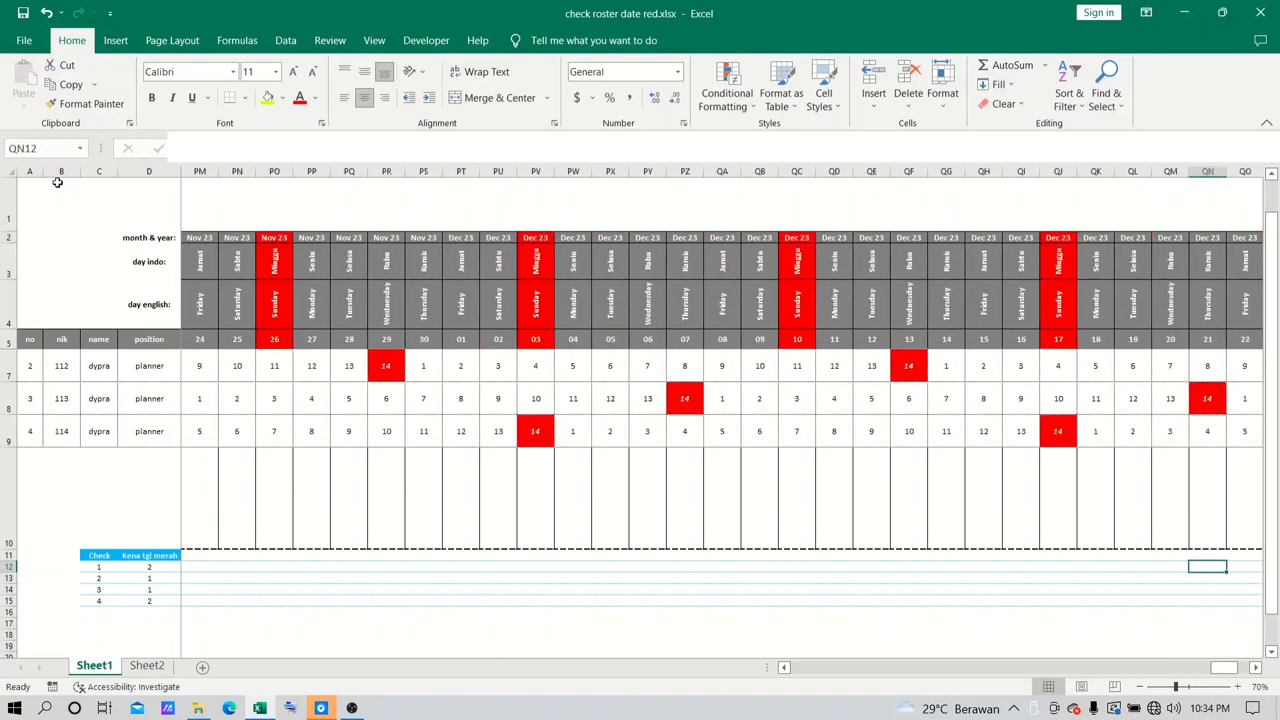
Look back along the first employee's Check row through December and November 2023, returning to the start of the roster dates
key(Left)
key(Left)
key(Left)
key(Left)
key(Left)
key(Left)
key(Left)
key(Left)
key(Left)
key(Left)
key(Left)
key(Left)
key(Left)
key(Left)
key(Left)
key(Left)
key(Left)
key(Left)
key(Left)
key(Left)
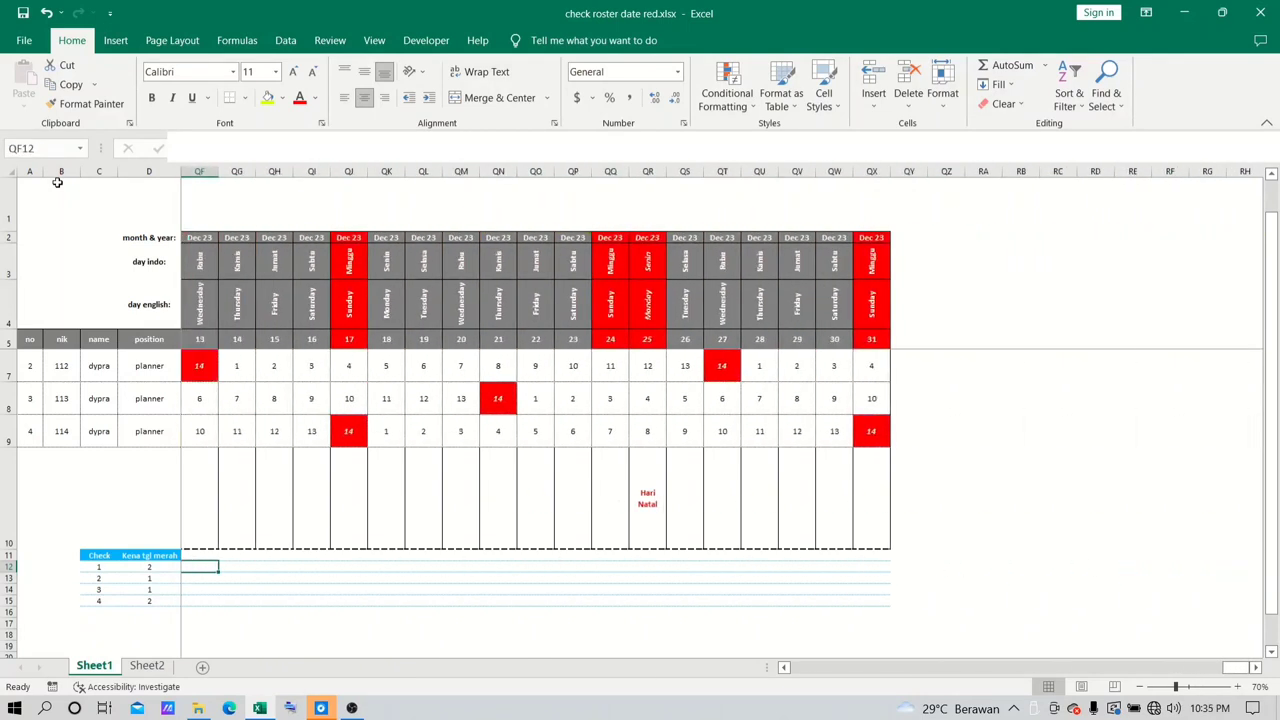
key(Left)
key(Left)
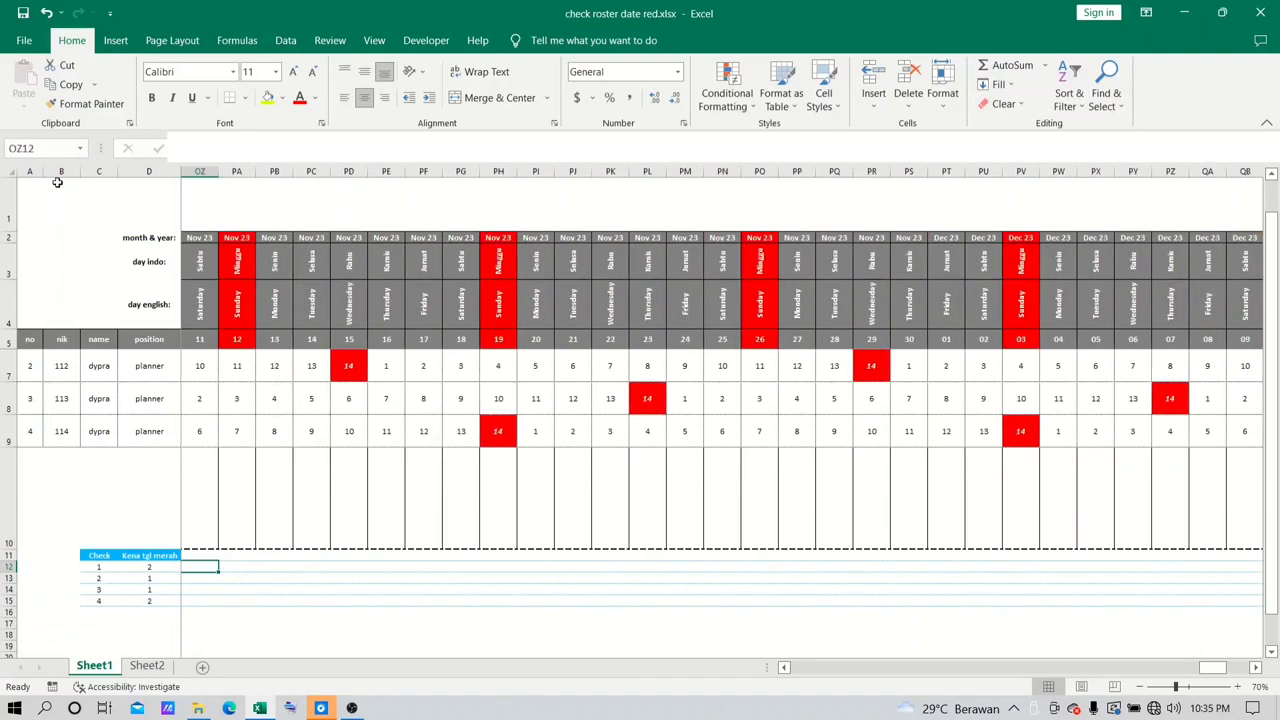
key(ctrl+Left)
key(Right)
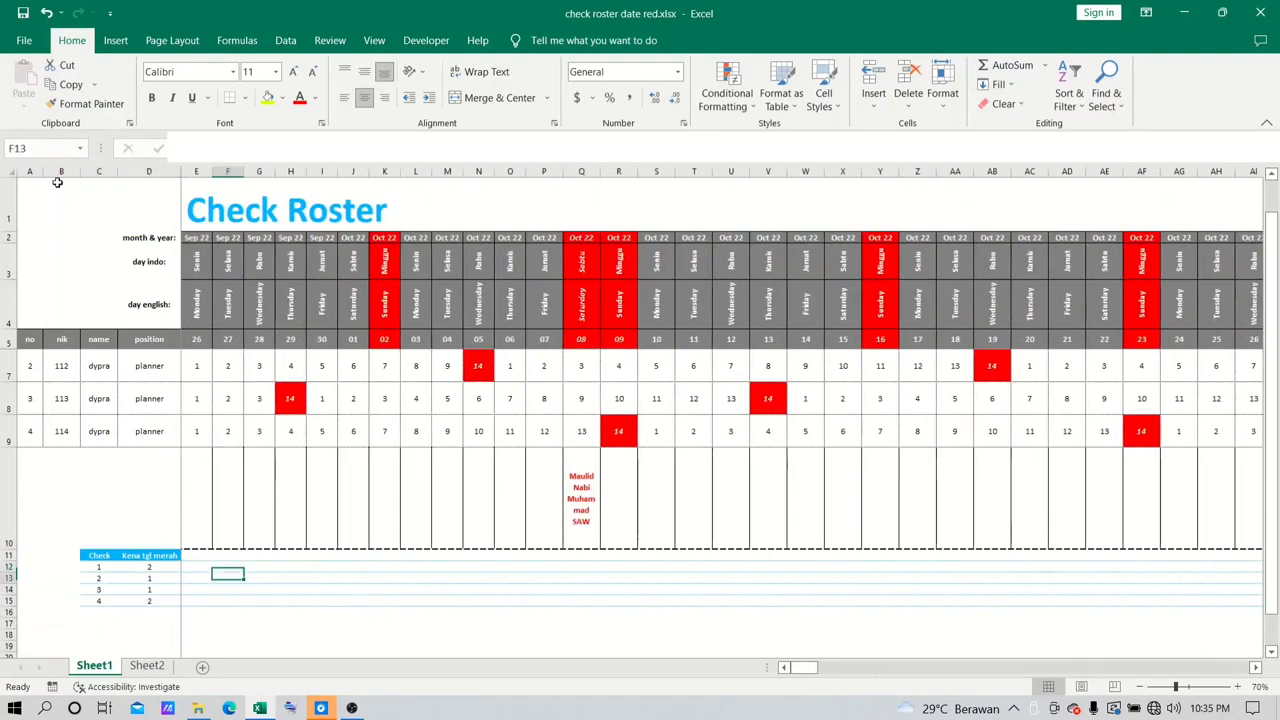
Examine the "Kena tgl merah" counts in the Check table for employees 2, 3 and 4
key(Down)
key(Left)
key(Left)
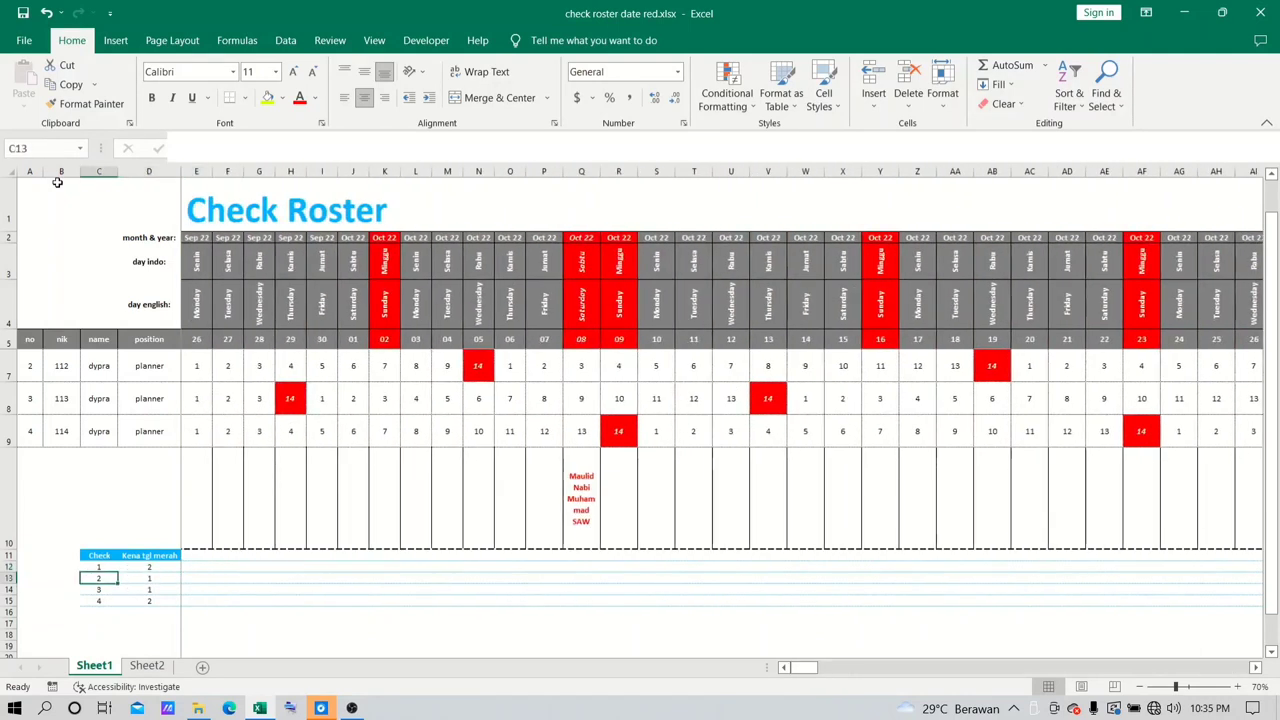
key(Down)
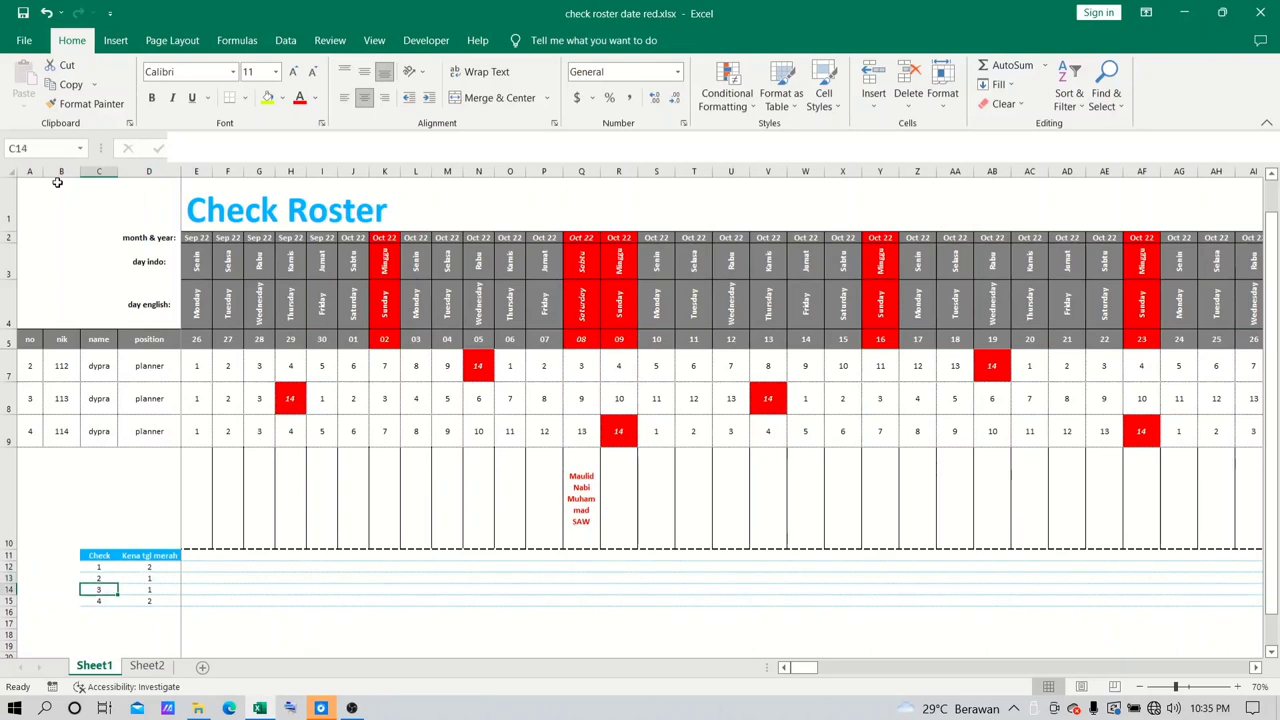
key(Right)
key(Left)
key(Down)
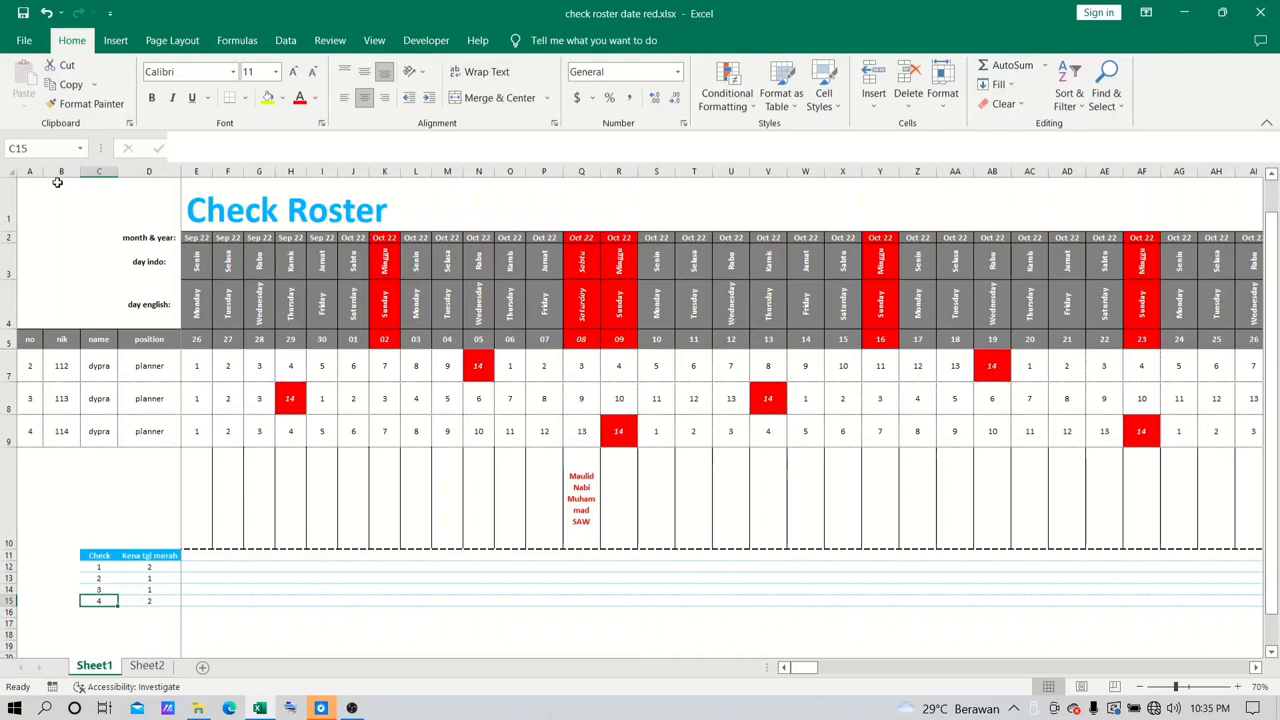
key(Right)
key(Up)
key(Up)
Look along the second employee's roster row up to the red cycle day on 5 October 2022
key(ctrl+z)
key(ctrl+z)
key(Down)
key(Down)
key(Down)
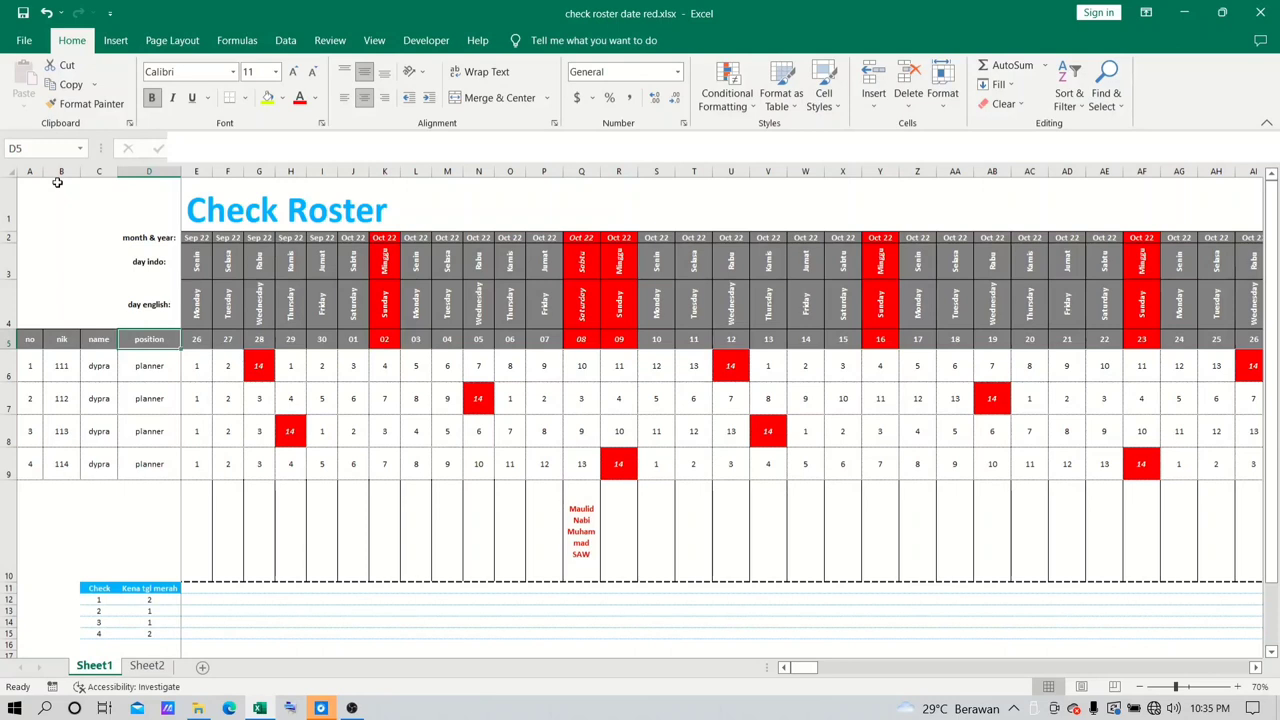
key(Down)
key(Down)
key(Right)
key(Right)
key(Right)
key(Right)
key(Right)
key(Right)
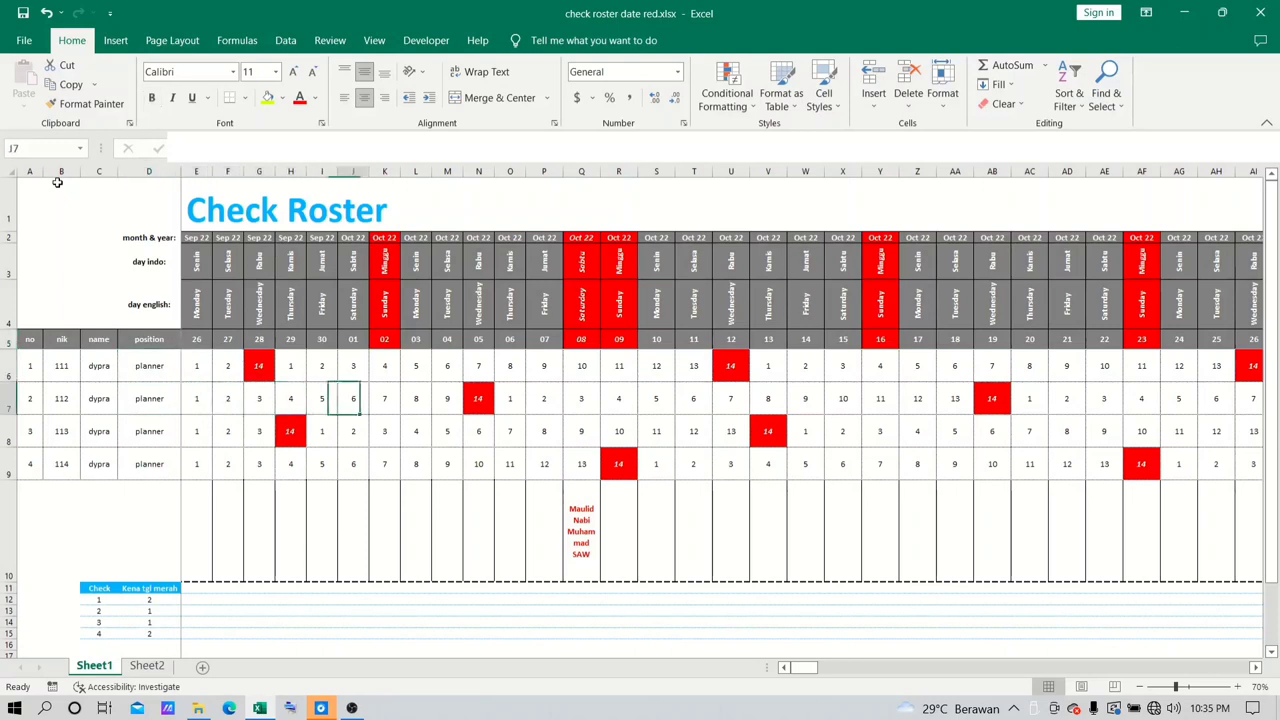
key(Right)
key(Right)
key(Right)
key(Right)
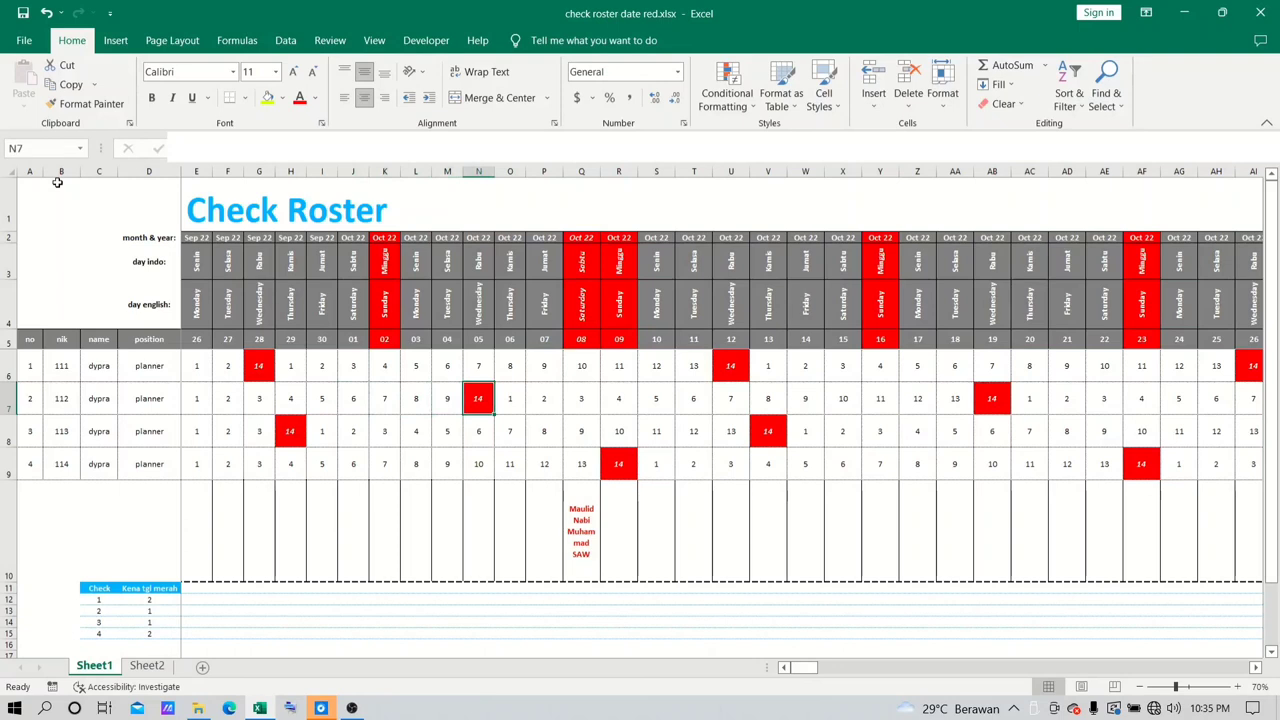
Go to the third employee's red cycle day on 29 September 2022 in the roster
key(Down)
key(Left)
key(Left)
key(Left)
key(Left)
key(Left)
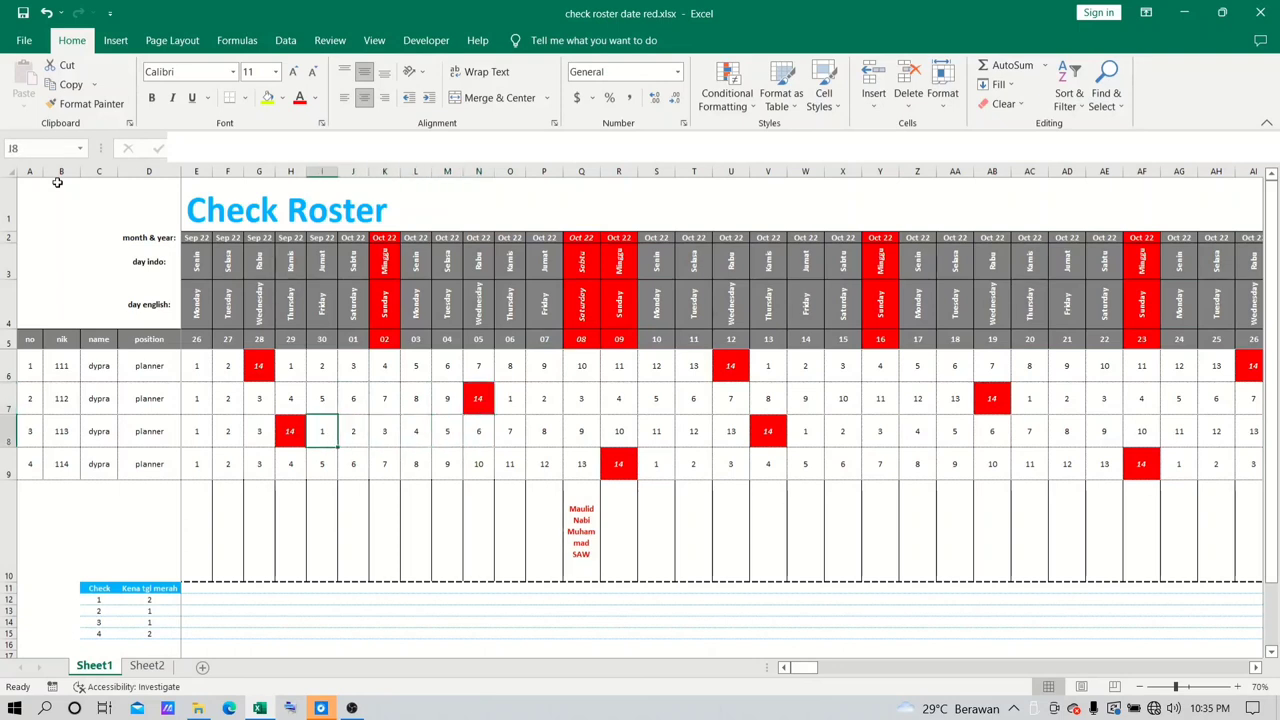
key(Left)
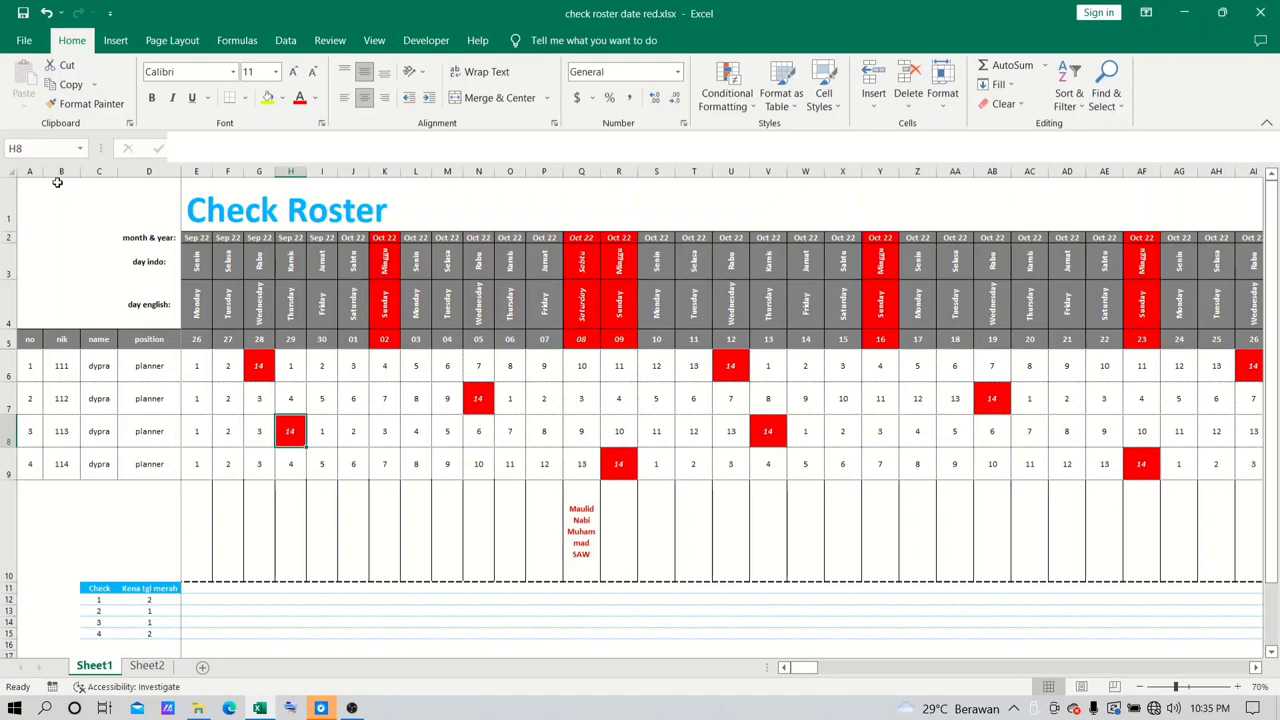
Look along the third employee's roster row from 29 September to mid-November 2022, checking where the red cycle days fall
key(Right)
key(Right)
key(Right)
key(Right)
key(Right)
key(Right)
key(Right)
key(Right)
key(Right)
key(Right)
key(Right)
key(Right)
key(Right)
key(Right)
key(Right)
key(Right)
key(Right)
key(Right)
key(Right)
key(Right)
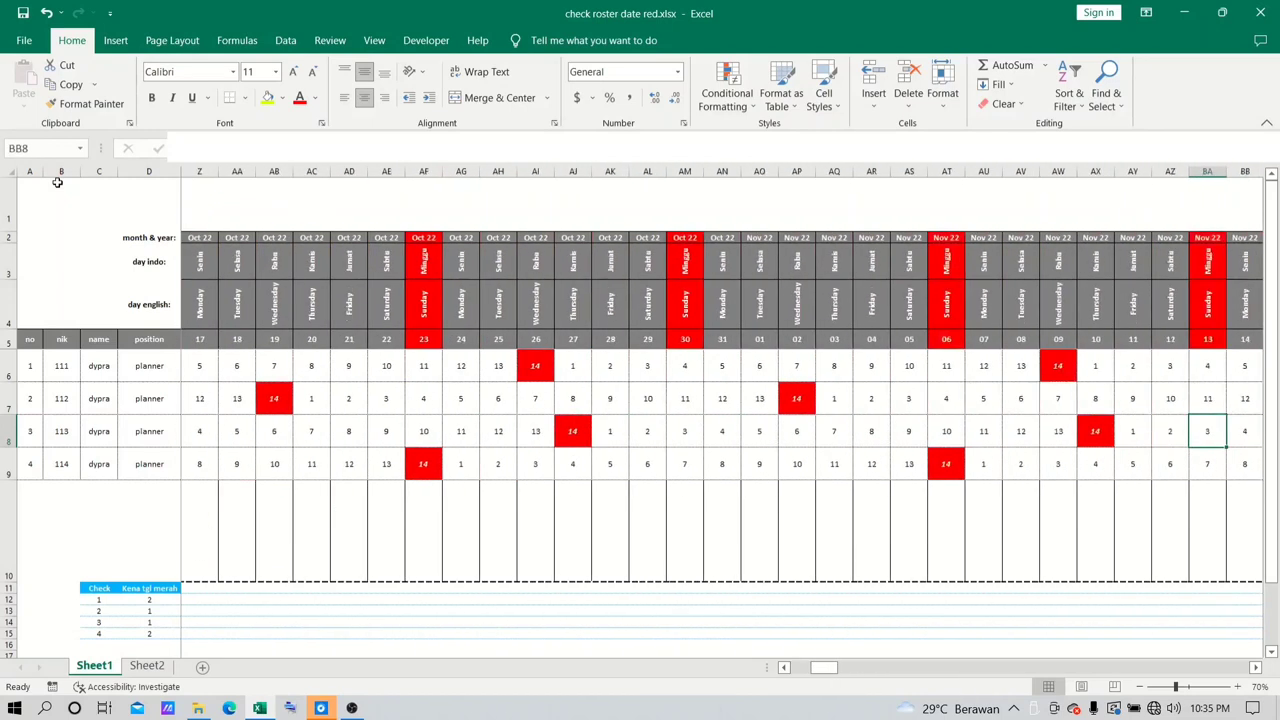
Look back along the third employee's roster row from mid-November 2022 to the employee's number at the row's start
key(Left)
key(Left)
key(Left)
key(Left)
key(Left)
key(Left)
key(Left)
key(Left)
key(Left)
key(Left)
key(Left)
key(Left)
key(Left)
key(Left)
key(Left)
key(Left)
key(Left)
key(Left)
key(Left)
key(Left)
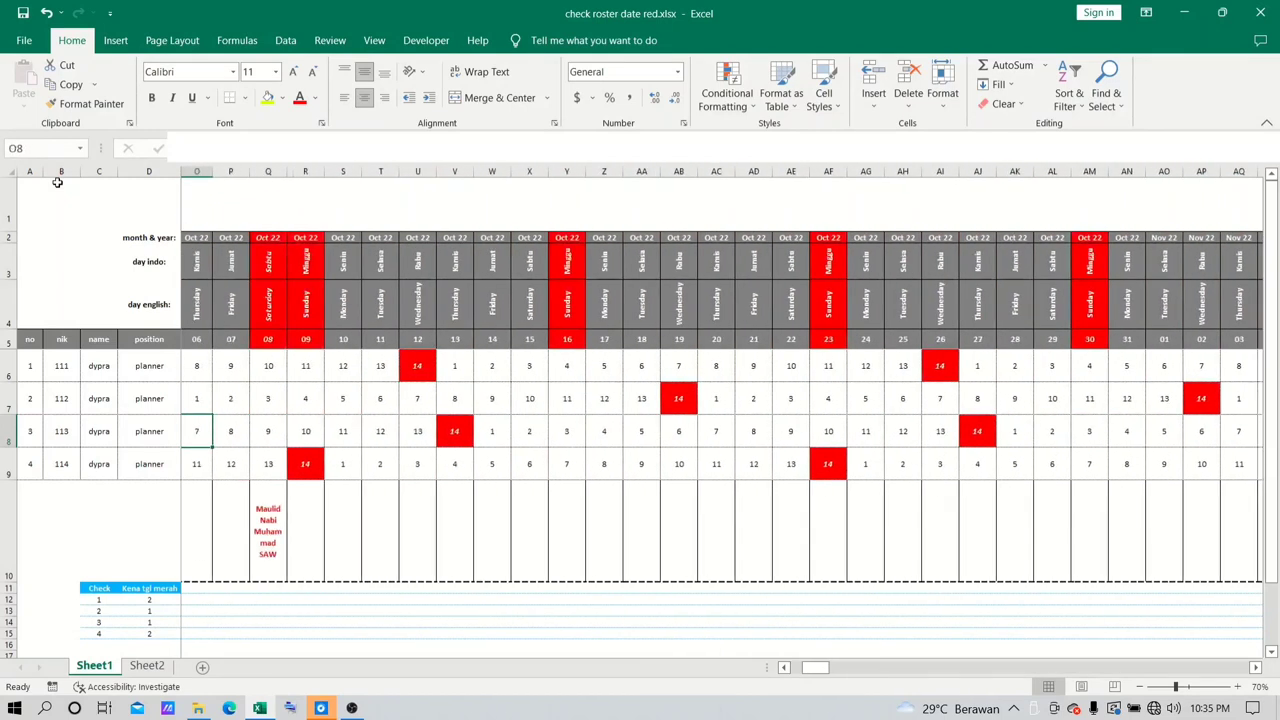
key(Left)
key(Left)
key(Left)
key(Left)
key(Left)
key(Left)
key(Left)
key(Left)
key(Left)
key(Left)
key(Left)
key(Left)
key(Left)
key(Left)
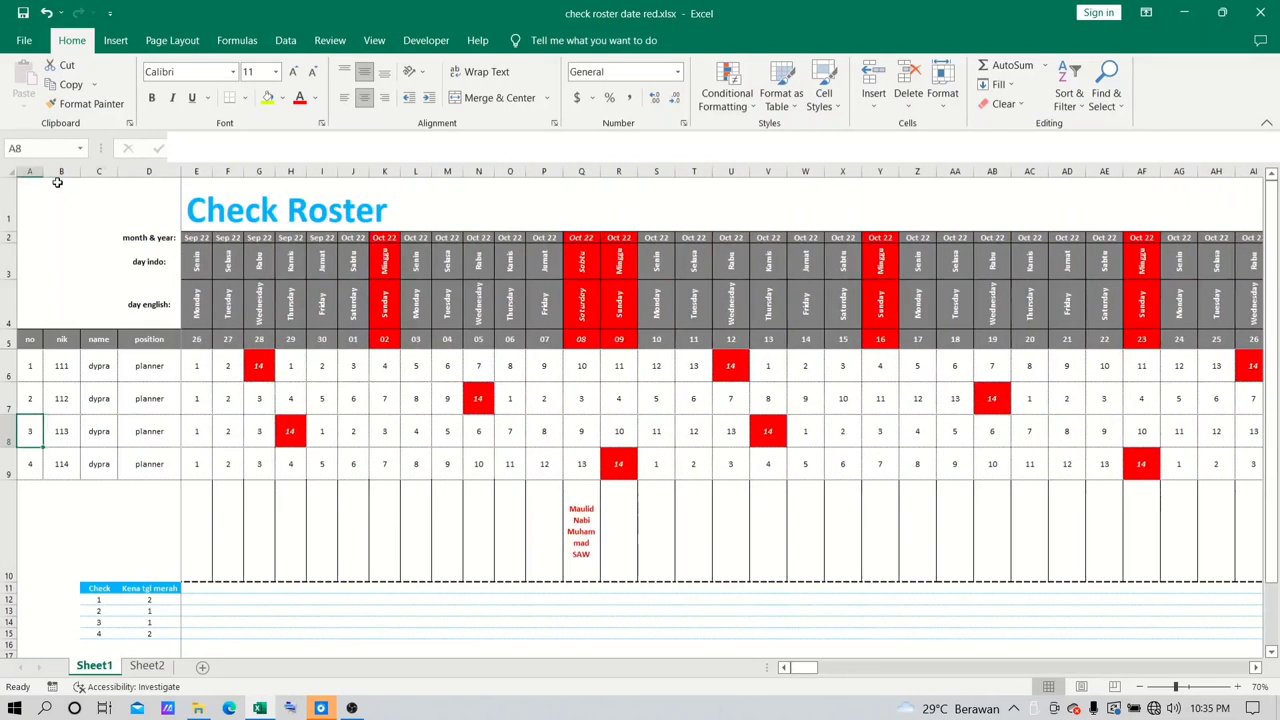